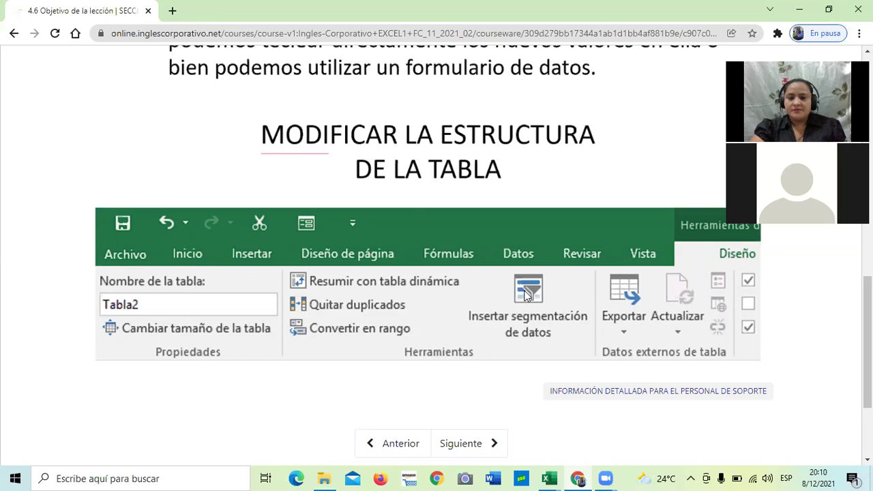
Advance to lesson 4.7 - Modificaciones en las tablas and play its video.
scroll(526, 293, down, 2)
click(478, 385)
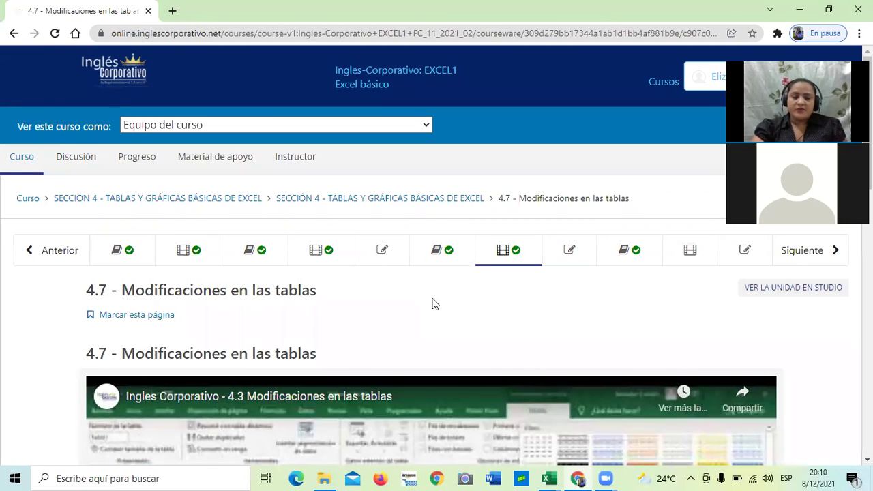
scroll(431, 296, down, 3)
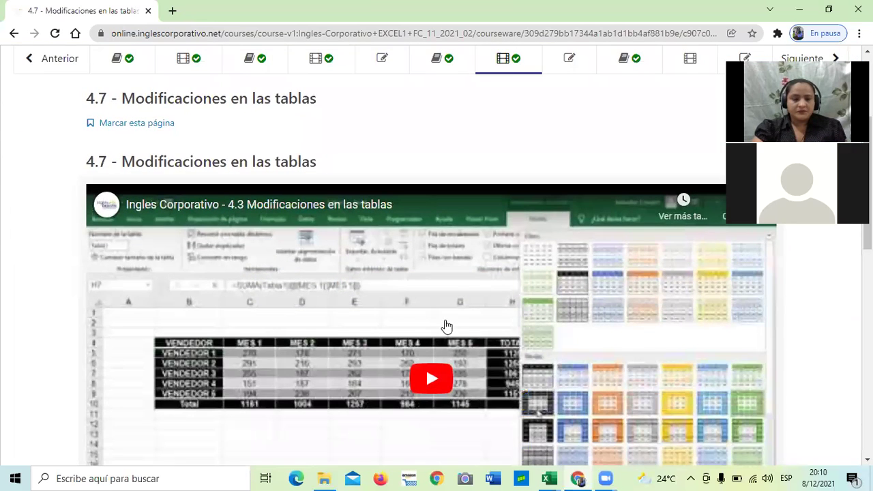
scroll(437, 388, down, 2)
click(431, 313)
scroll(431, 312, down, 1)
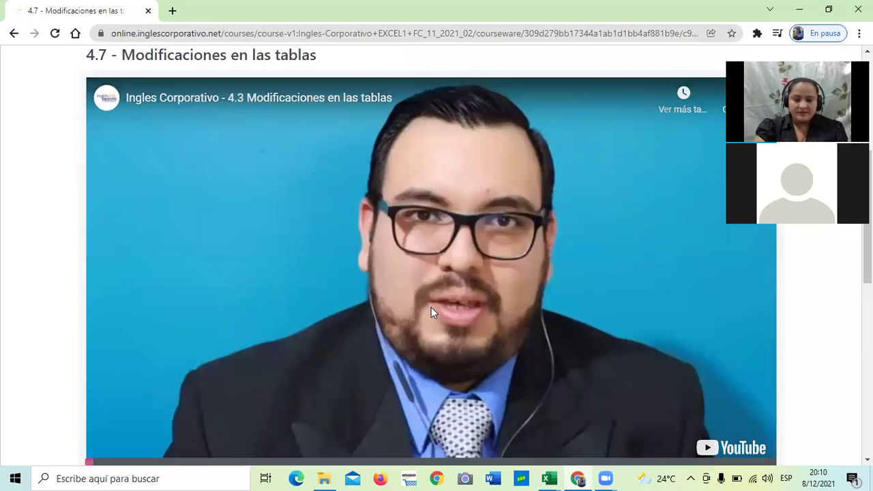
Raise the system volume for the lesson video's playback.
key(XF86AudioLowerVolume)
key(XF86AudioRaiseVolume)
key(XF86AudioRaiseVolume)
key(XF86AudioRaiseVolume)
key(XF86AudioRaiseVolume)
key(XF86AudioRaiseVolume)
key(XF86AudioRaiseVolume)
key(XF86AudioRaiseVolume)
key(XF86AudioRaiseVolume)
key(XF86AudioRaiseVolume)
key(XF86AudioRaiseVolume)
key(XF86AudioRaiseVolume)
key(XF86AudioRaiseVolume)
key(XF86AudioRaiseVolume)
key(XF86AudioRaiseVolume)
key(XF86AudioRaiseVolume)
key(XF86AudioRaiseVolume)
key(XF86AudioRaiseVolume)
key(XF86AudioRaiseVolume)
key(XF86AudioRaiseVolume)
key(XF86AudioRaiseVolume)
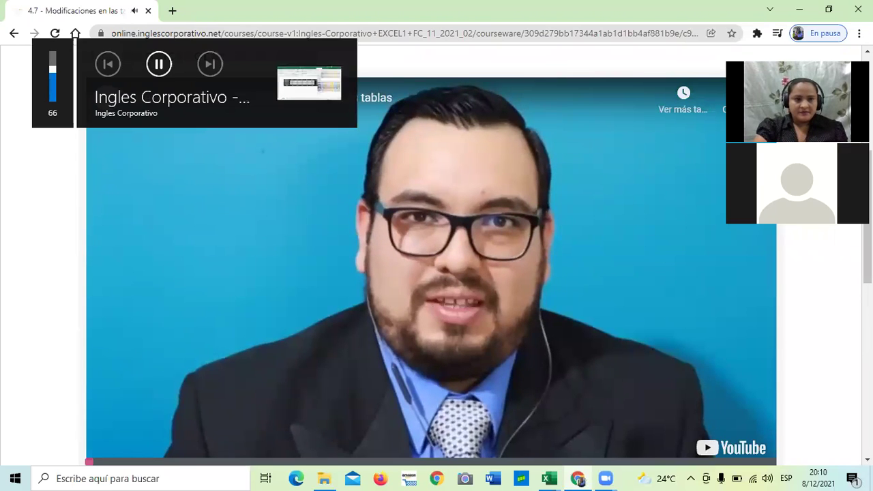
key(XF86AudioRaiseVolume)
key(XF86AudioRaiseVolume)
key(XF86AudioRaiseVolume)
key(XF86AudioRaiseVolume)
key(XF86AudioRaiseVolume)
key(XF86AudioRaiseVolume)
key(XF86AudioRaiseVolume)
key(XF86AudioRaiseVolume)
key(XF86AudioRaiseVolume)
key(XF86AudioRaiseVolume)
key(XF86AudioRaiseVolume)
key(XF86AudioRaiseVolume)
key(XF86AudioRaiseVolume)
key(XF86AudioRaiseVolume)
key(XF86AudioRaiseVolume)
key(XF86AudioRaiseVolume)
key(XF86AudioRaiseVolume)
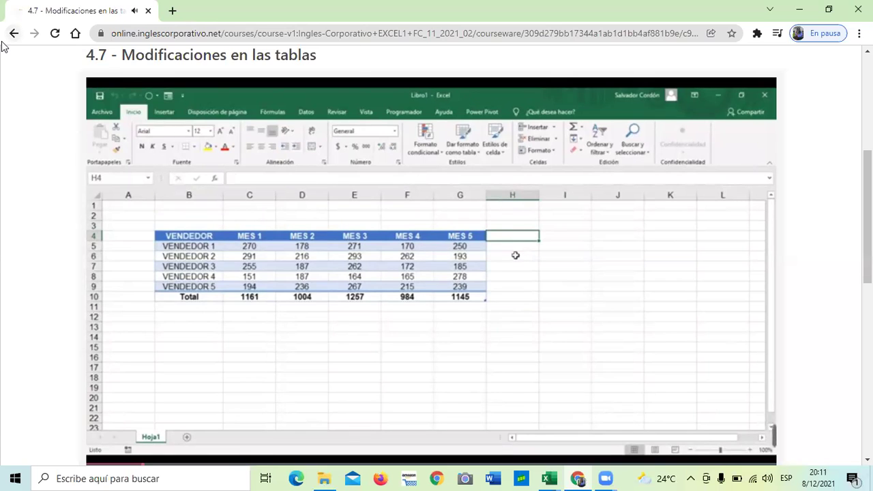
key(XF86AudioRaiseVolume)
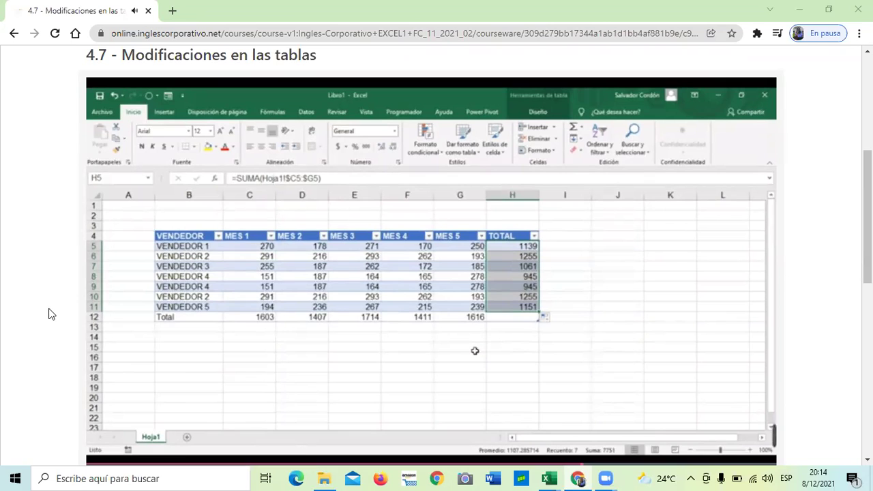
mouse_move(352, 90)
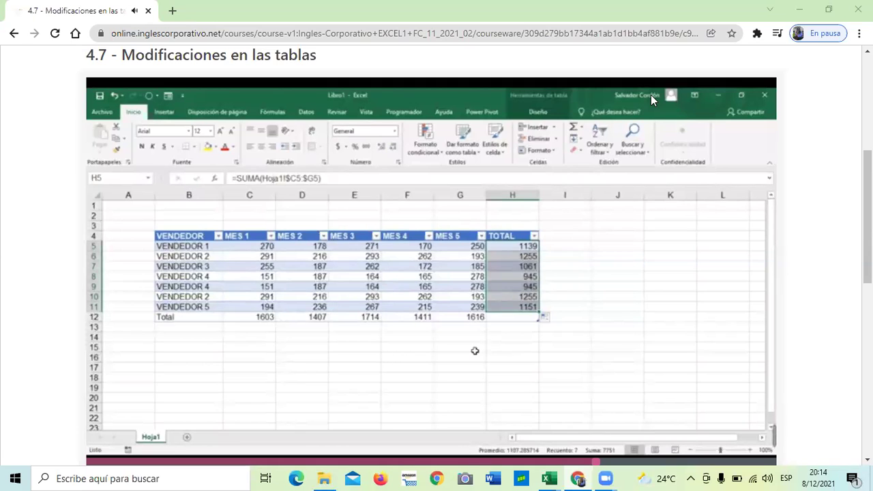
key(XF86AudioRaiseVolume)
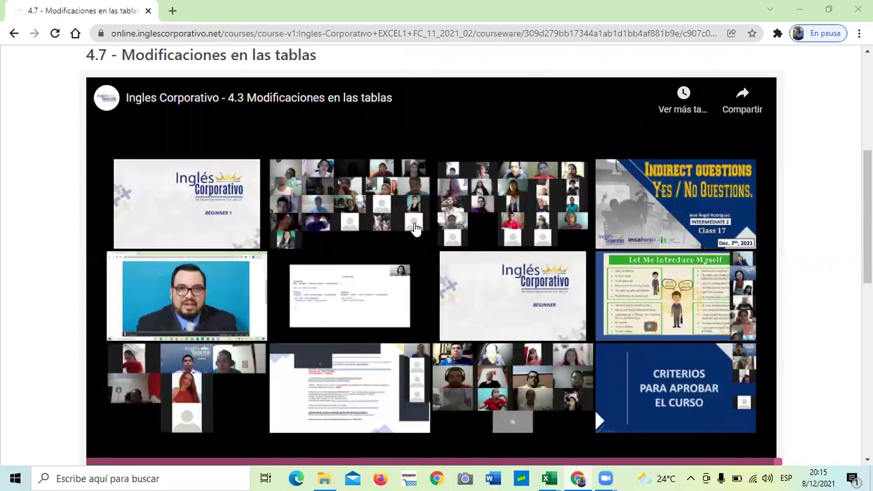
Advance from the finished video lesson to unit 4.8 Laboratorio and bring its first question into view.
scroll(556, 263, down, 3)
scroll(485, 405, down, 5)
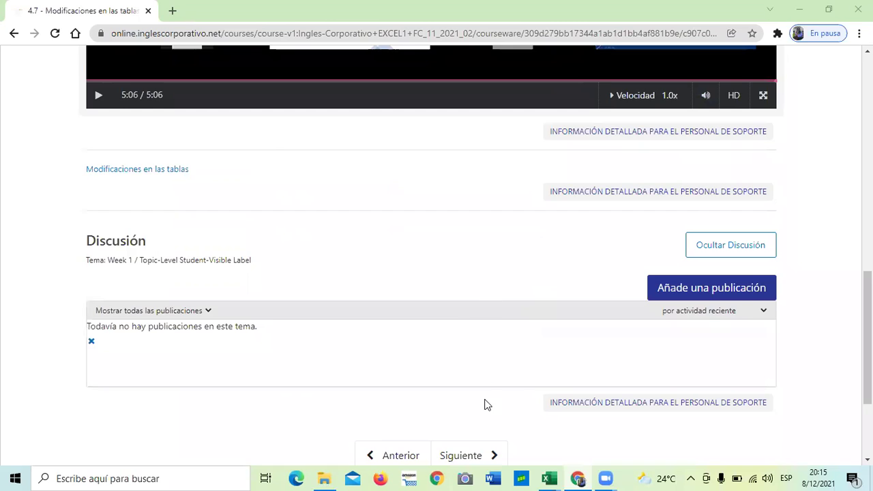
click(470, 330)
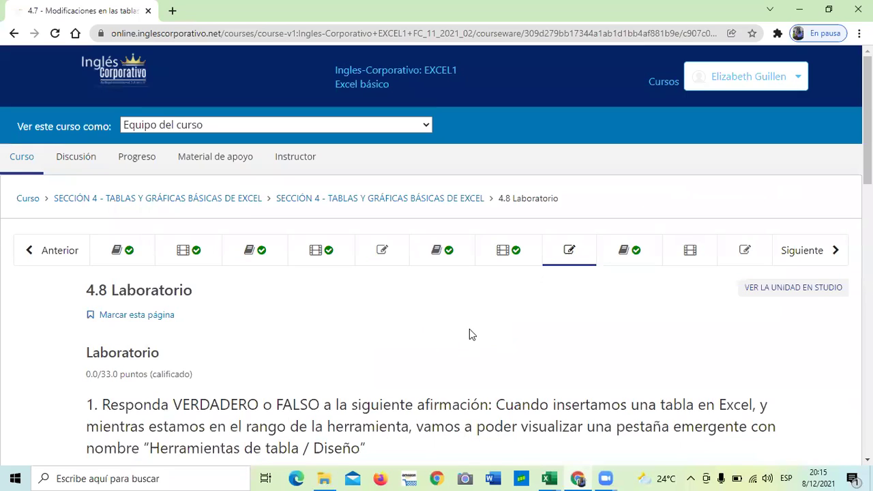
scroll(428, 307, down, 1)
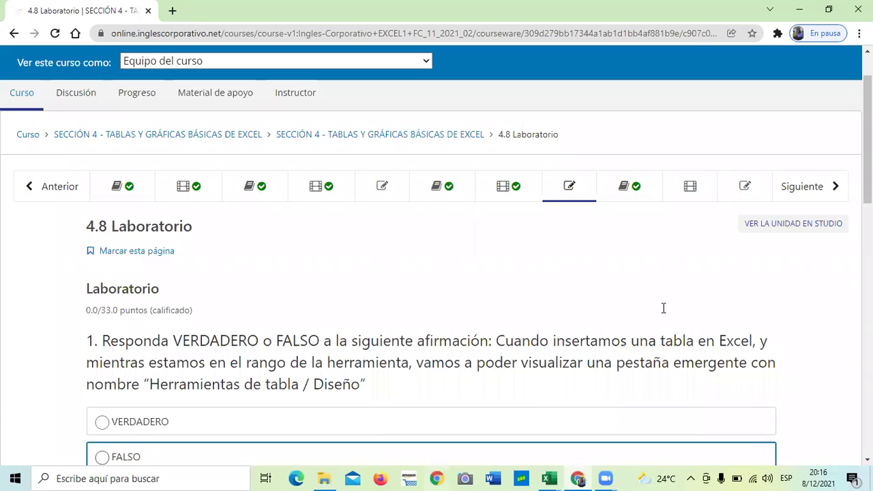
Switch to the Excel workbook 4.3 Modificaciones en las tablas (2) and show the table design tools for the VENDEDOR table.
click(550, 478)
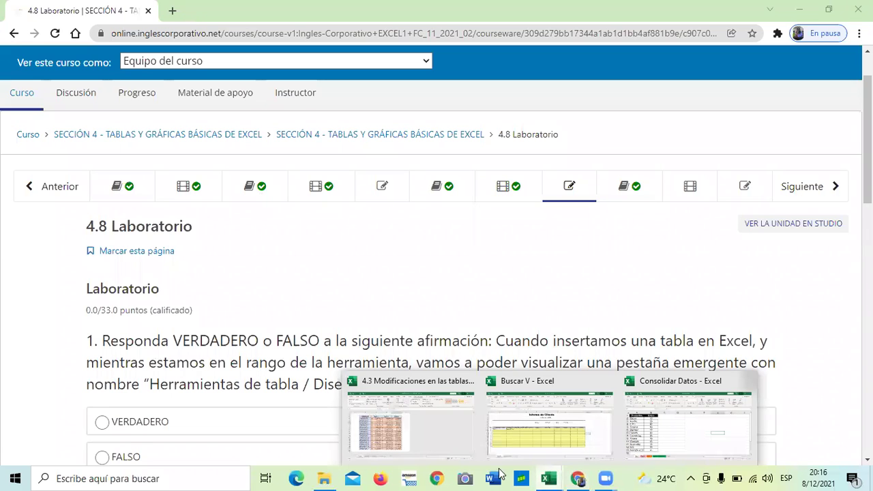
click(430, 436)
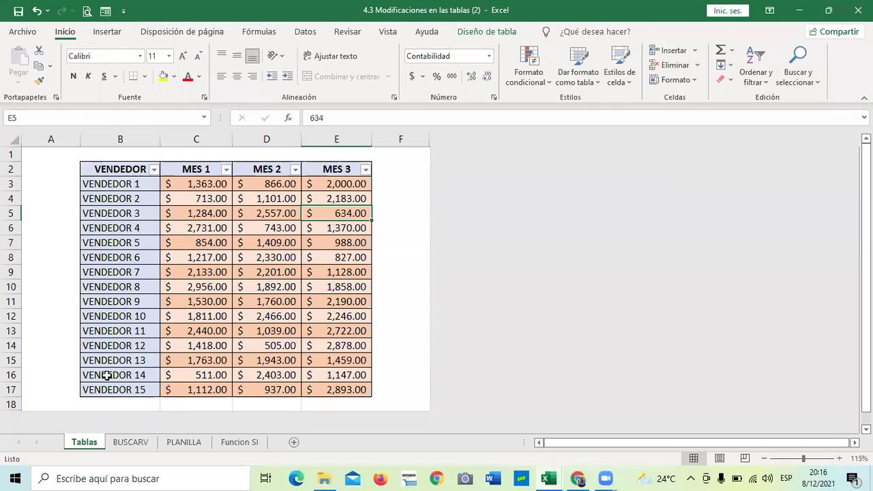
click(123, 313)
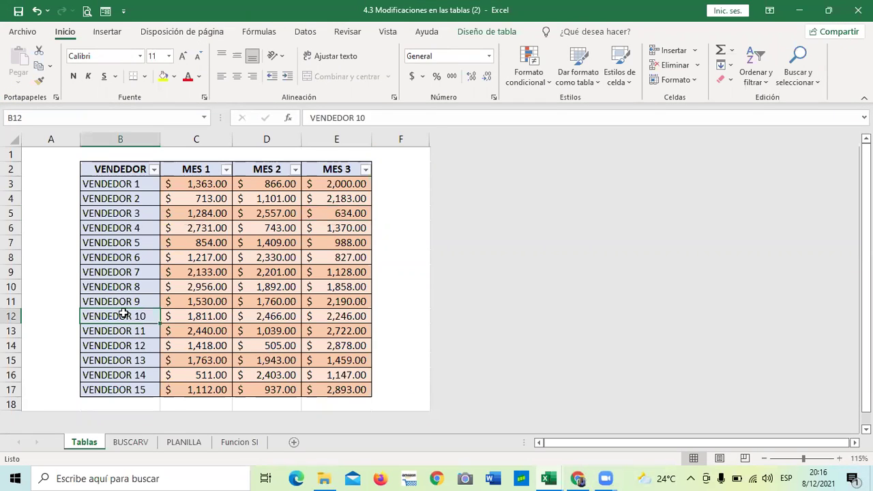
click(401, 257)
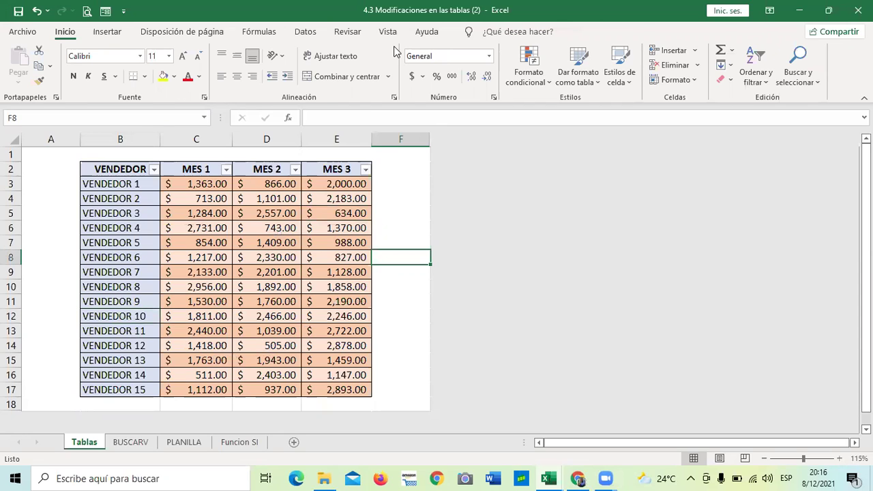
click(261, 215)
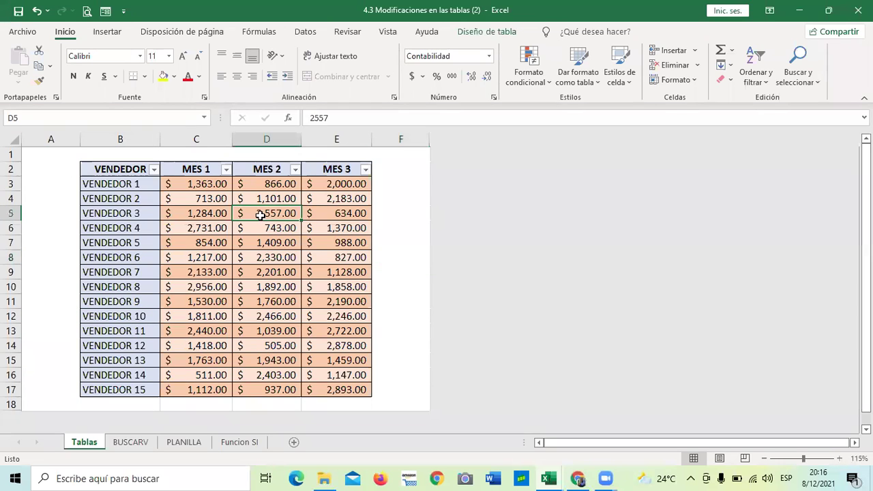
click(488, 33)
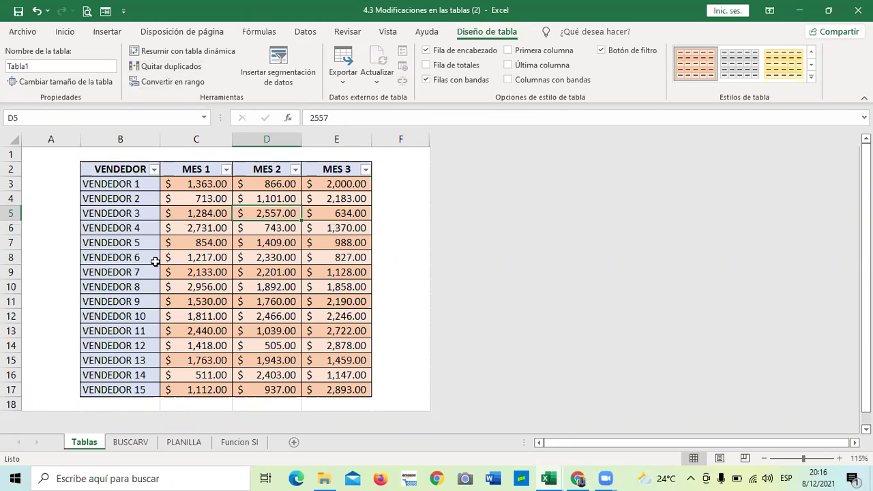
Copy the VENDEDOR 10 record from B12:E12 and paste it into row 18, directly below VENDEDOR 15.
click(197, 270)
drag(101, 316, 337, 317)
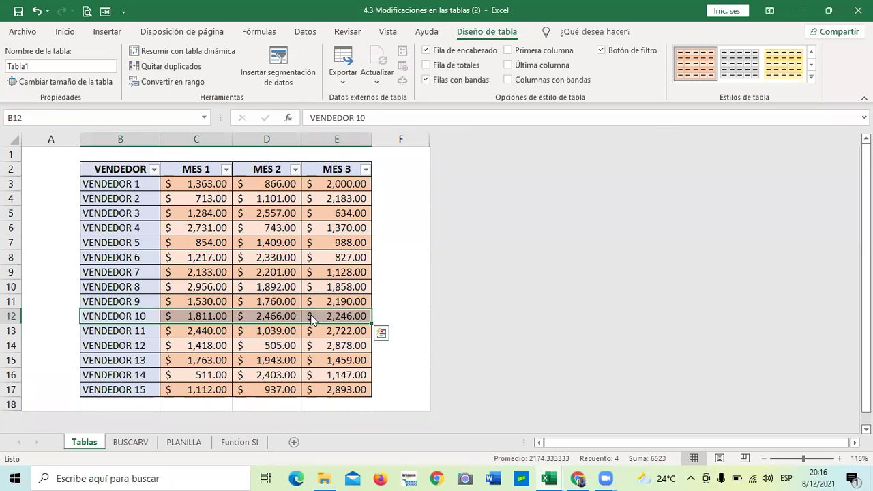
right_click(310, 317)
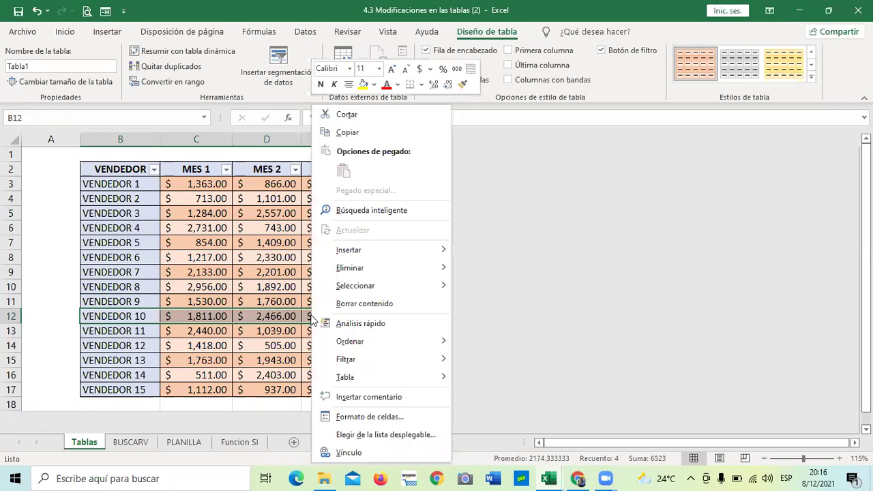
click(359, 133)
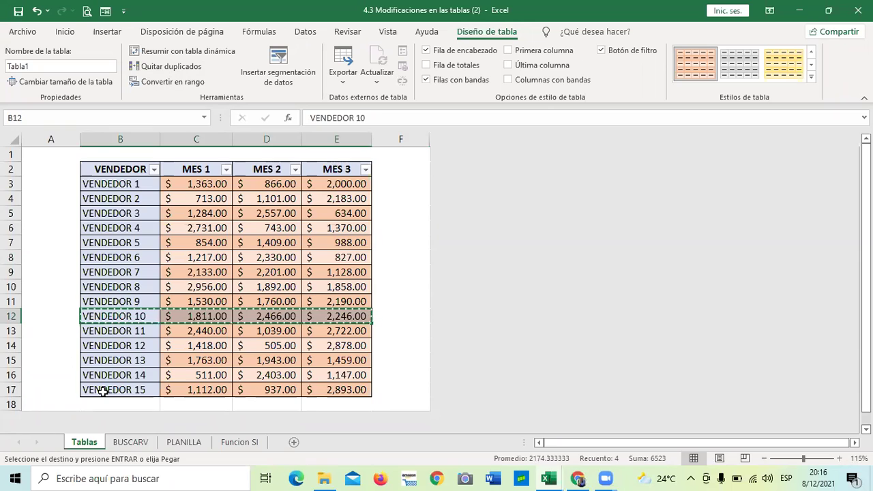
click(102, 390)
scroll(104, 386, down, 1)
click(108, 361)
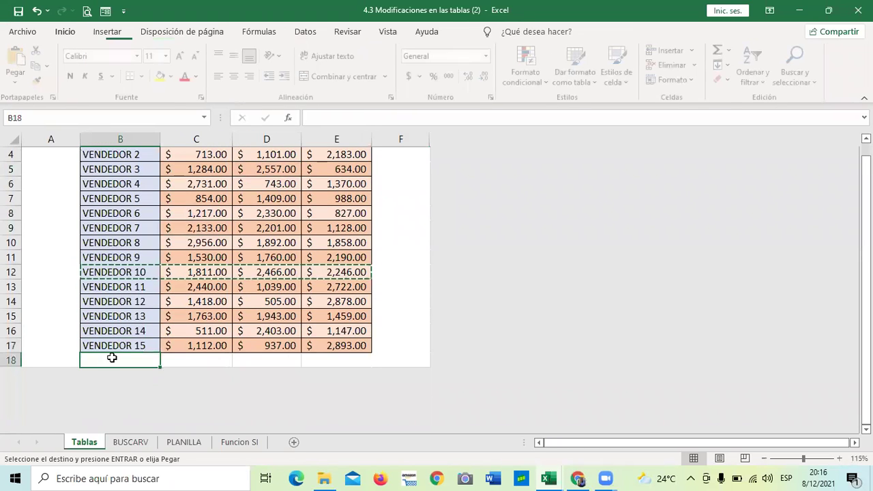
key(ctrl+v)
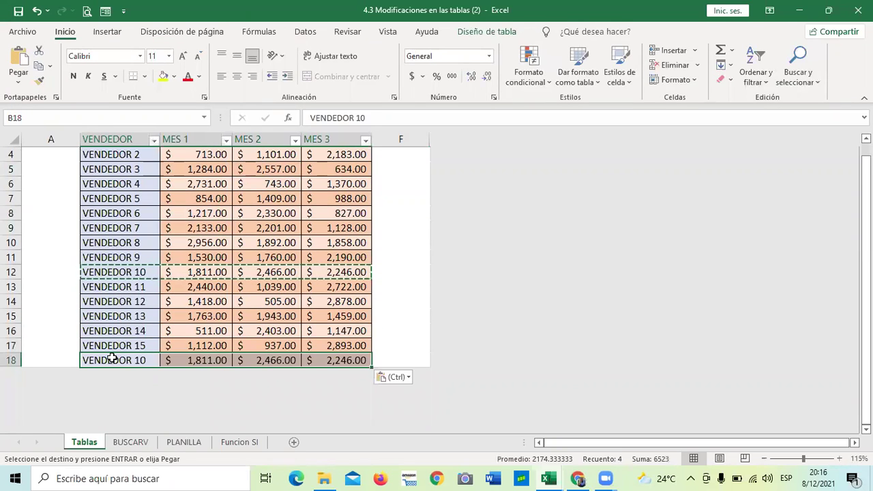
key(Escape)
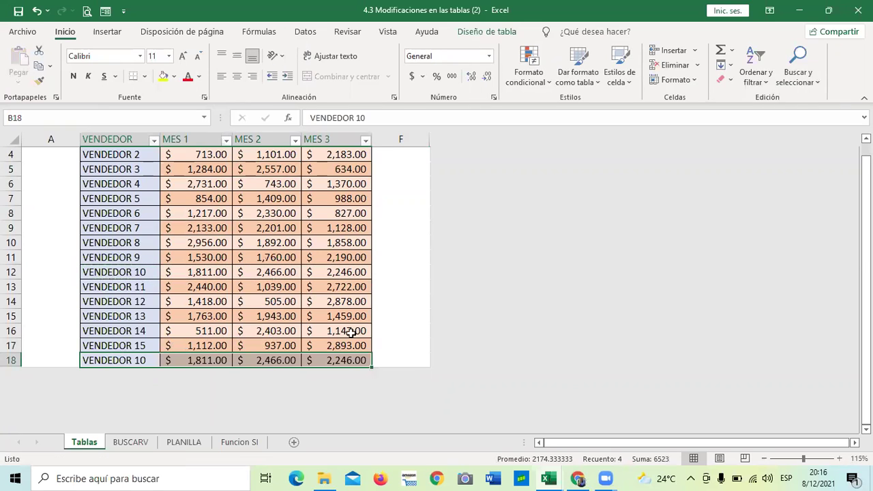
click(399, 285)
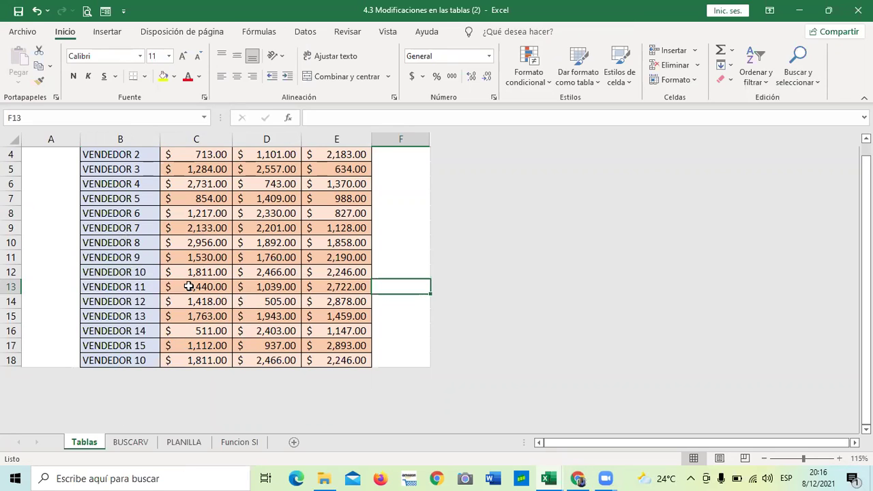
scroll(264, 287, up, 1)
scroll(198, 303, down, 1)
click(116, 345)
click(215, 273)
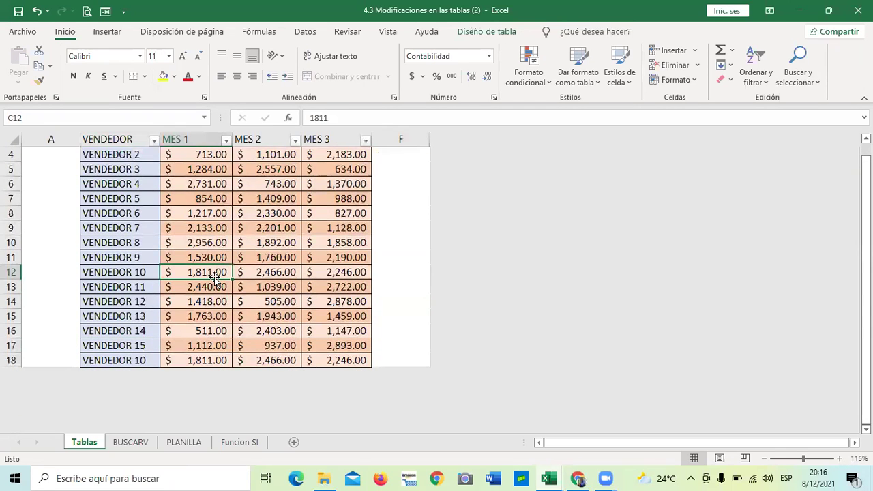
scroll(214, 276, up, 1)
Remove duplicate records from the table, comparing only the VENDEDOR column and excluding MES 1, MES 2 and MES 3.
click(222, 226)
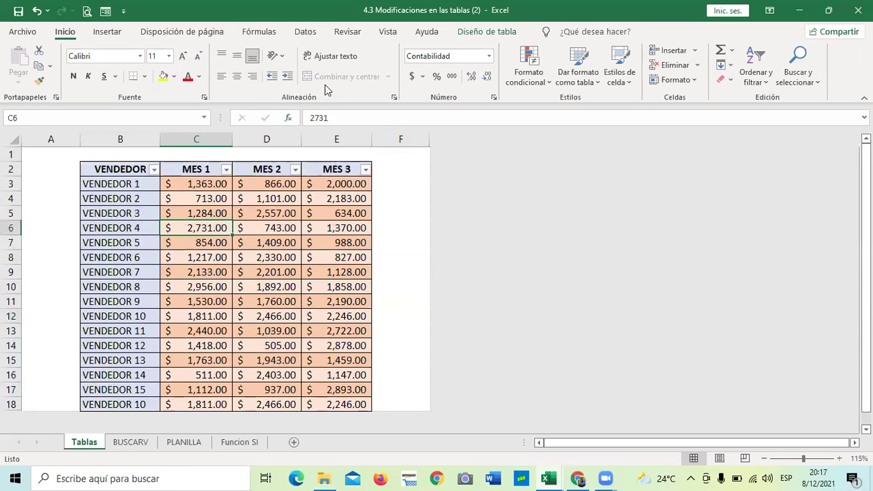
click(479, 32)
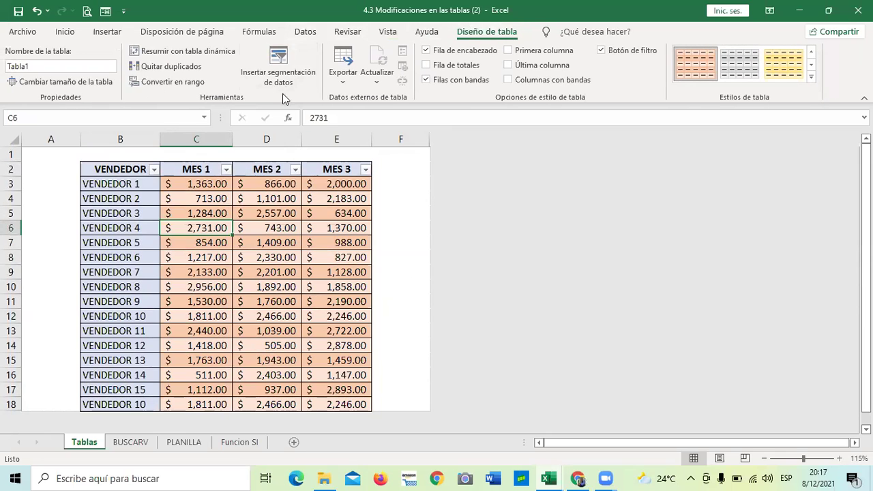
click(152, 67)
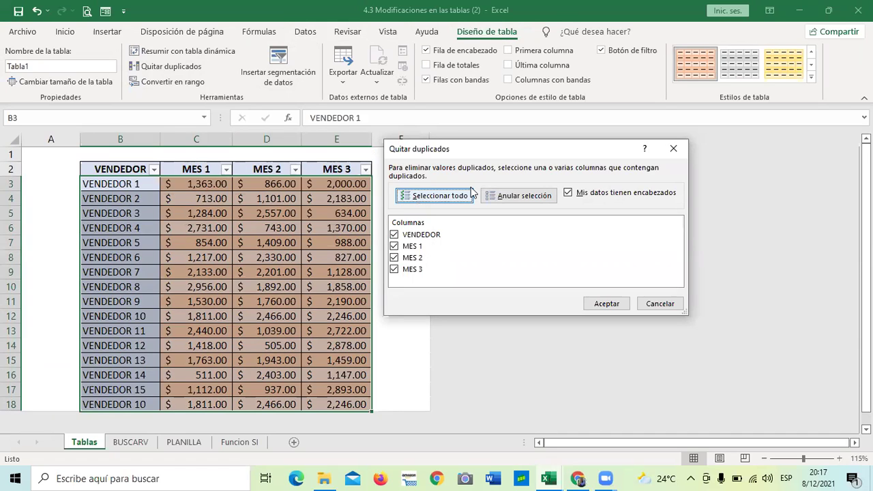
click(394, 247)
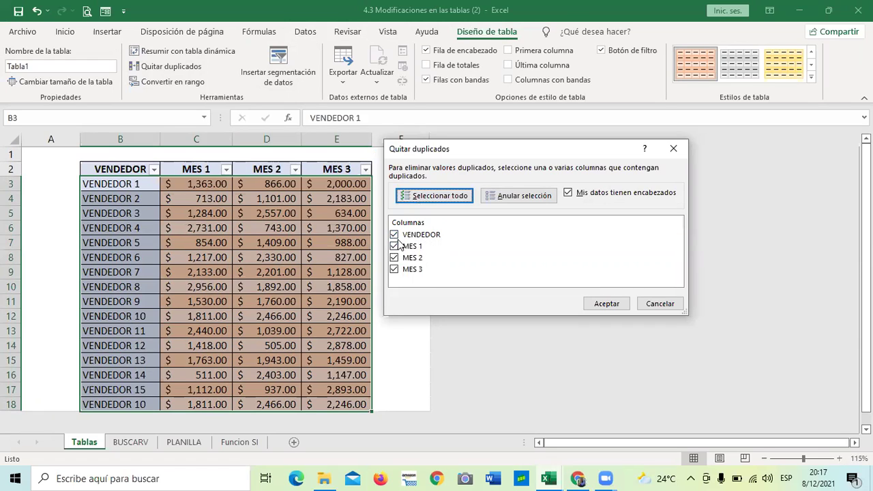
click(394, 246)
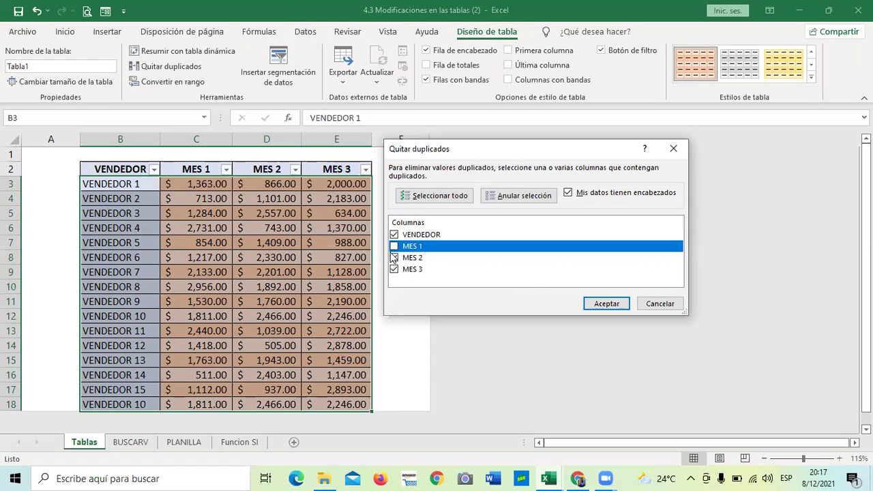
click(394, 258)
click(394, 270)
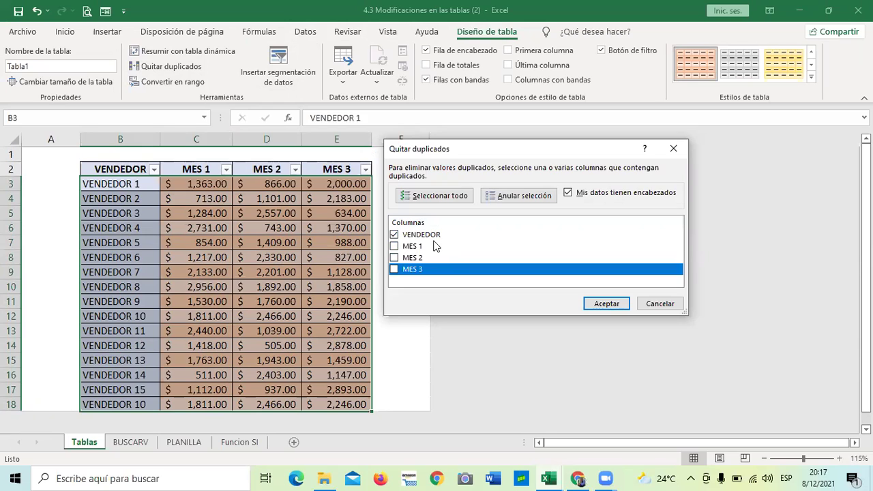
click(618, 305)
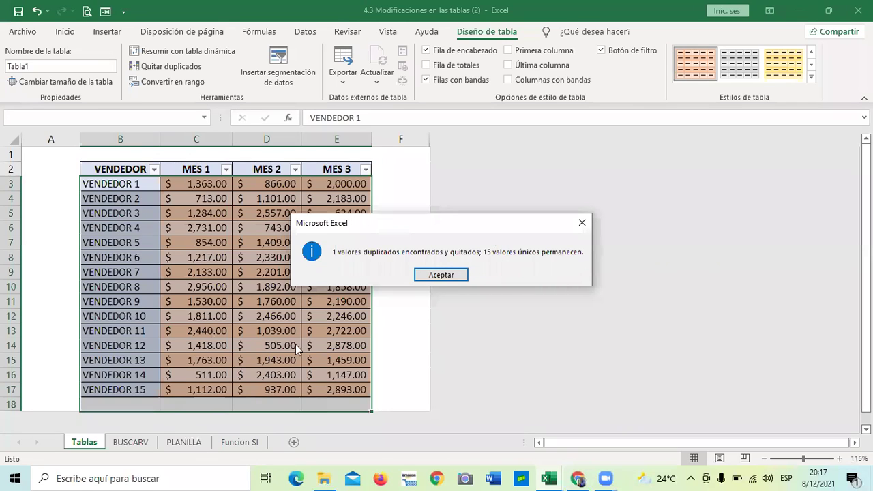
click(442, 275)
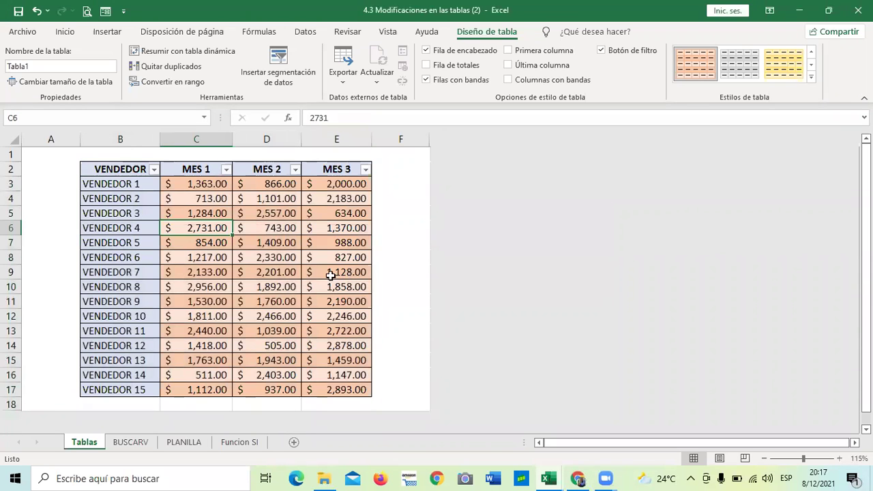
scroll(284, 342, down, 2)
scroll(283, 341, up, 1)
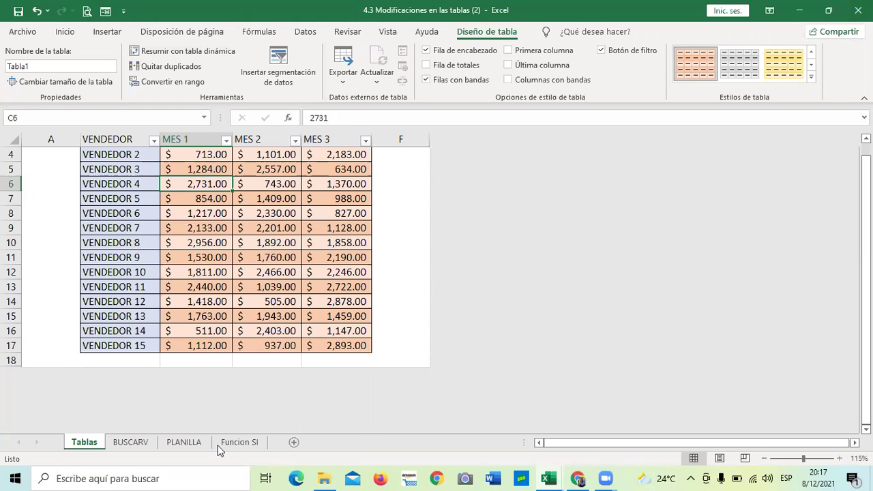
Switch back to the 4.8 Laboratorio page in Chrome and answer VERDADERO to question 1.
click(576, 478)
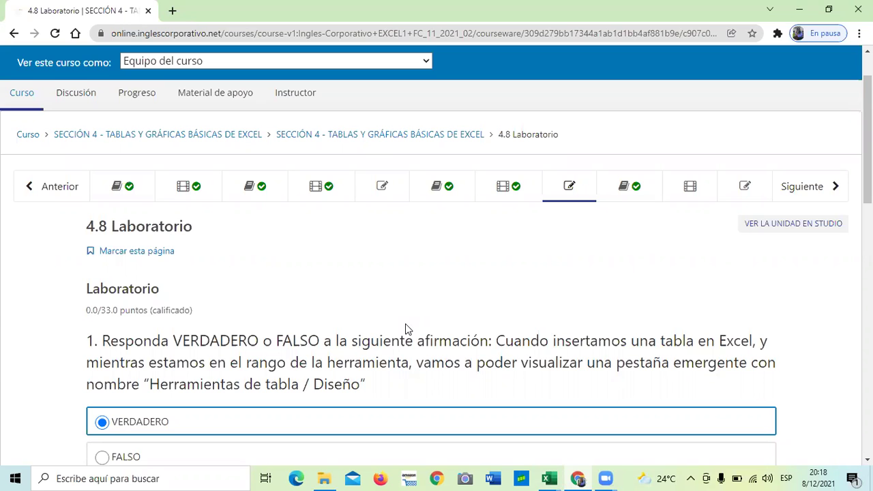
Read question 1 of the 4.8 Laboratorio about the Herramientas de tabla / Diseño tab, along with its answer options.
scroll(464, 289, down, 2)
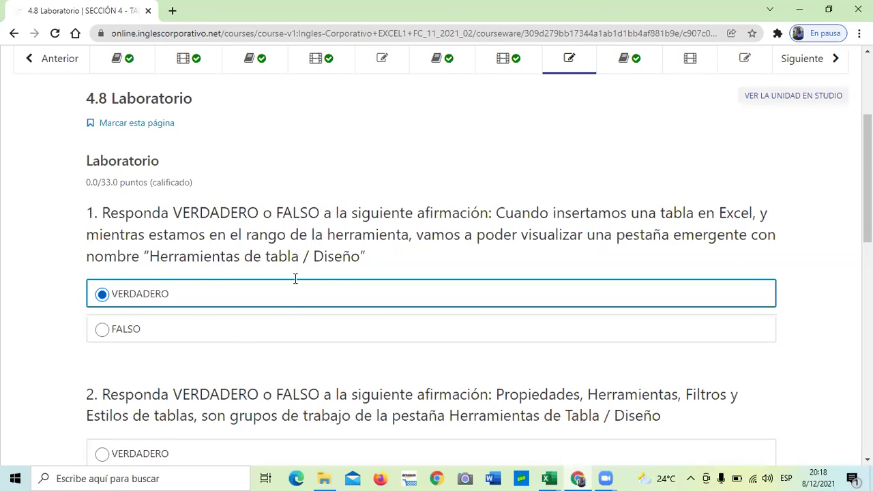
scroll(294, 279, down, 2)
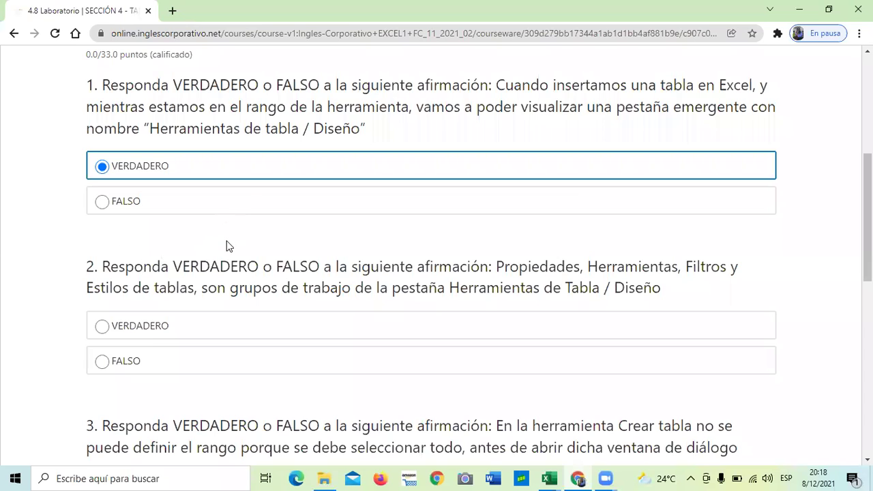
scroll(262, 260, up, 4)
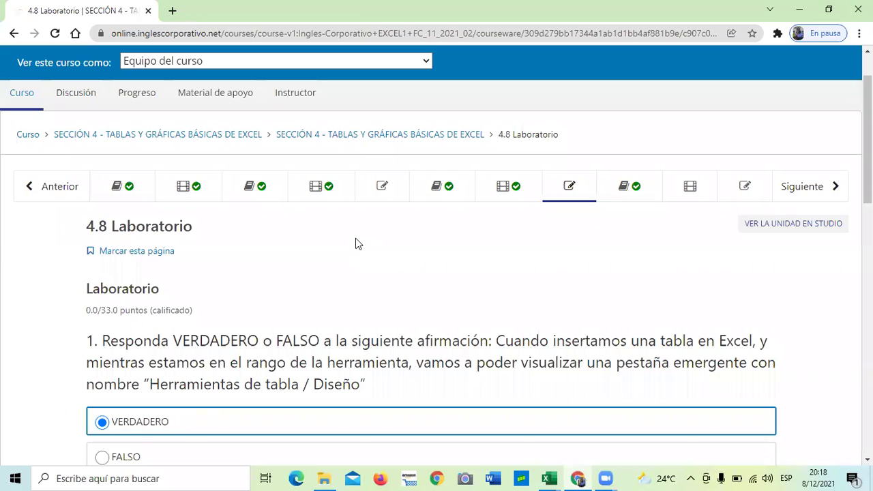
scroll(417, 359, down, 1)
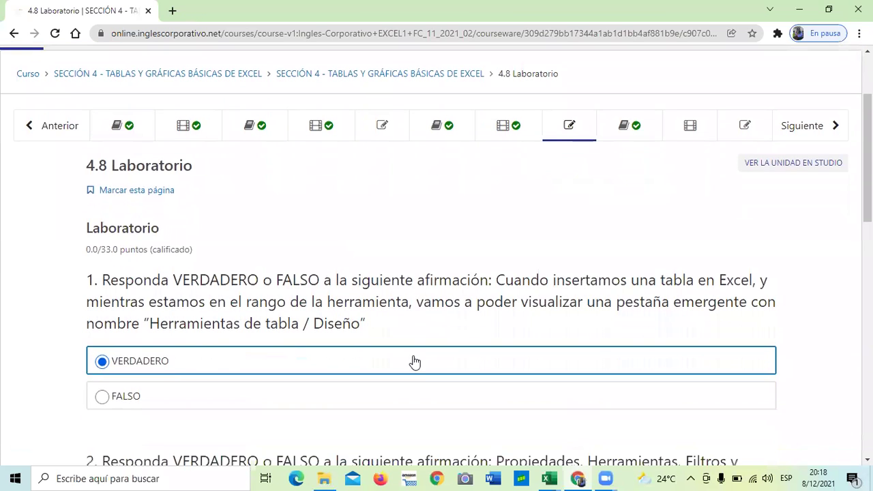
scroll(464, 346, down, 1)
scroll(462, 348, up, 3)
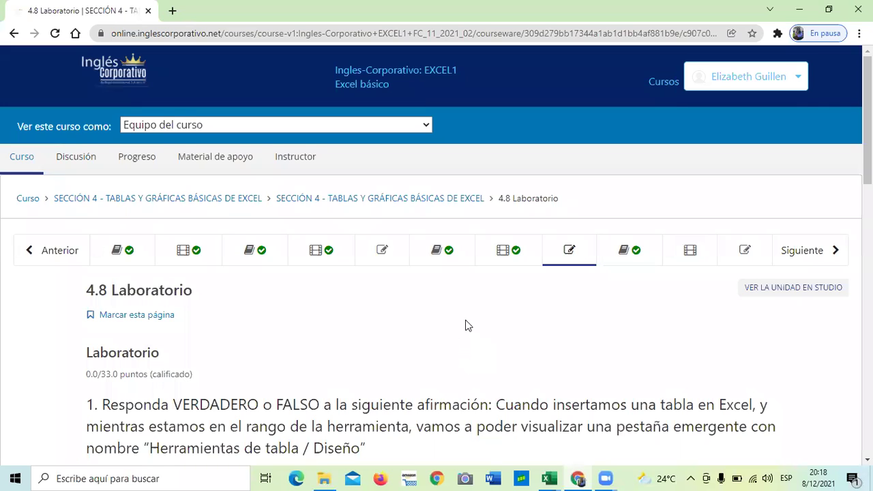
scroll(466, 325, down, 1)
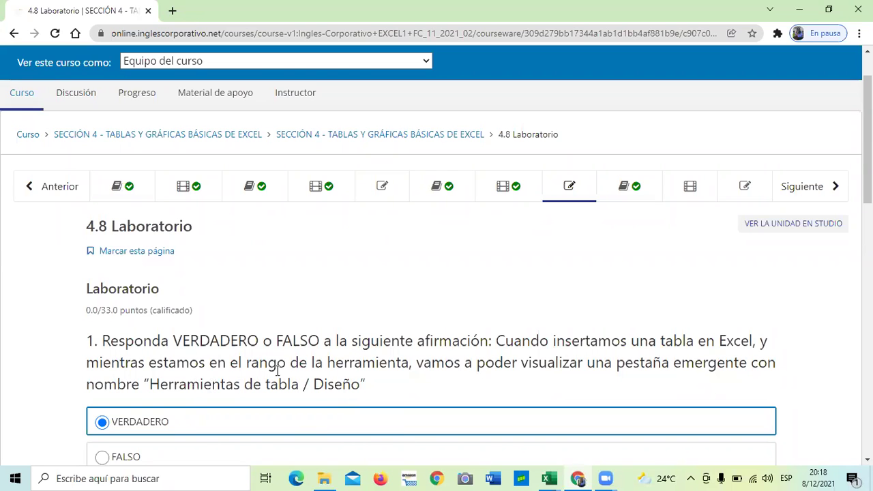
scroll(312, 314, down, 2)
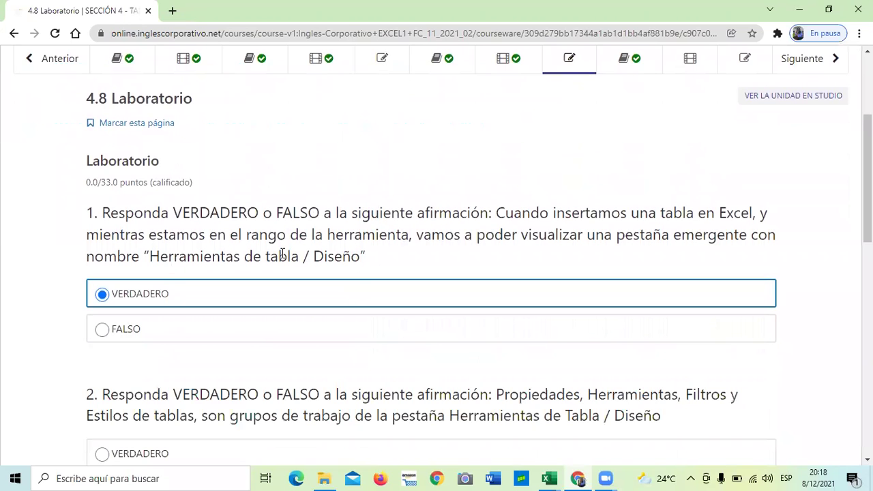
scroll(282, 254, down, 1)
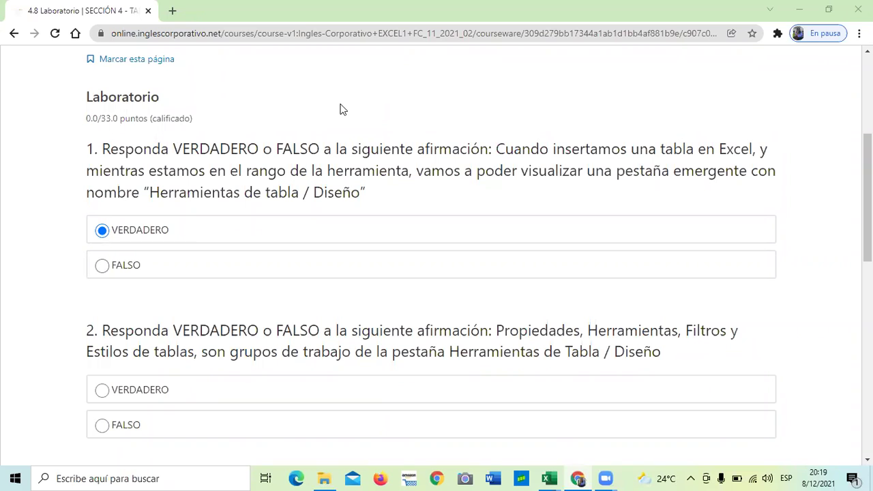
Read questions 2 to 4 of the 4.8 Laboratorio on the table design groups and the Crear tabla tool.
scroll(466, 178, down, 2)
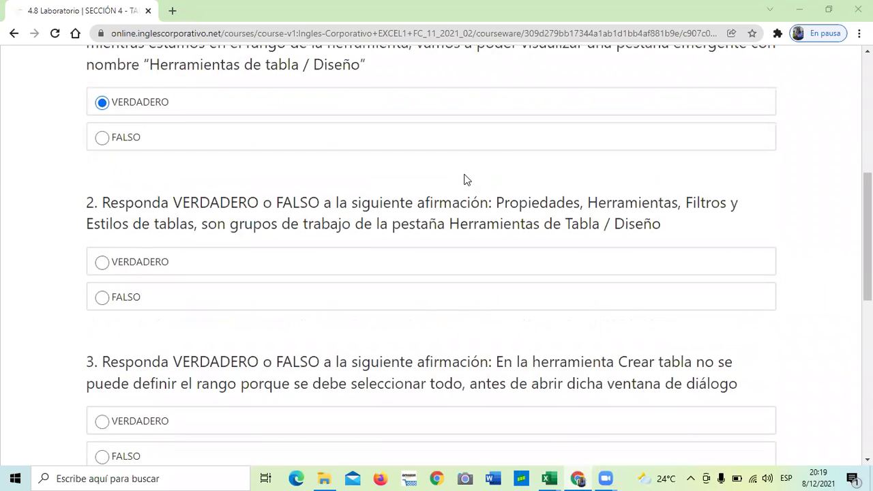
scroll(463, 177, down, 1)
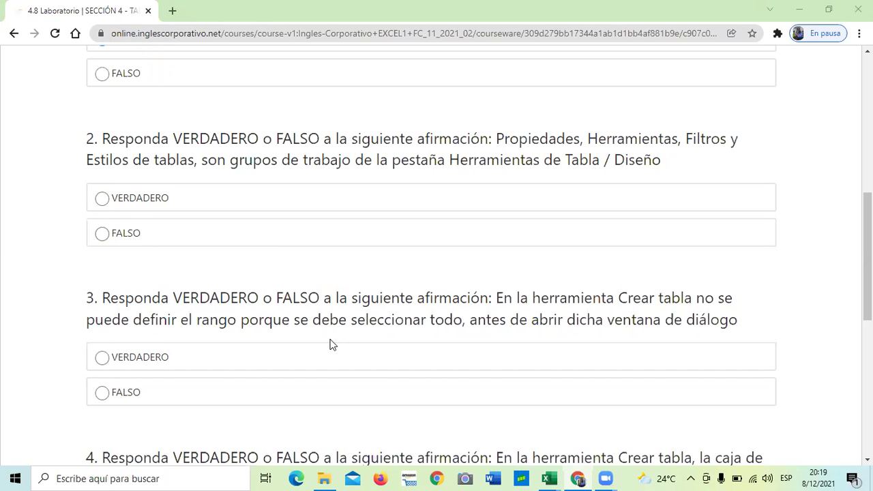
scroll(386, 344, down, 2)
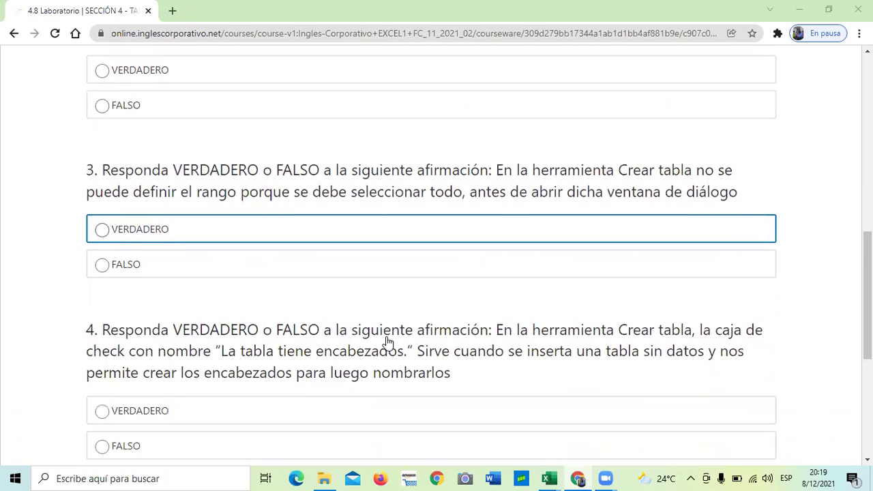
scroll(424, 325, up, 1)
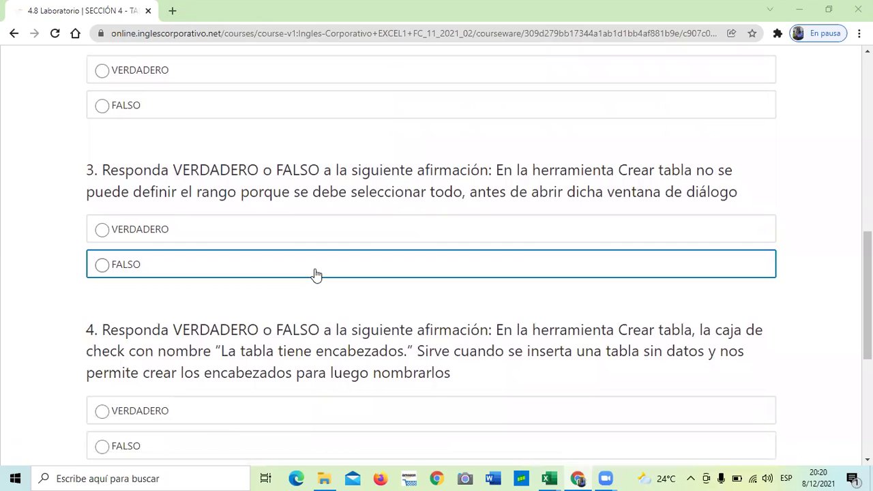
scroll(245, 294, up, 1)
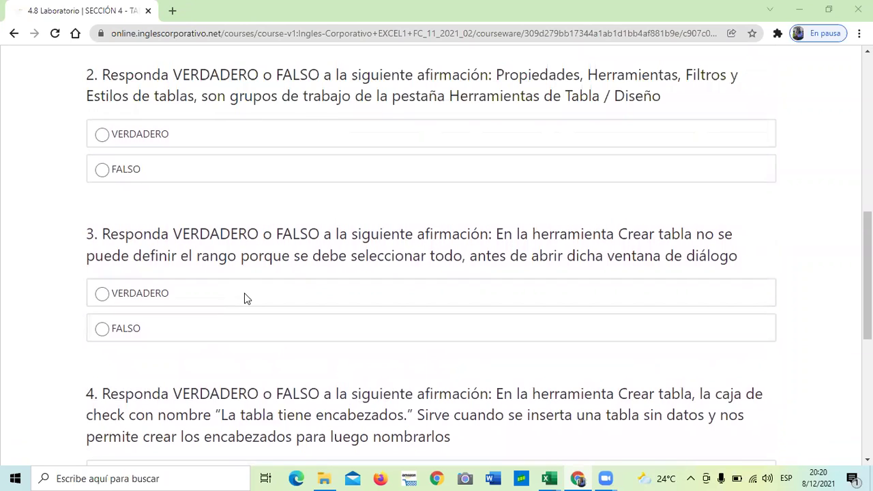
scroll(245, 298, down, 1)
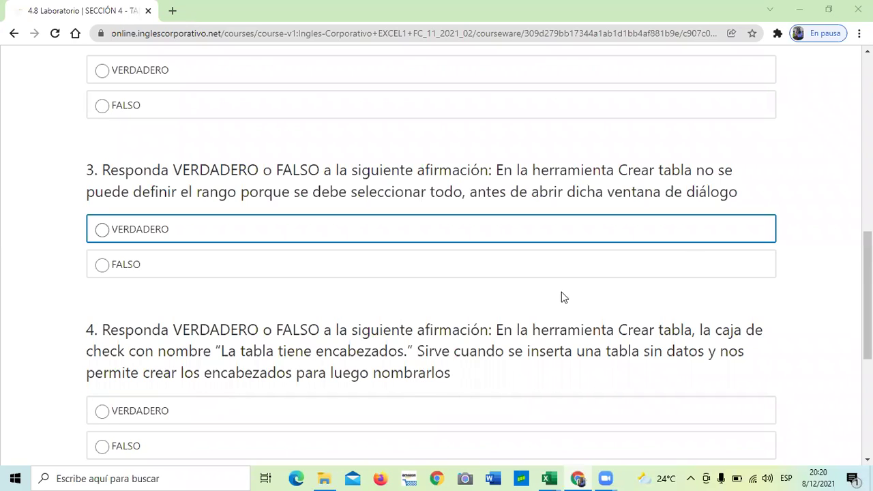
scroll(455, 315, down, 2)
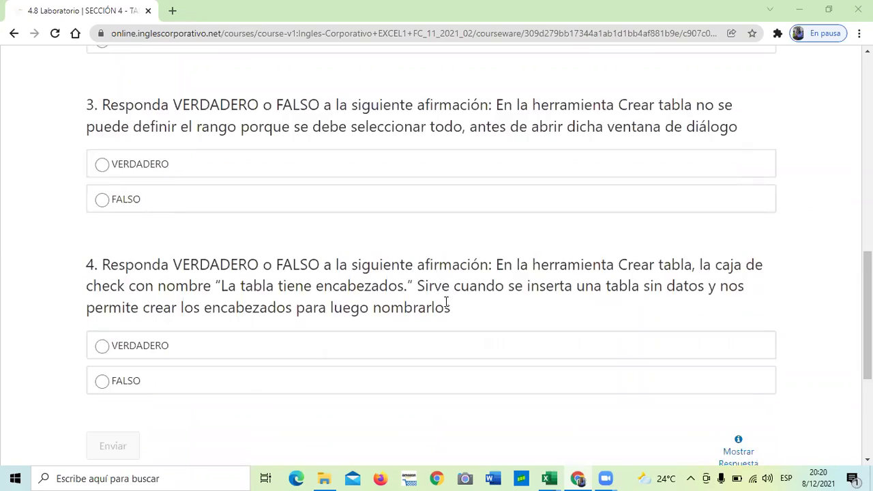
scroll(444, 306, up, 6)
scroll(441, 303, down, 3)
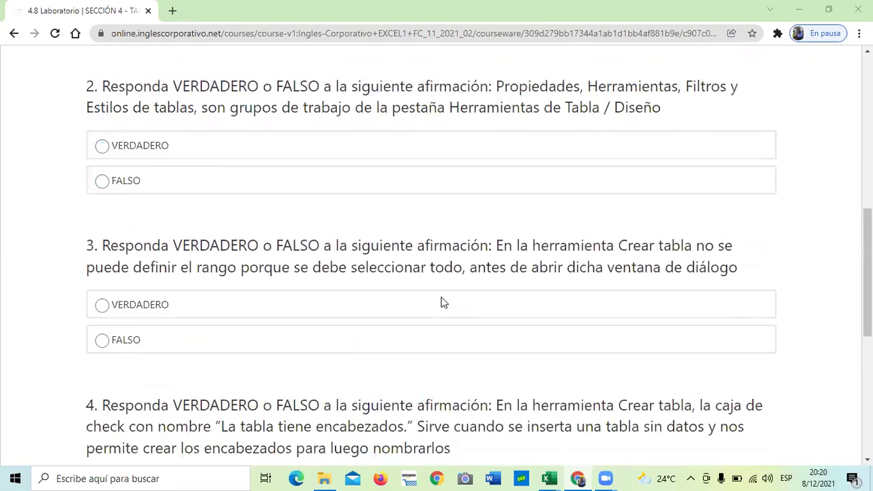
scroll(441, 304, up, 7)
scroll(441, 304, down, 7)
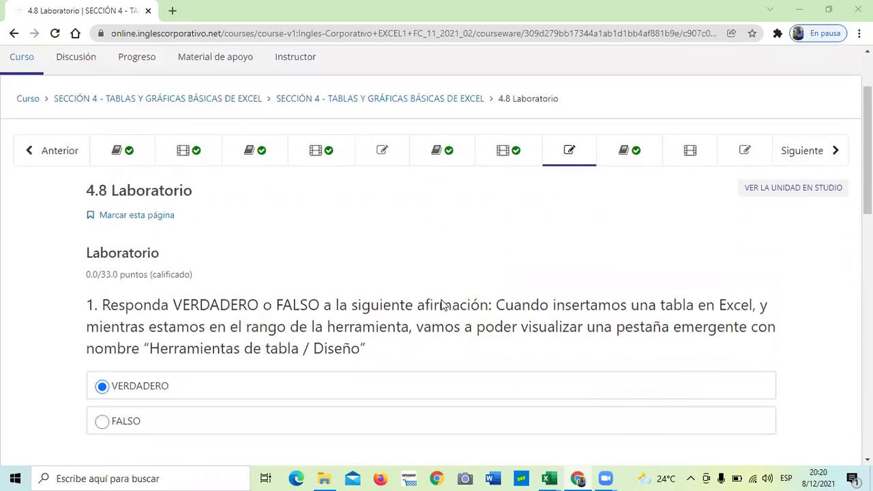
Advance through the 4.9 Objetivo de la lección page to the 4.10 - Gráficas básicas unit.
scroll(512, 429, down, 4)
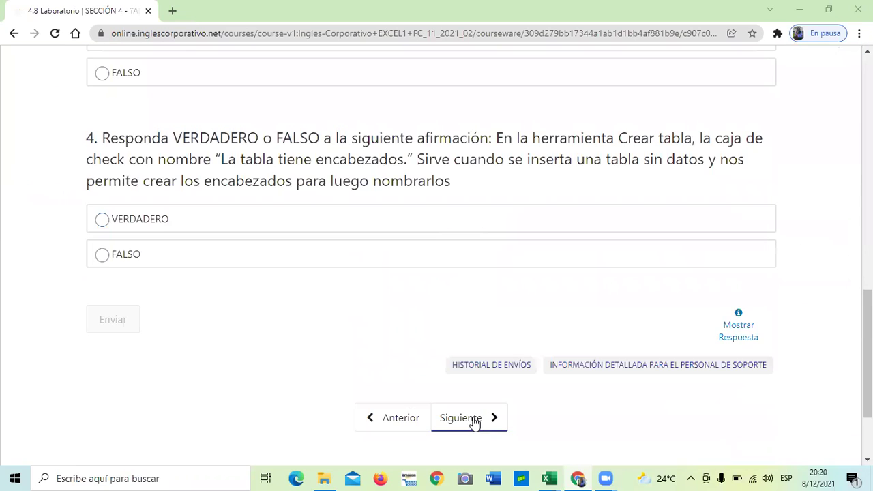
click(473, 418)
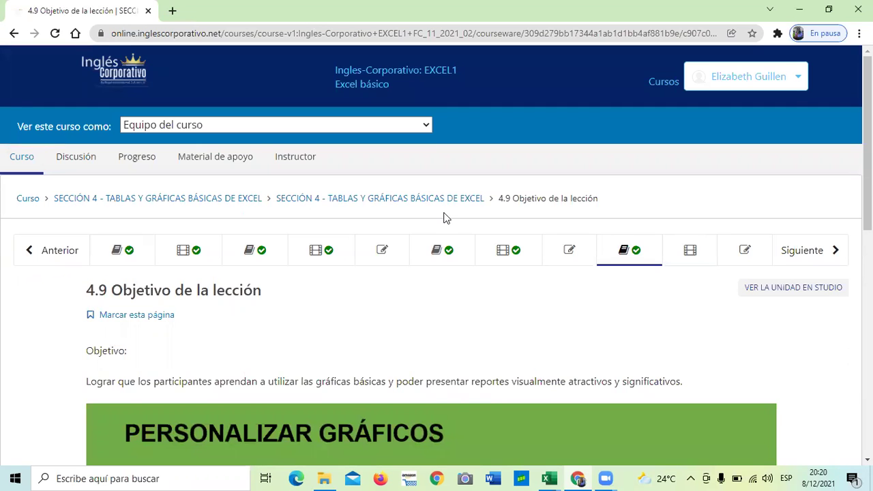
scroll(458, 260, down, 6)
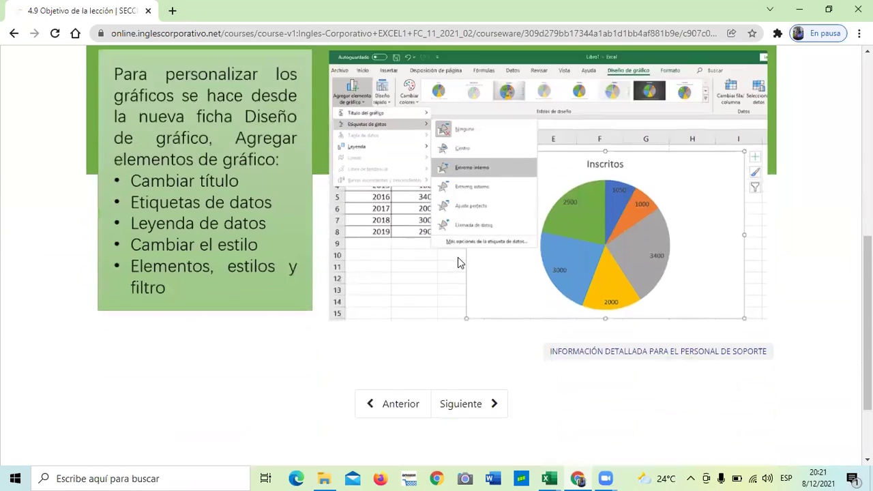
scroll(458, 259, down, 3)
click(467, 298)
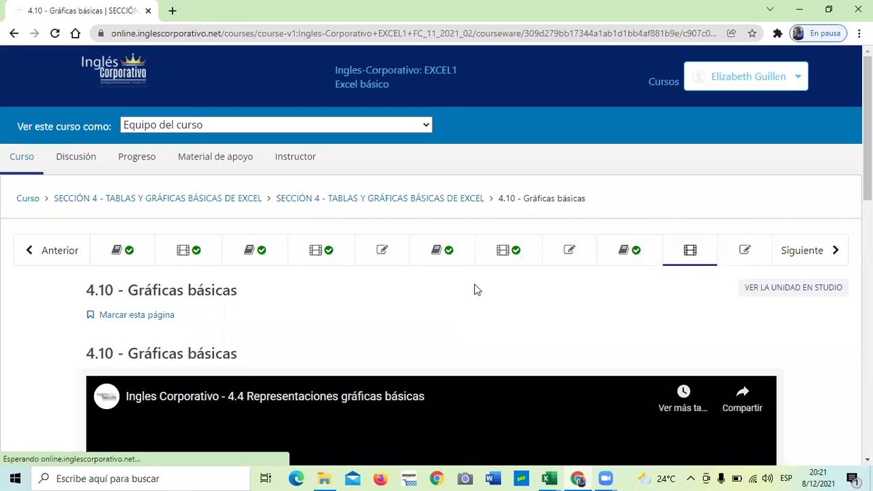
Look over the 4.10 - Gráficas básicas page and open the 4.11 Laboratorio unit.
scroll(473, 291, down, 3)
scroll(473, 291, down, 5)
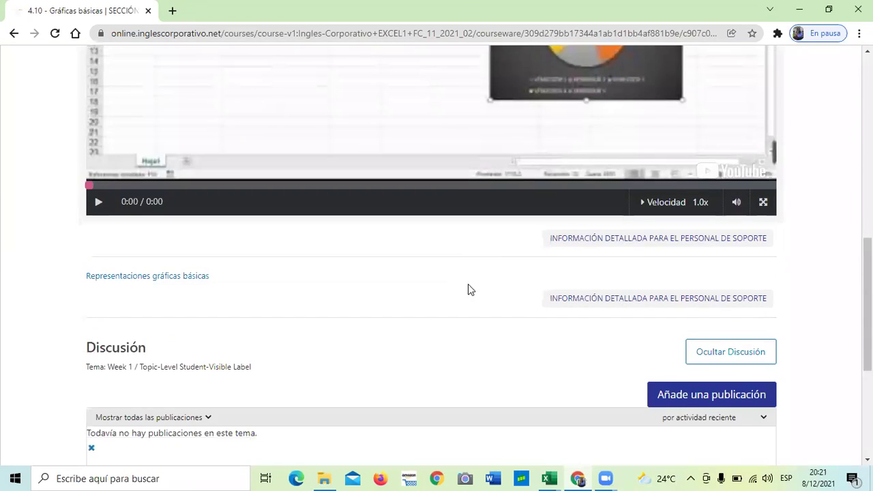
scroll(456, 328, up, 5)
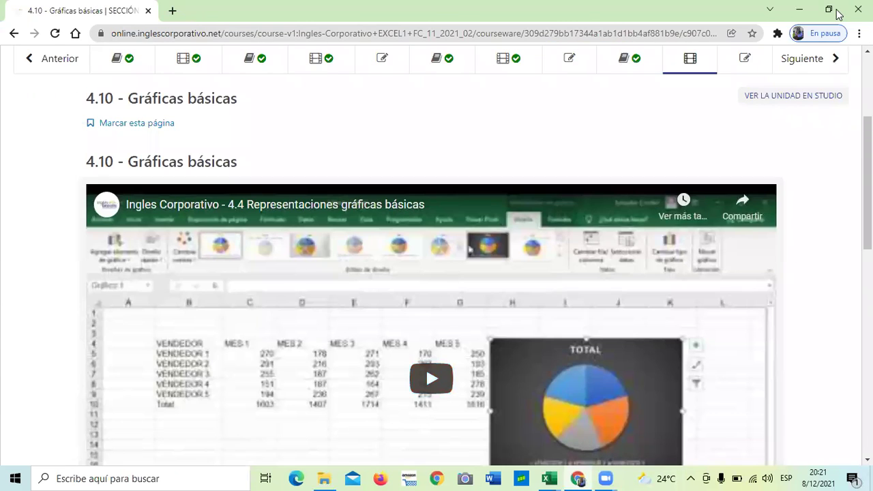
click(742, 64)
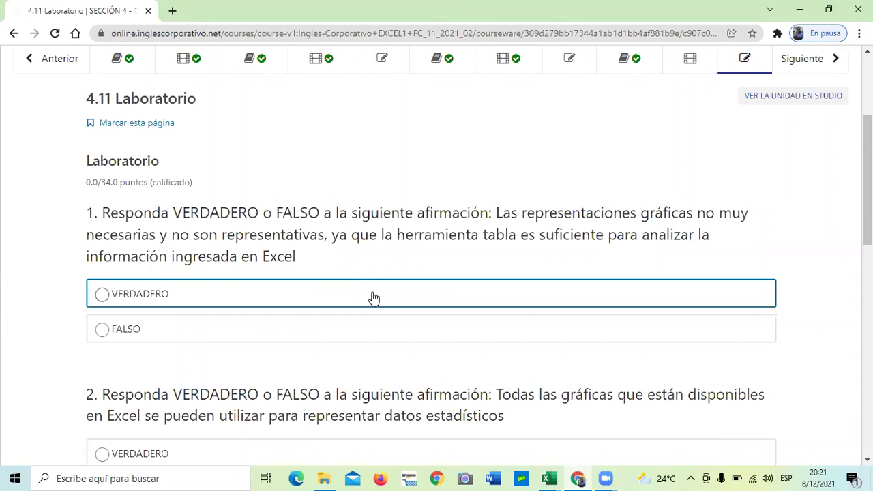
Reveal the correct answers to the 4.11 Laboratorio questions.
scroll(370, 298, down, 2)
scroll(593, 360, down, 5)
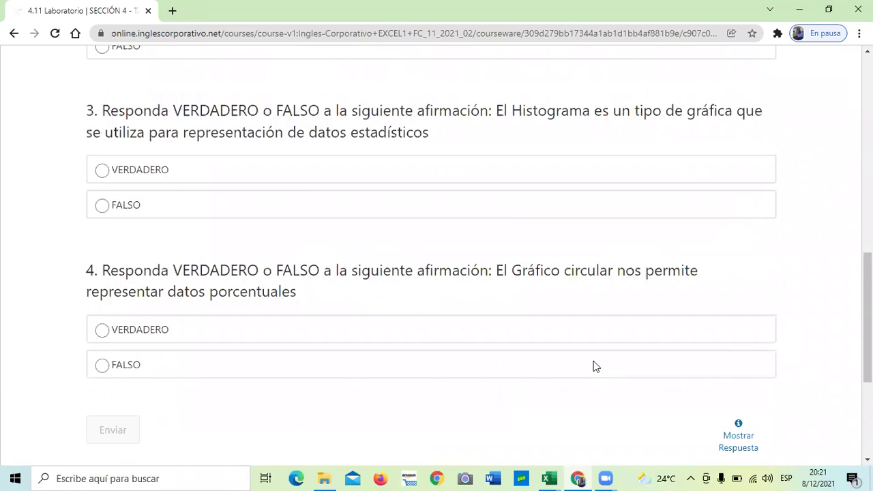
scroll(595, 384, up, 1)
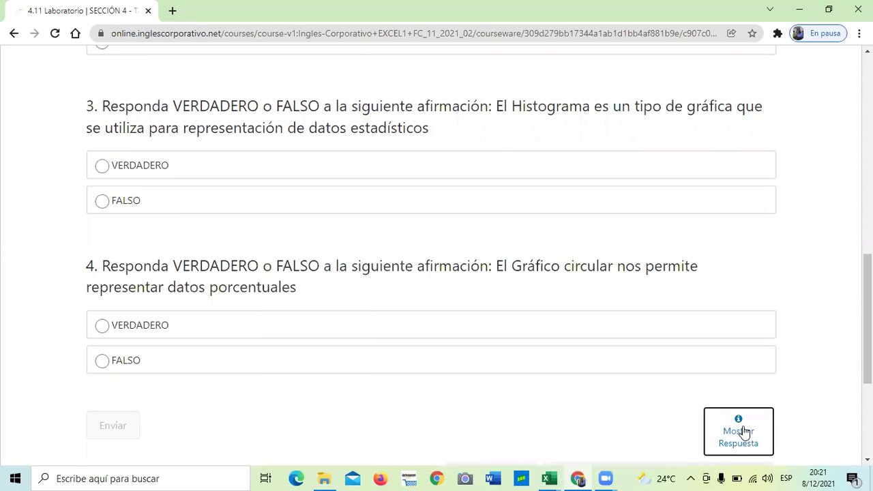
click(745, 431)
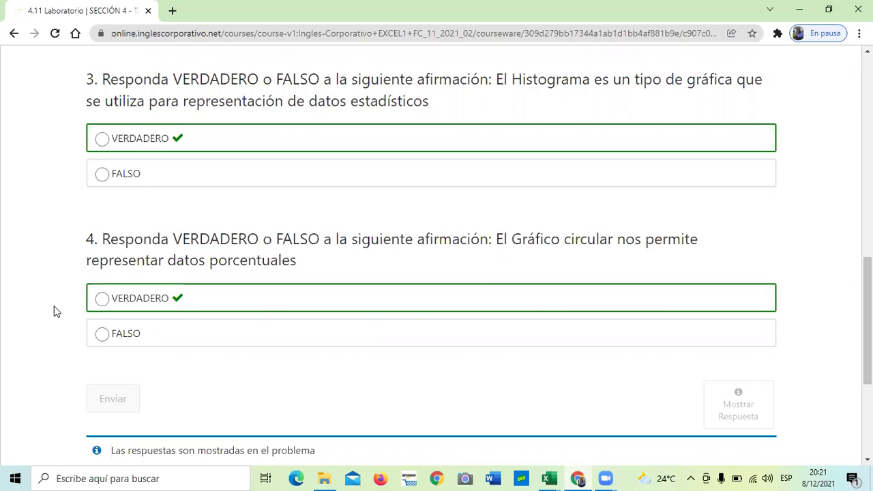
Review the 4.11 Laboratorio statements on graphic representations and statistical charts together with their revealed answers.
scroll(59, 304, up, 3)
scroll(62, 292, up, 3)
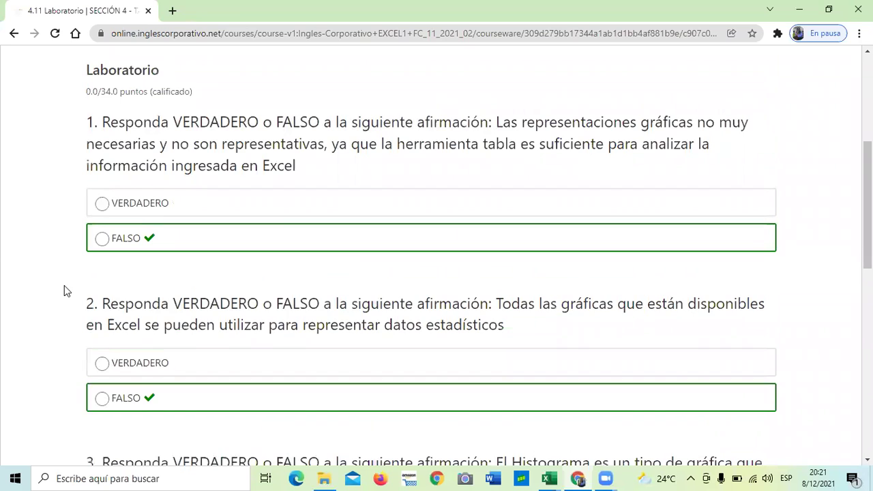
scroll(75, 276, up, 1)
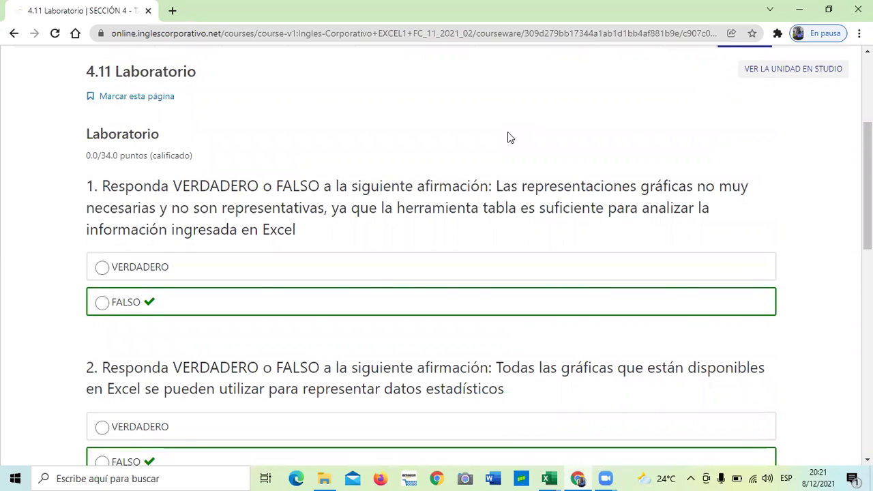
scroll(408, 216, up, 1)
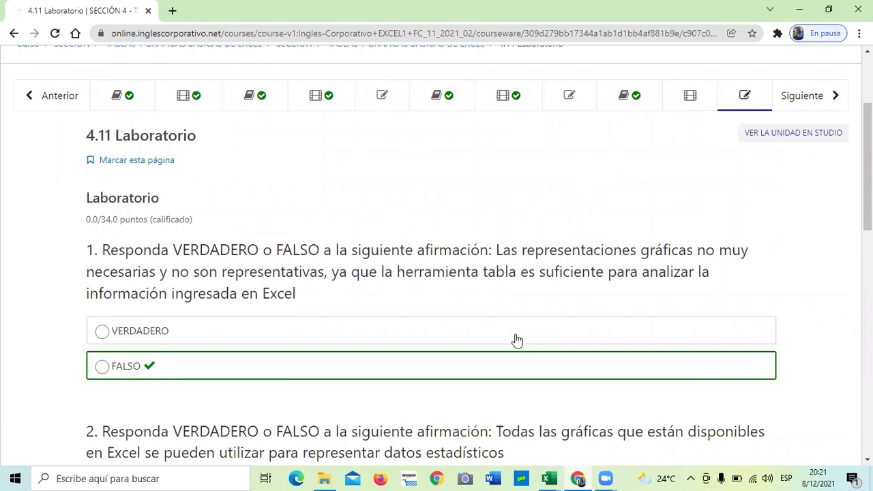
scroll(516, 334, up, 2)
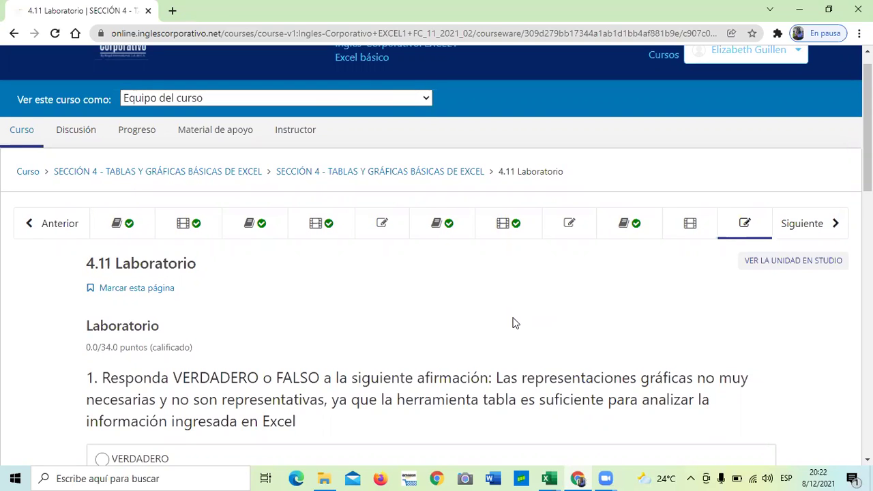
scroll(517, 323, down, 1)
scroll(515, 322, down, 1)
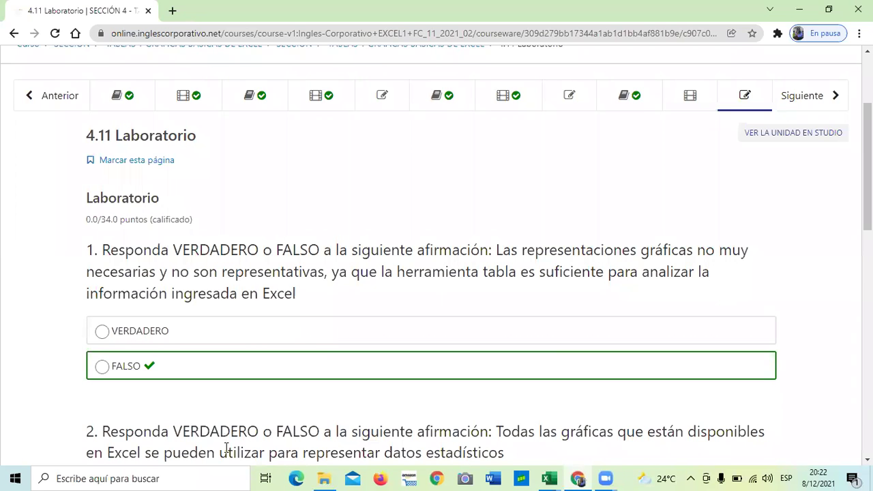
scroll(391, 403, down, 2)
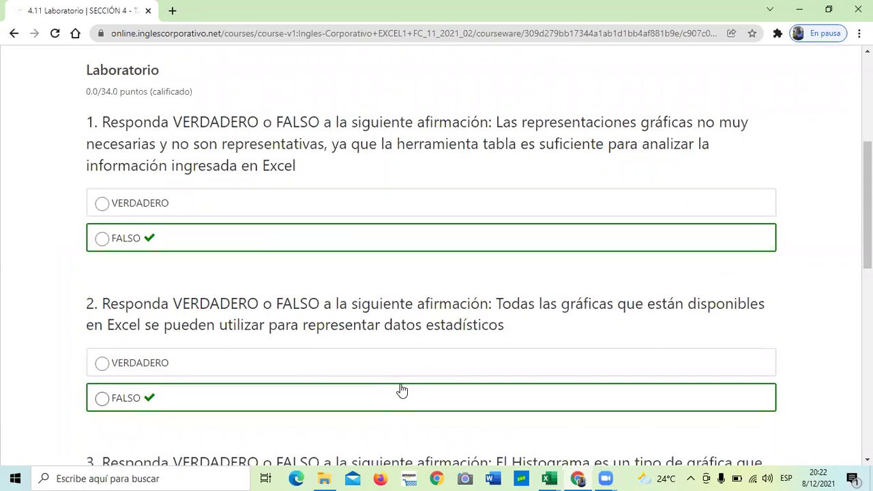
scroll(401, 390, up, 1)
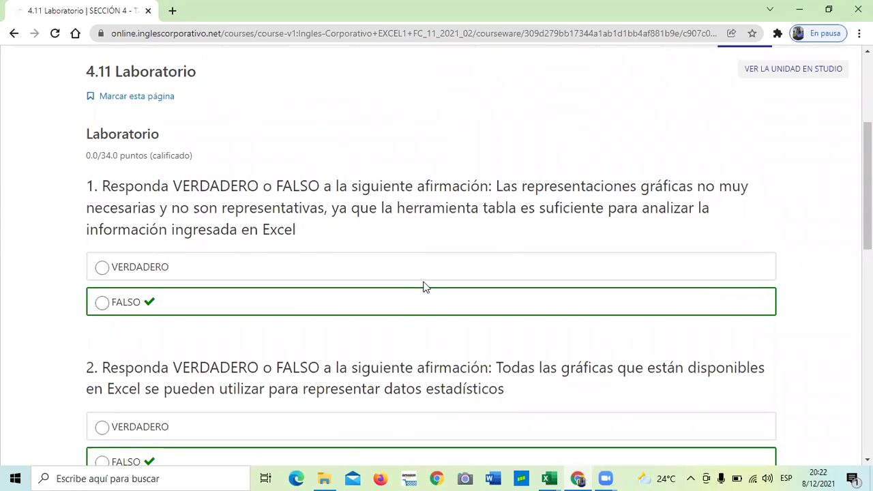
scroll(423, 287, down, 1)
scroll(423, 286, up, 1)
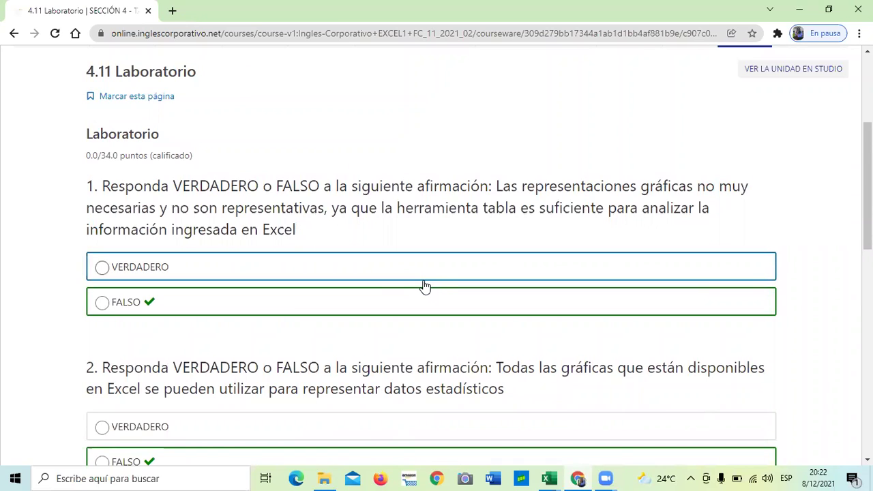
Review 4.11 Laboratorio questions 2 to 4 on statistical charts, the Histograma and the Gráfico circular with their revealed answers.
scroll(431, 255, down, 1)
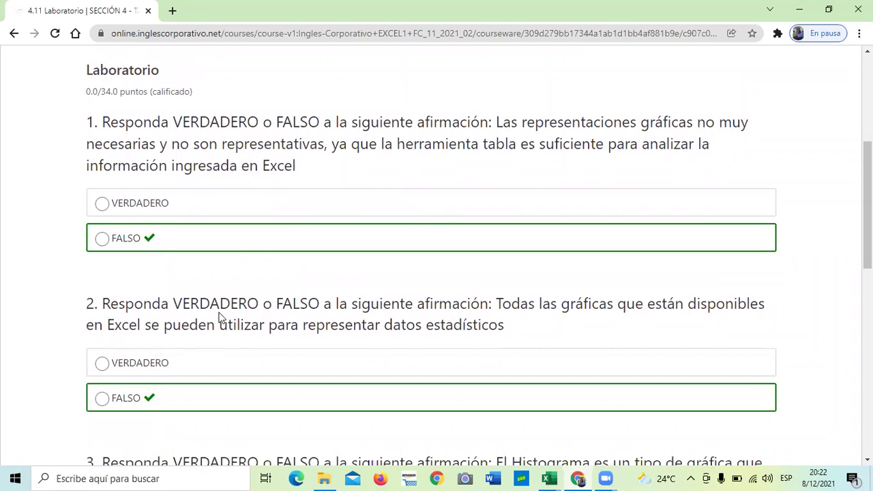
scroll(242, 314, down, 2)
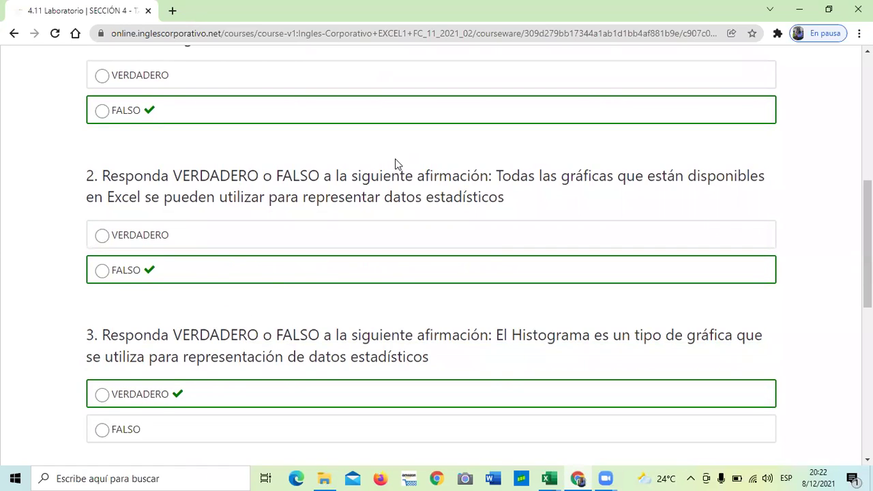
scroll(392, 167, up, 1)
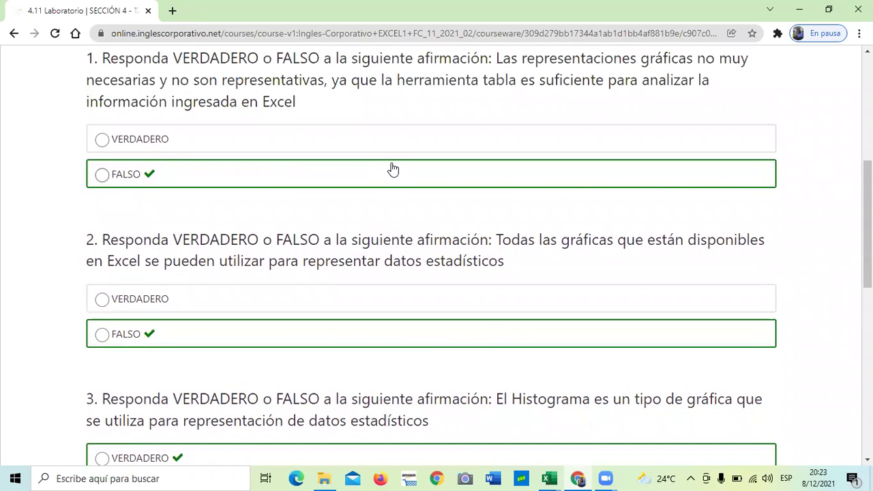
scroll(393, 168, down, 1)
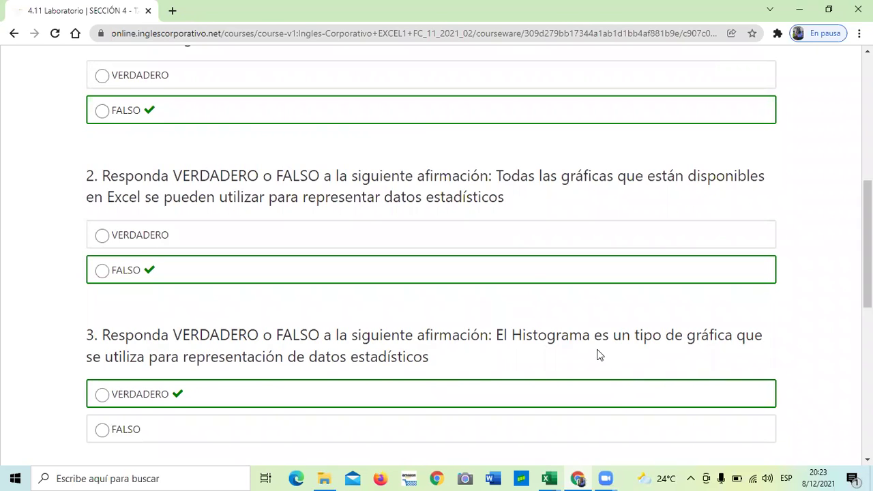
scroll(590, 337, down, 2)
scroll(591, 339, down, 1)
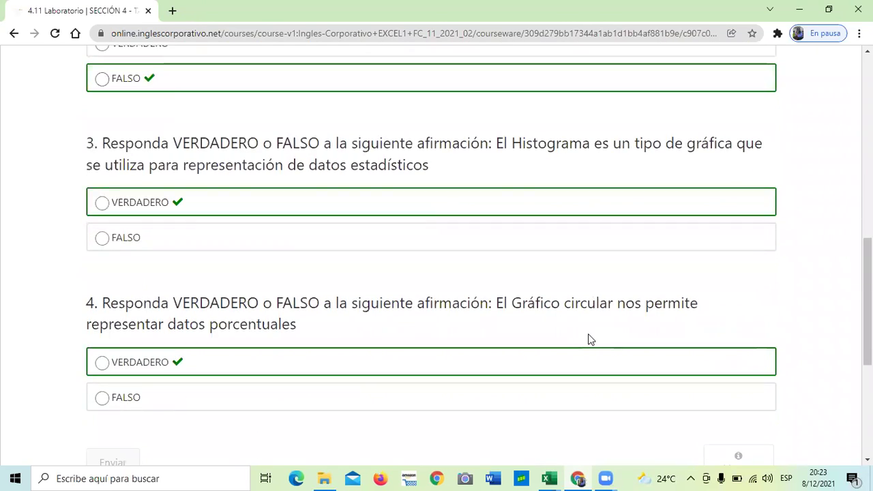
scroll(580, 333, up, 1)
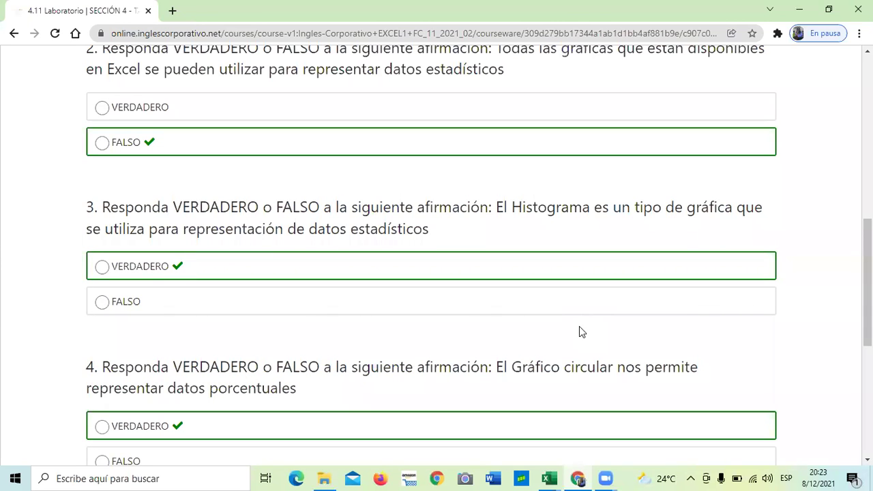
scroll(566, 320, down, 1)
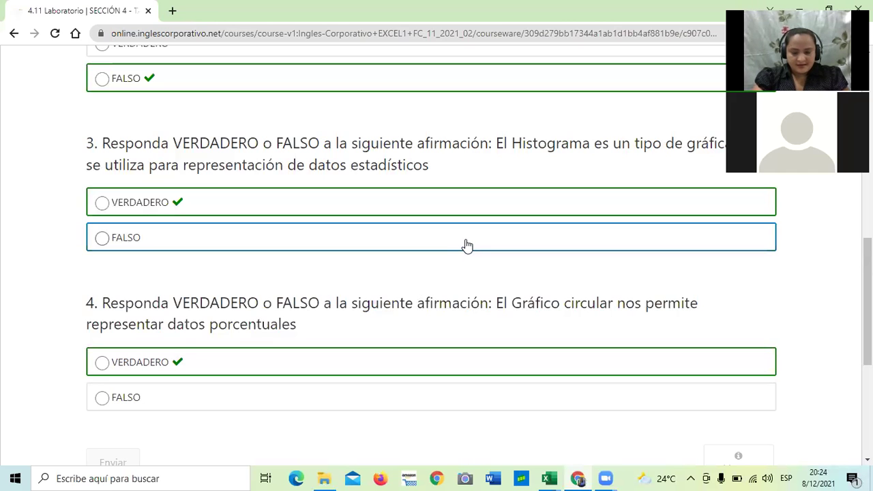
scroll(445, 286, up, 6)
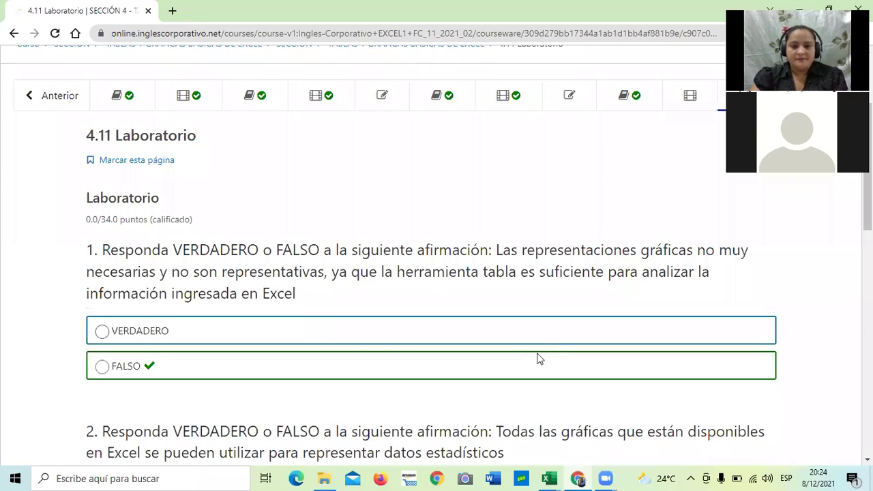
Advance from 4.11 Laboratorio to the Examen final unit and skim its questions through number 15.
scroll(539, 359, down, 10)
click(471, 404)
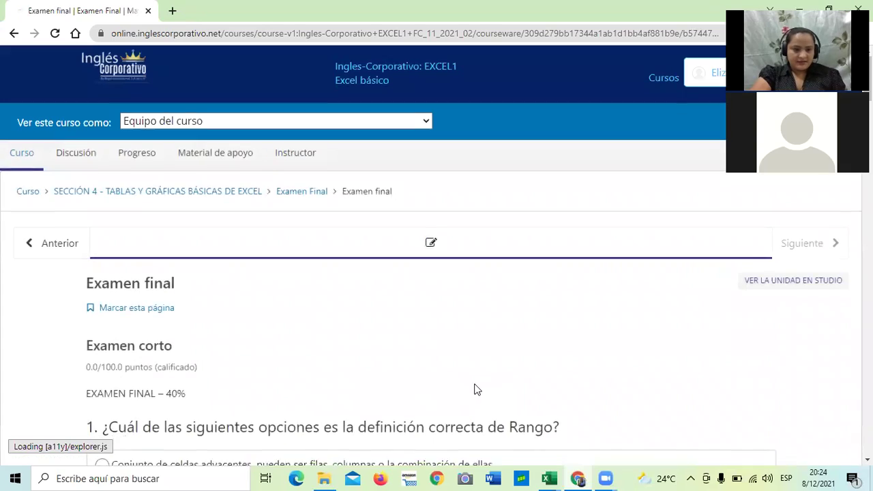
scroll(475, 395, down, 5)
scroll(476, 390, down, 10)
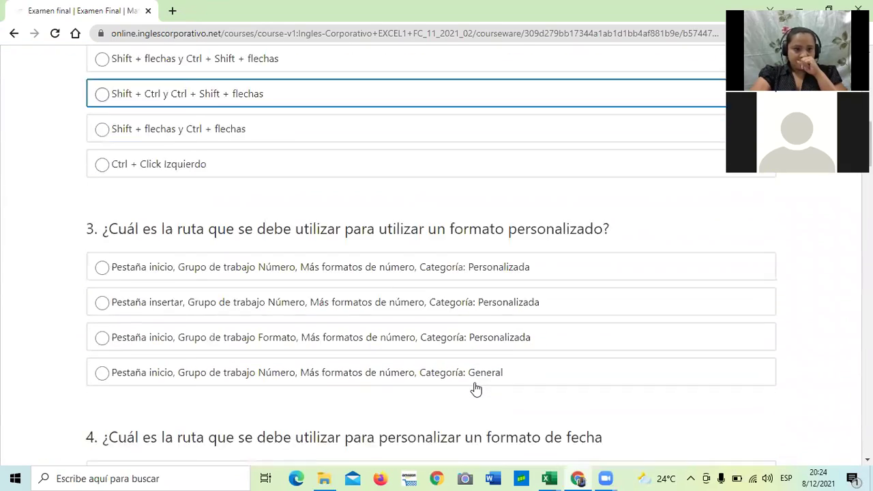
scroll(478, 385, down, 20)
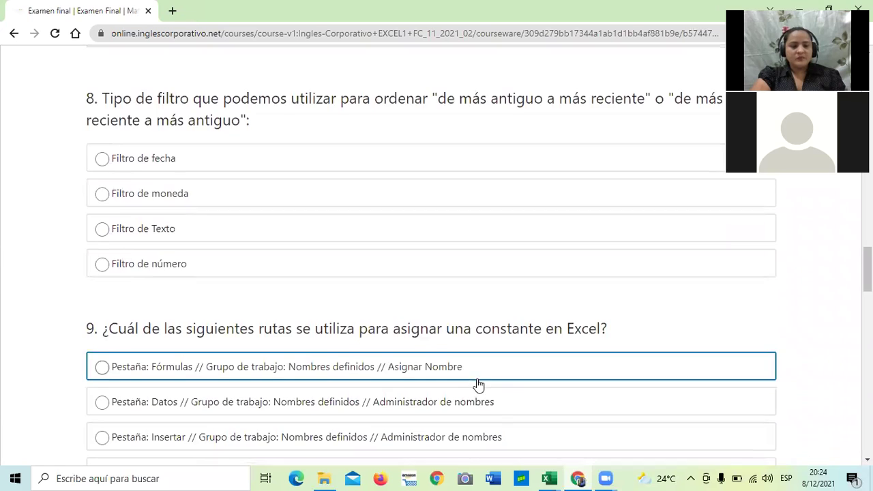
scroll(479, 381, down, 7)
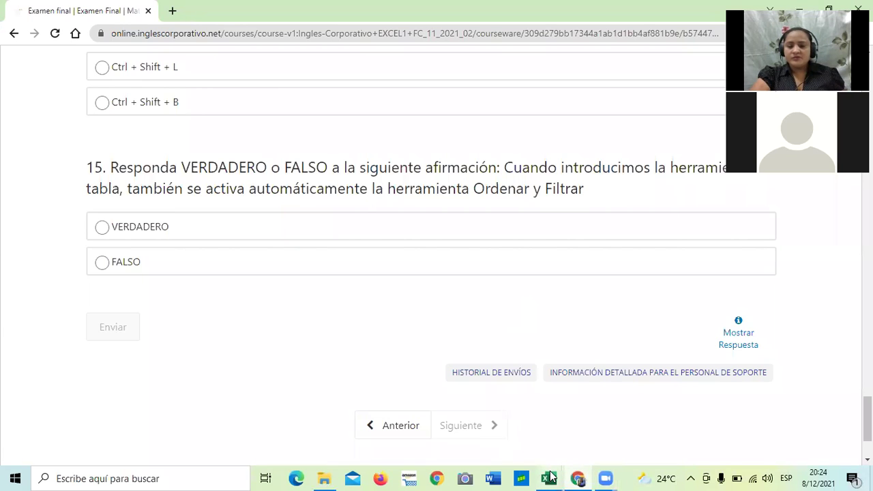
Switch to the Excel workbook 4.3 Modificaciones en las tablas (2) and show its BUSCARV sheet.
mouse_move(552, 478)
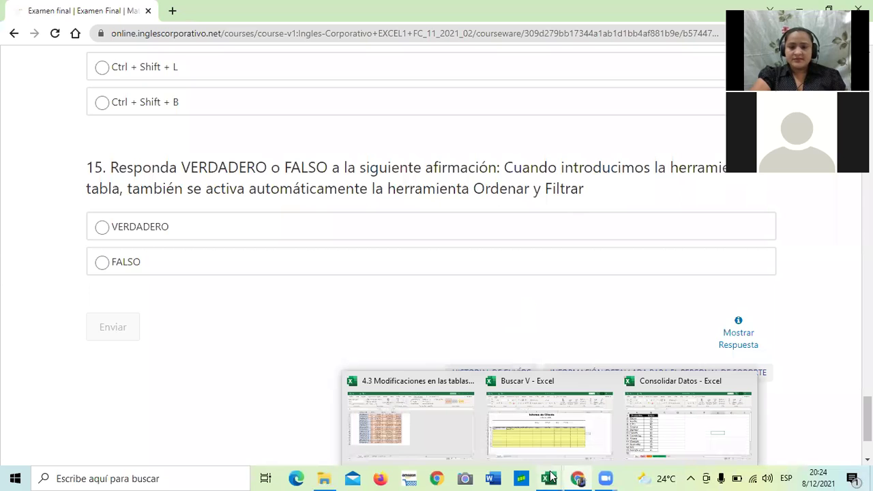
click(446, 427)
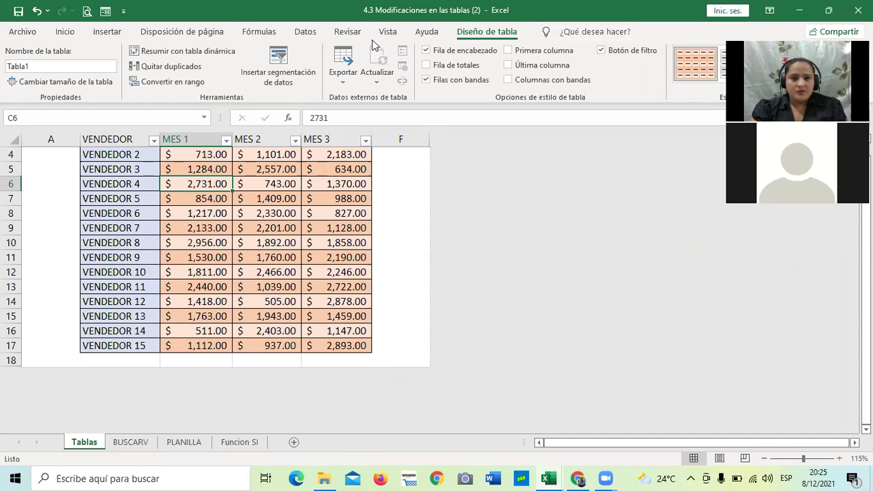
click(131, 443)
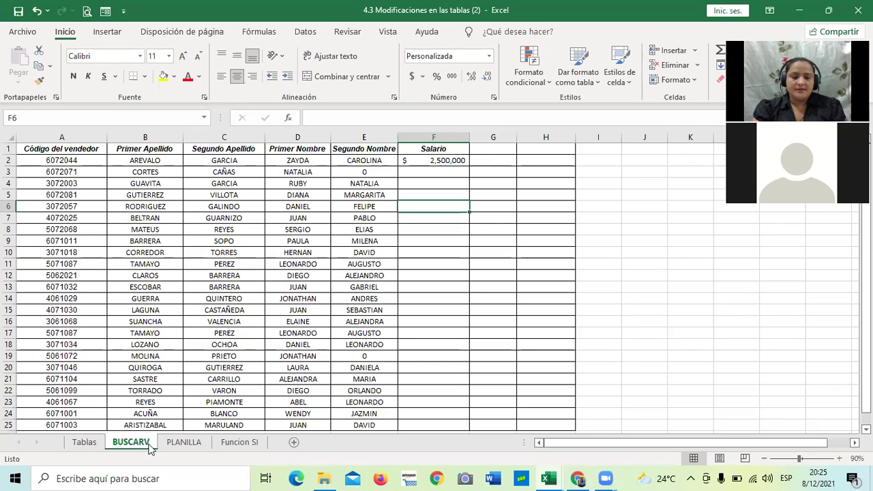
Open the PLANILLA sheet and bring its header row and first columns into view.
click(184, 444)
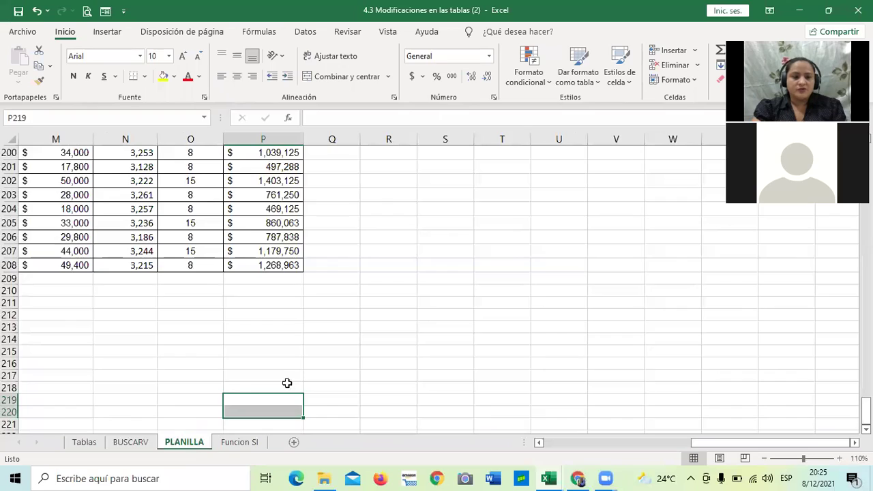
scroll(290, 368, up, 5)
scroll(293, 334, up, 17)
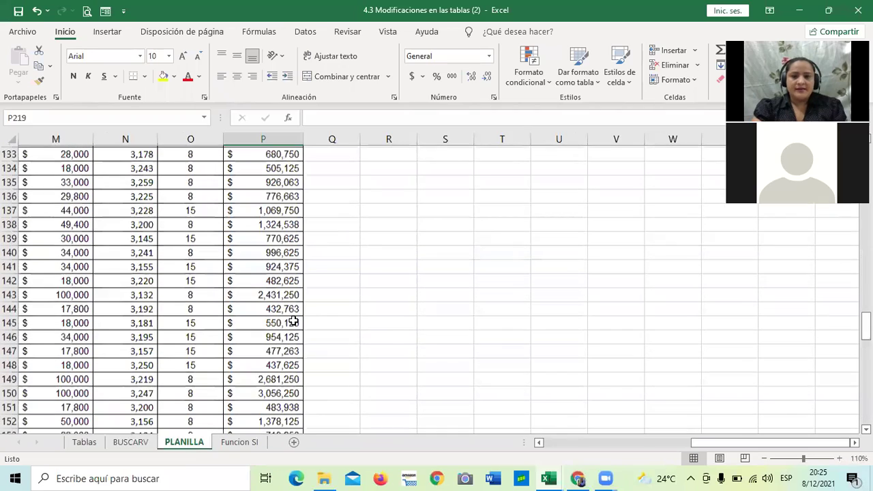
scroll(730, 431, up, 15)
drag(734, 444, 553, 370)
scroll(553, 371, up, 7)
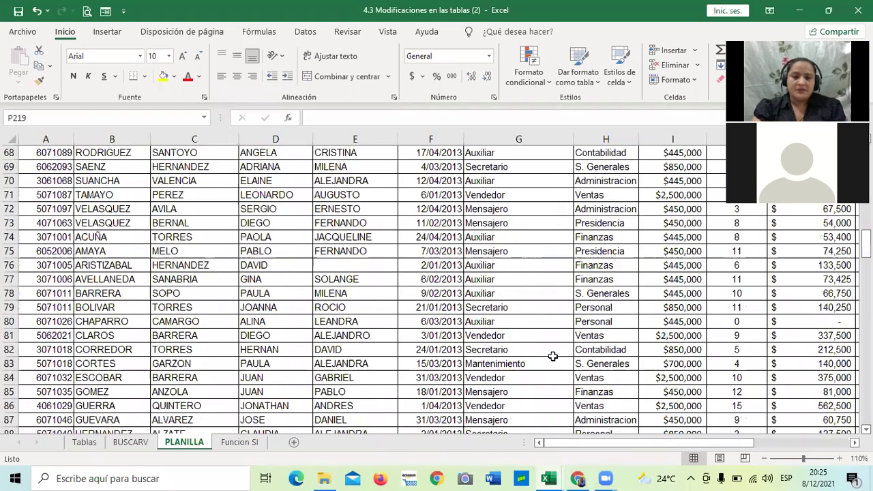
scroll(552, 353, up, 9)
scroll(551, 341, up, 13)
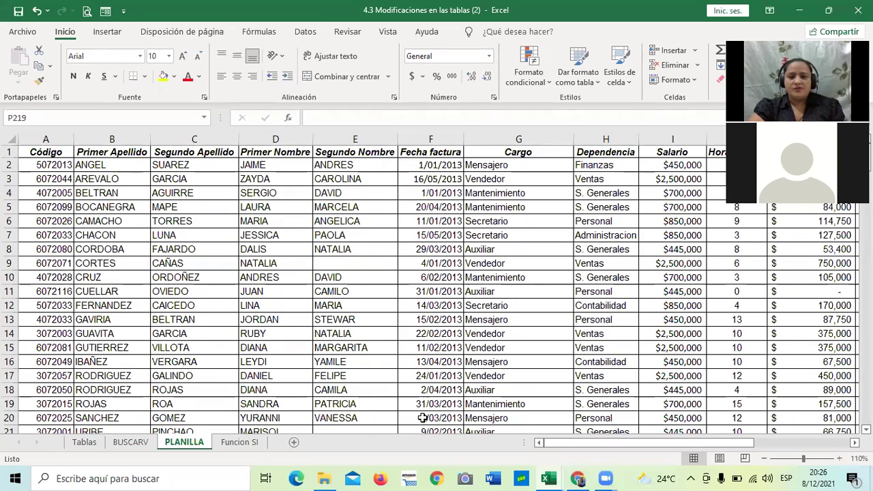
Look through the PLANILLA employee records down to the last row and back up.
drag(589, 442, 346, 289)
scroll(270, 312, down, 20)
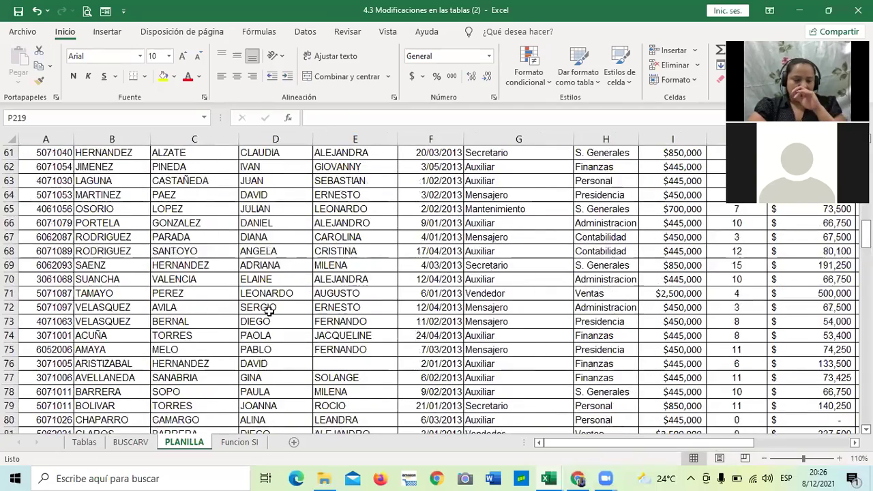
scroll(271, 312, down, 6)
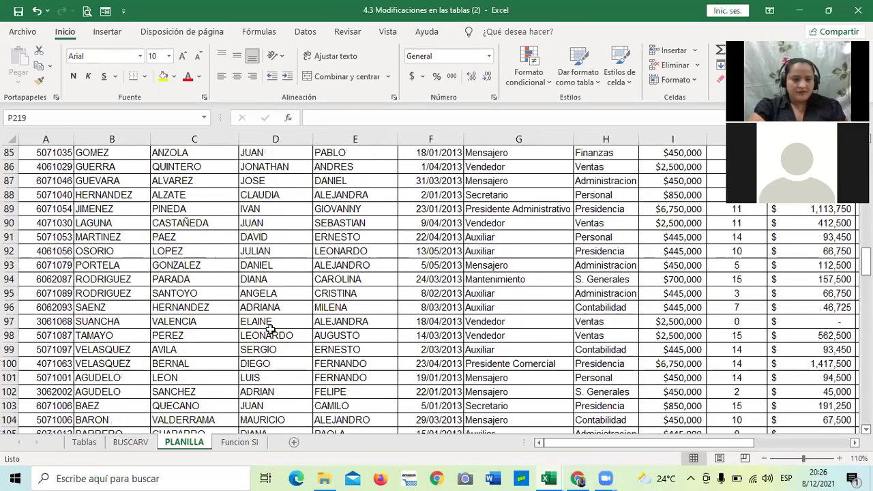
scroll(271, 330, down, 20)
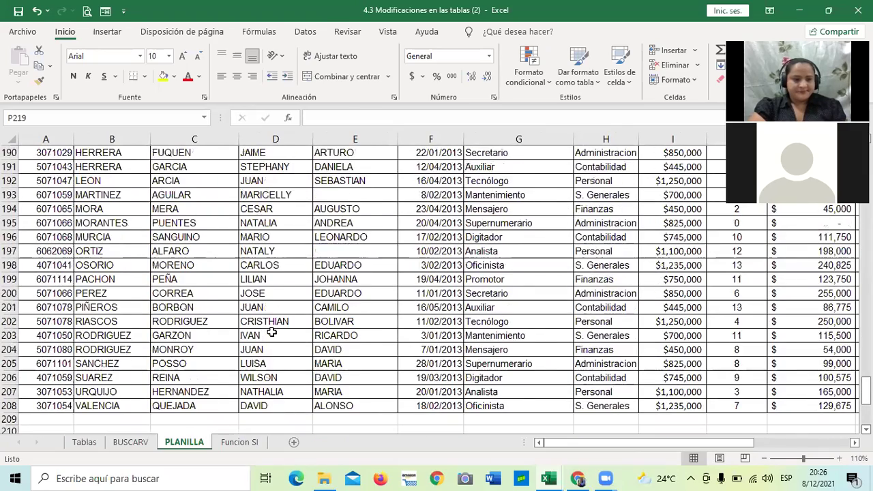
scroll(272, 332, down, 5)
scroll(270, 332, up, 4)
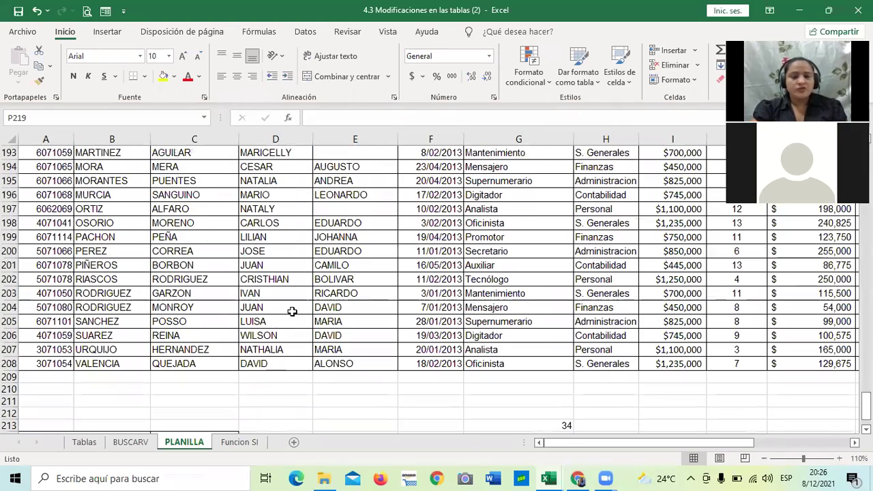
scroll(311, 276, up, 11)
scroll(311, 266, up, 20)
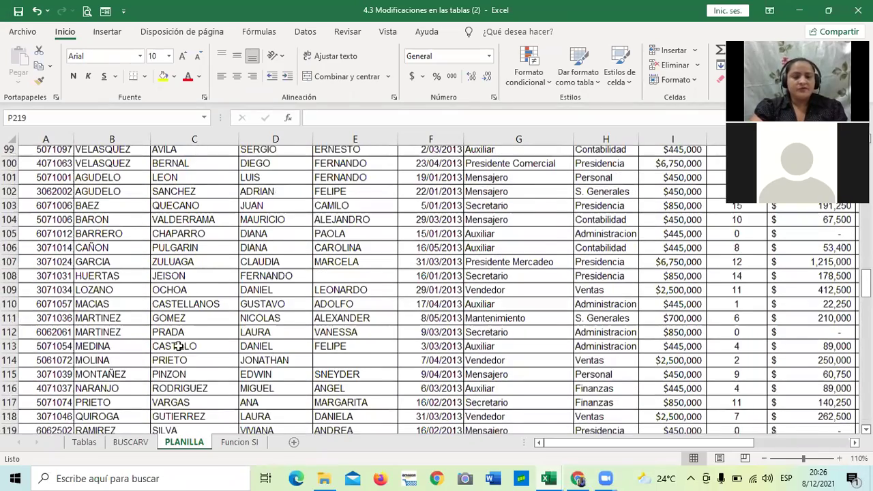
scroll(349, 309, up, 14)
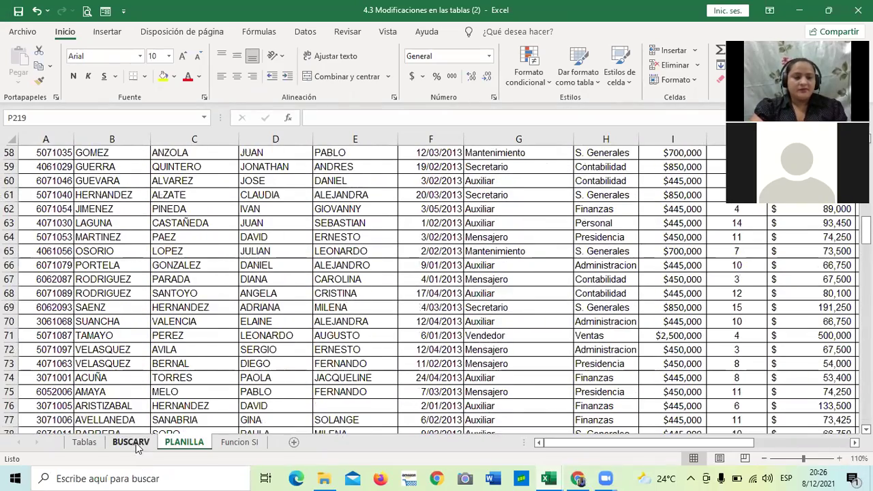
On the BUSCARV sheet, examine the vendor code in A2 and the lookup formulas in B2 and the Salario cell F2.
click(131, 442)
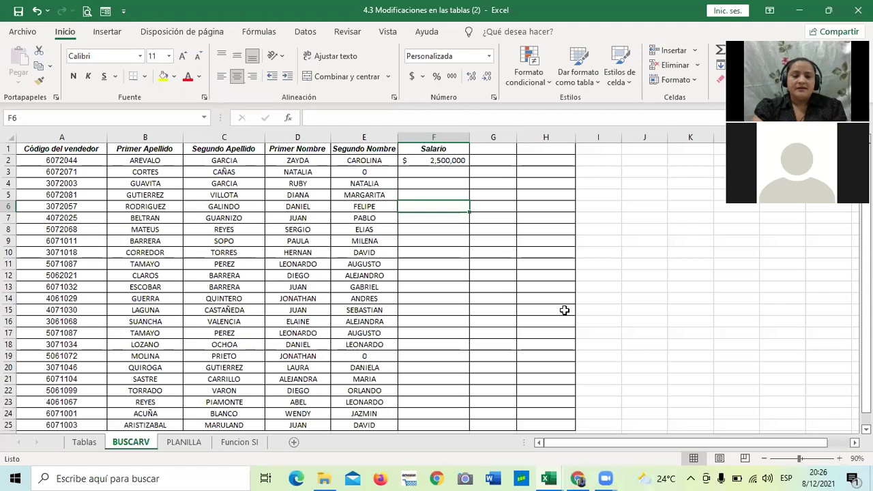
click(93, 161)
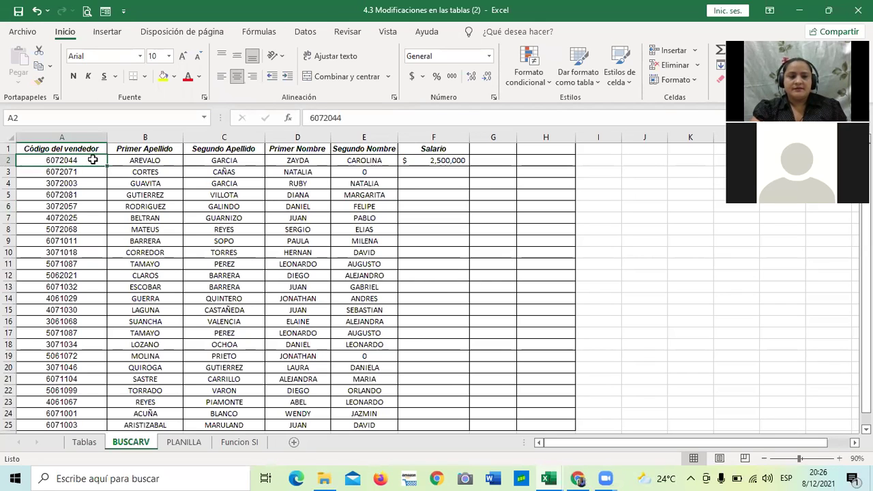
click(152, 159)
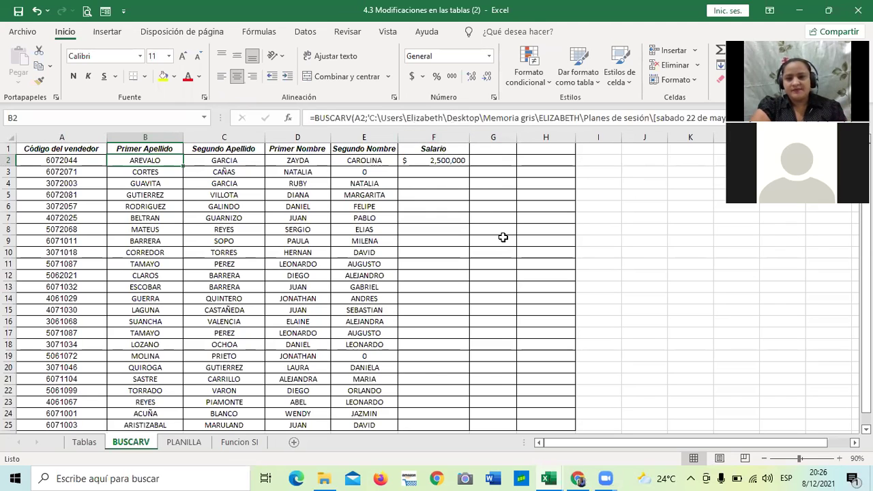
click(484, 163)
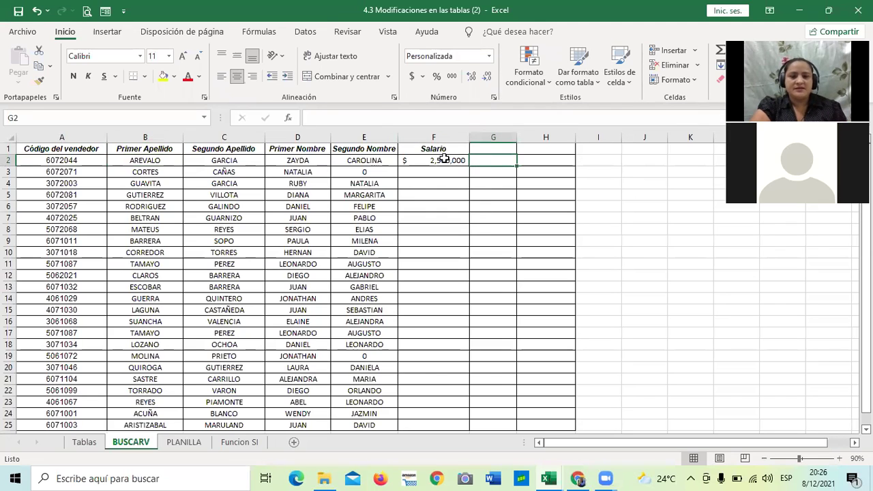
click(443, 160)
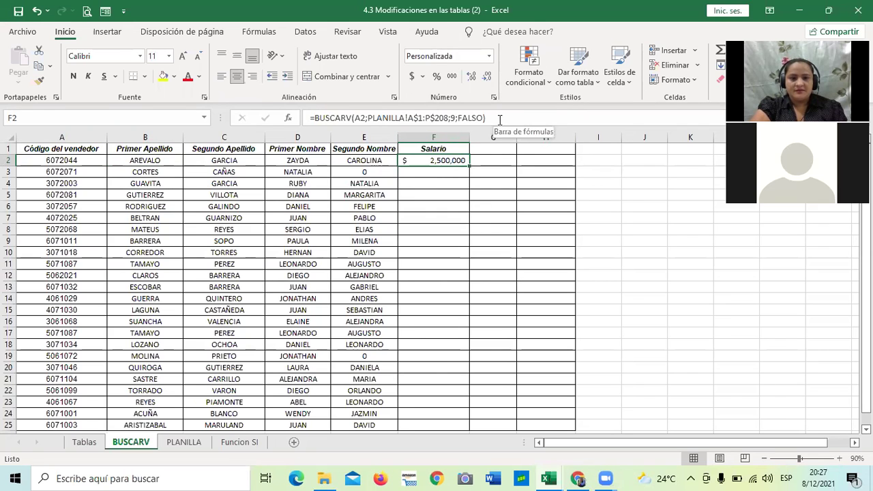
click(499, 119)
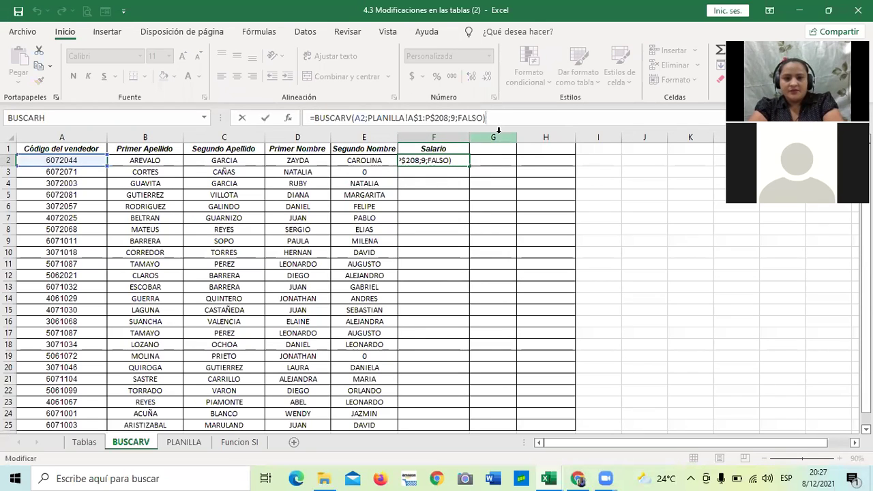
key(Return)
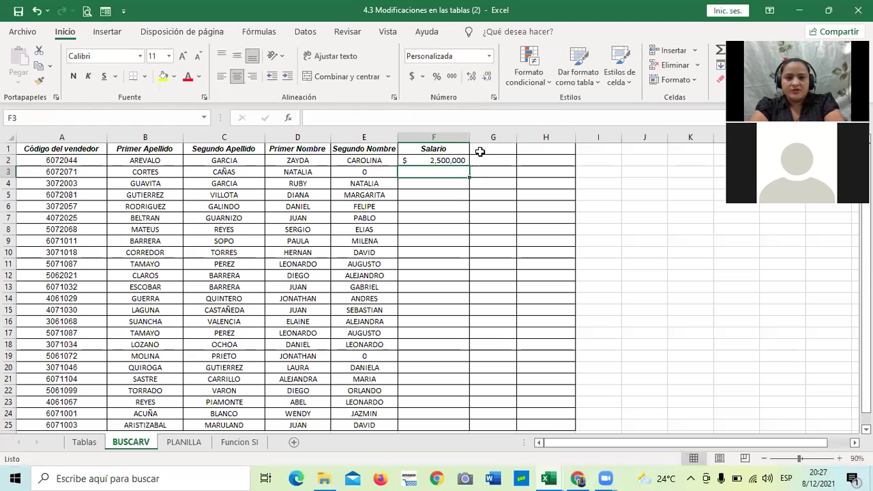
Revisit the PLANILLA sheet and look over the Funcion SI sheet's maintenance indicators and criteria tables.
click(196, 441)
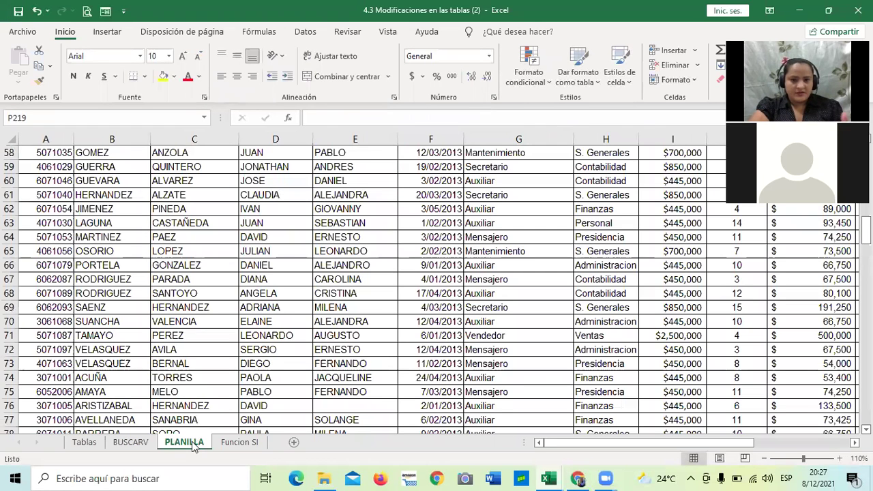
click(240, 442)
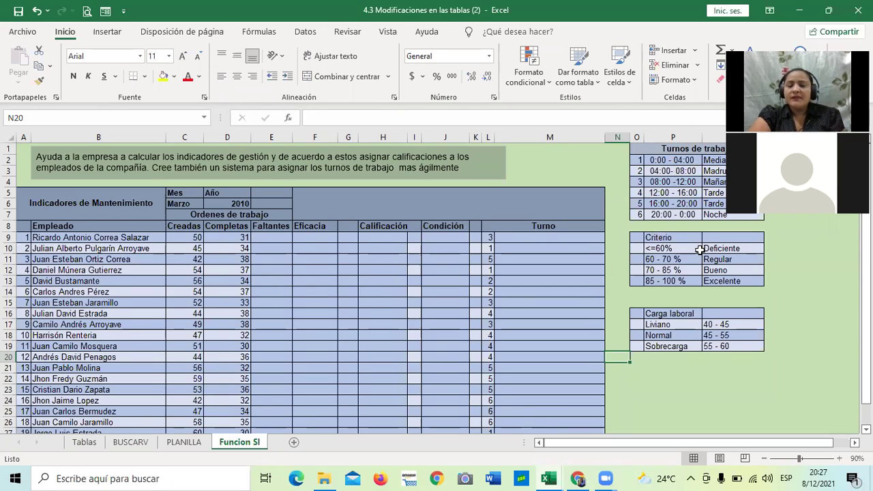
click(676, 380)
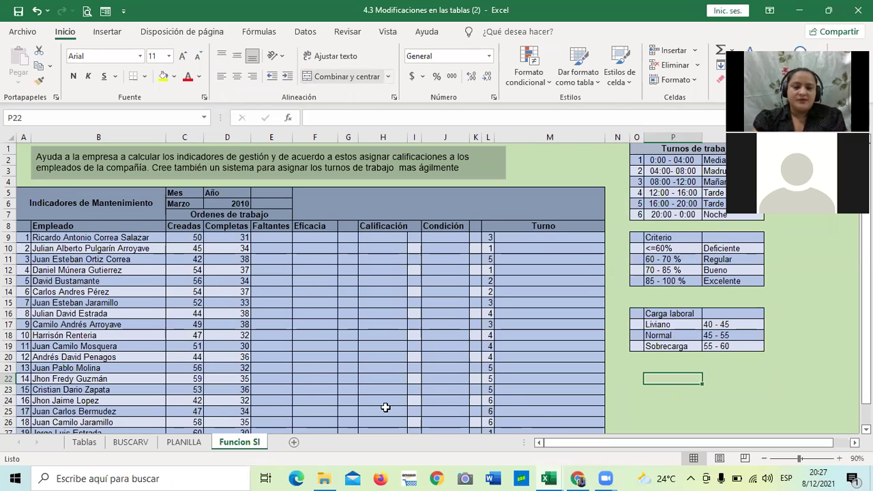
Look over the Funcion SI sheet's employee rows and the first cells under Calificación, Condición and Turno.
scroll(244, 325, down, 1)
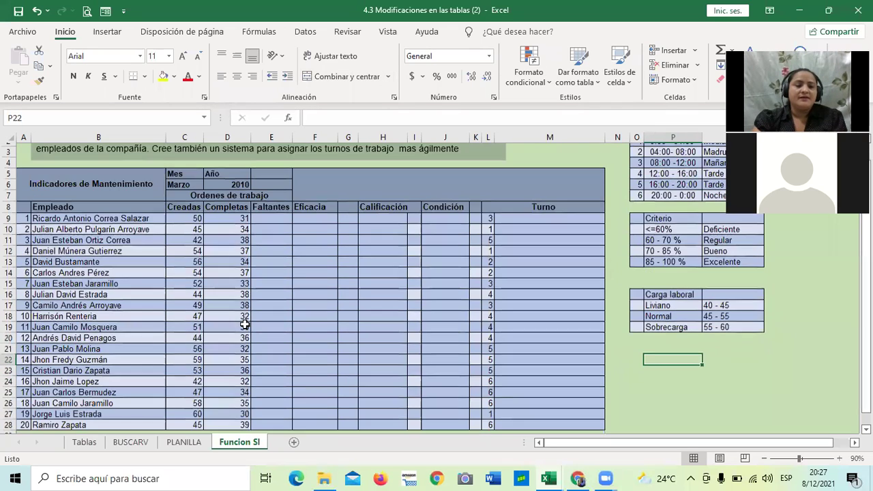
scroll(245, 325, down, 1)
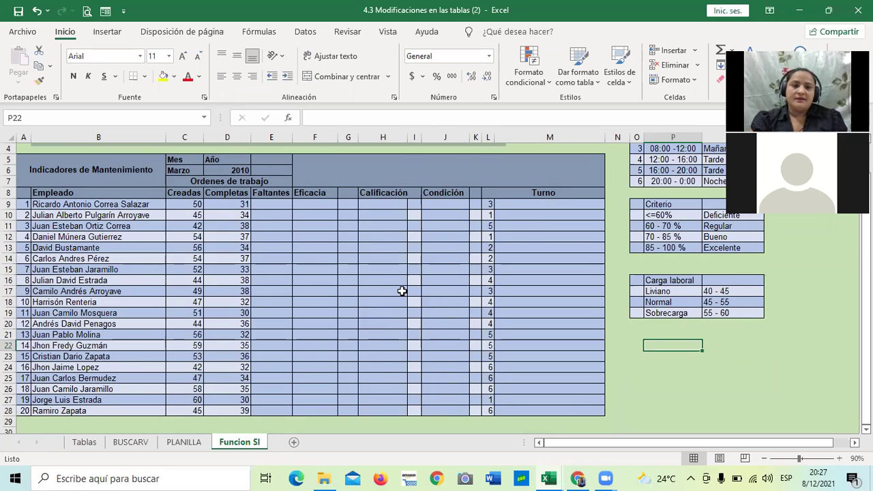
scroll(634, 181, up, 1)
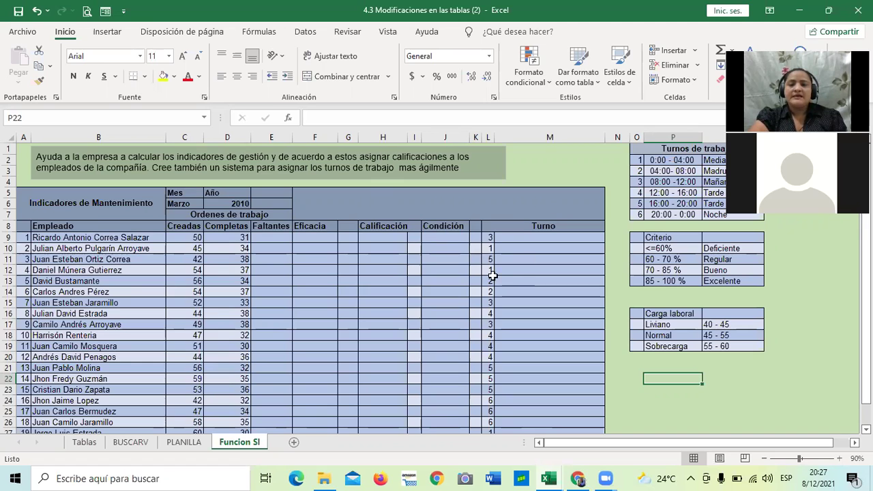
scroll(530, 326, down, 1)
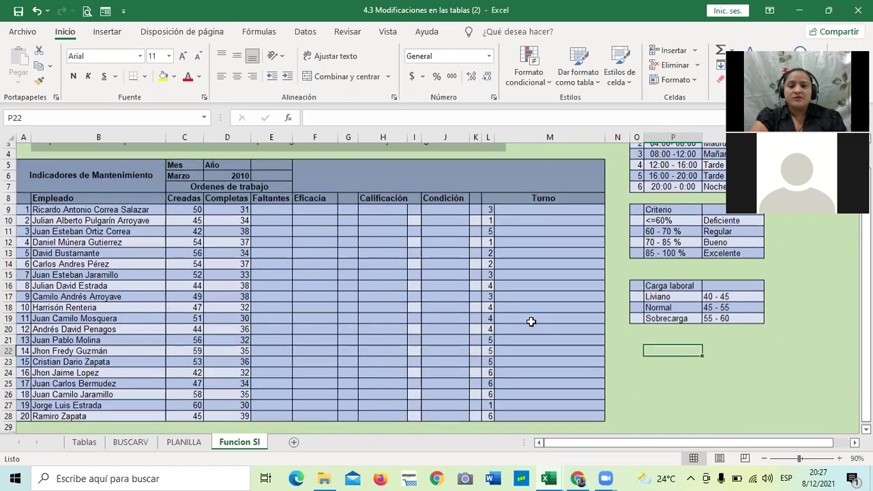
scroll(530, 321, up, 1)
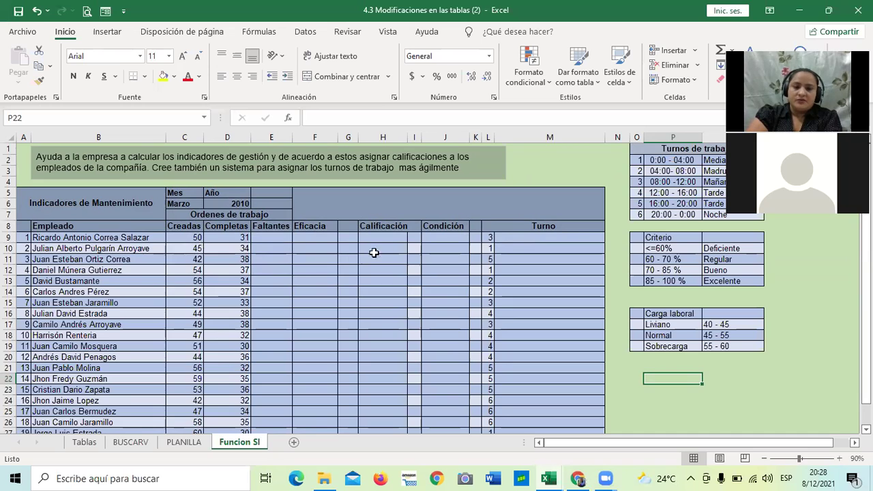
click(384, 234)
click(436, 239)
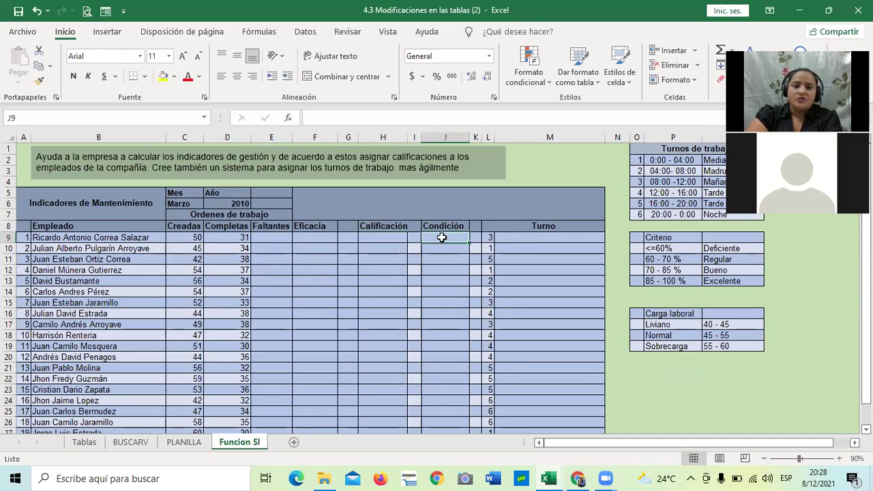
click(541, 238)
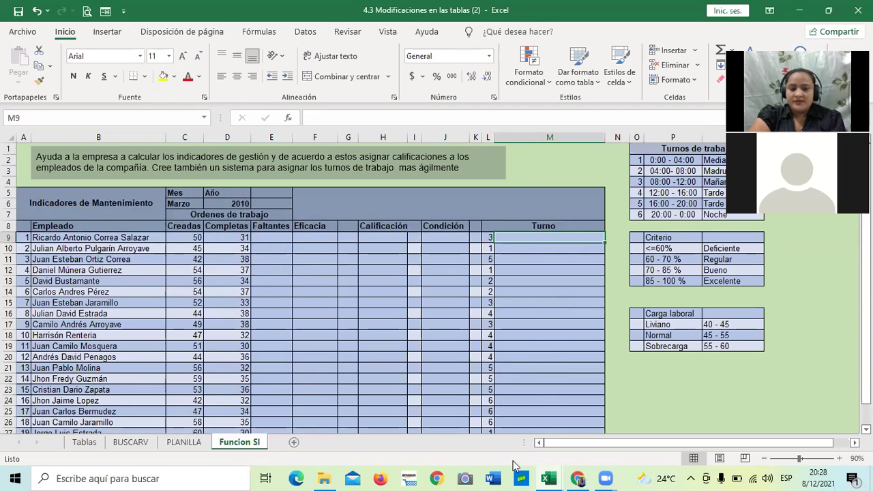
Switch to the Buscar V workbook and look across the customer records on the Base de Datos sheet.
click(550, 477)
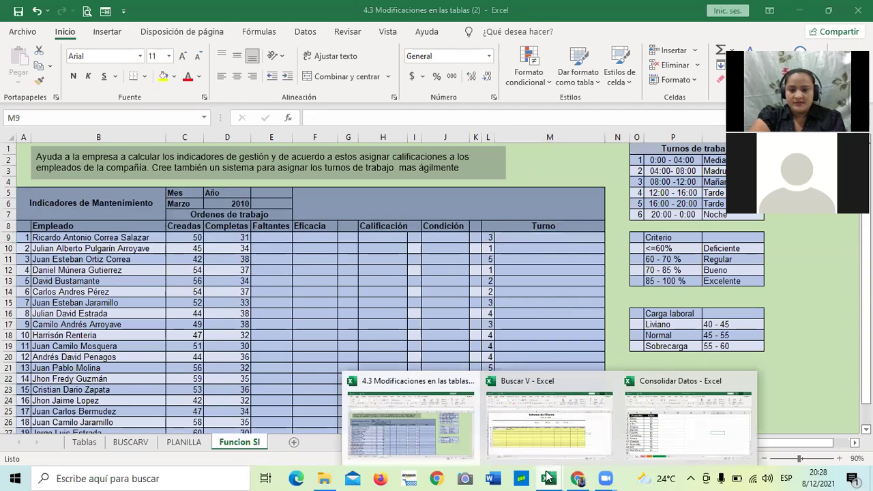
click(528, 423)
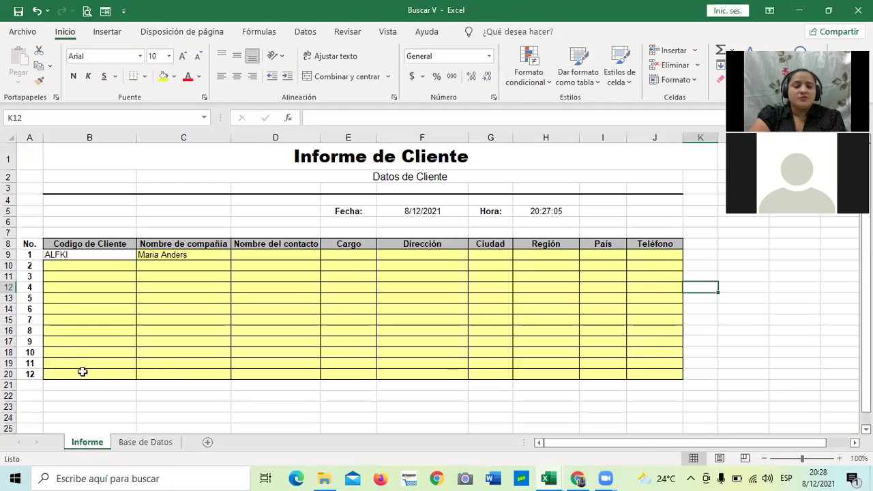
click(138, 448)
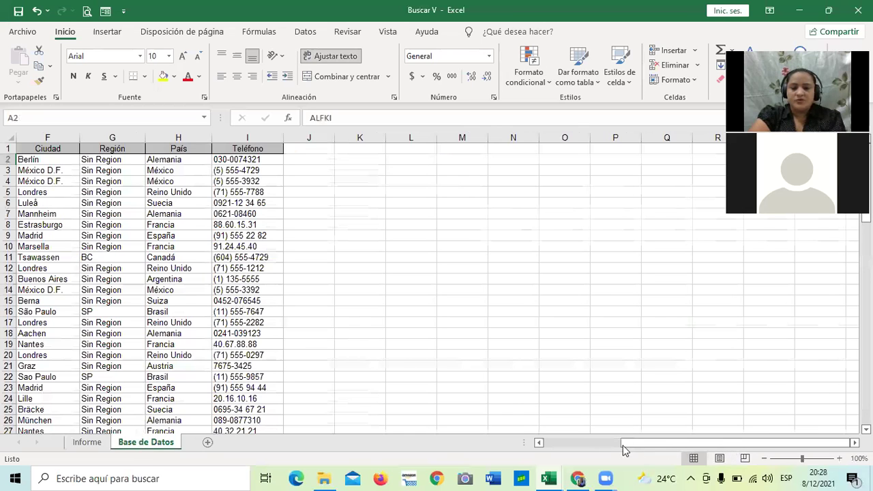
scroll(468, 357, left, 3)
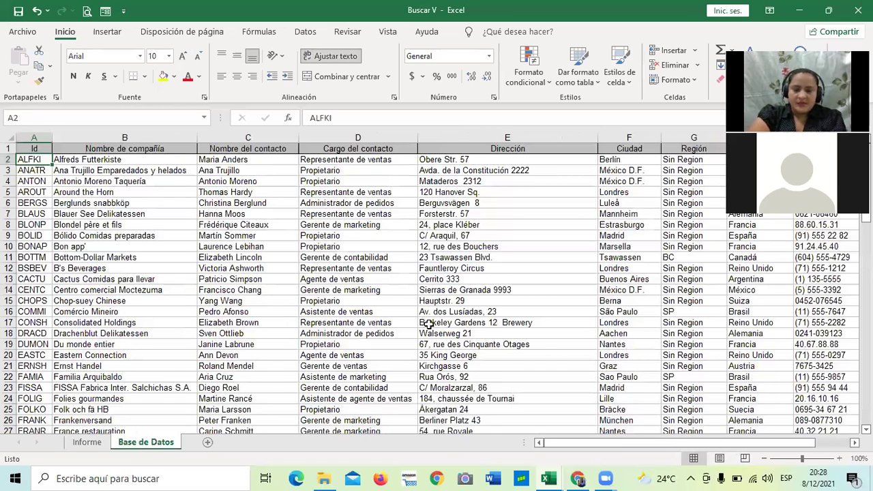
Return to the Informe sheet and examine the BUSCARV formula in C9 and the neighbouring contact-name cell D9.
click(86, 443)
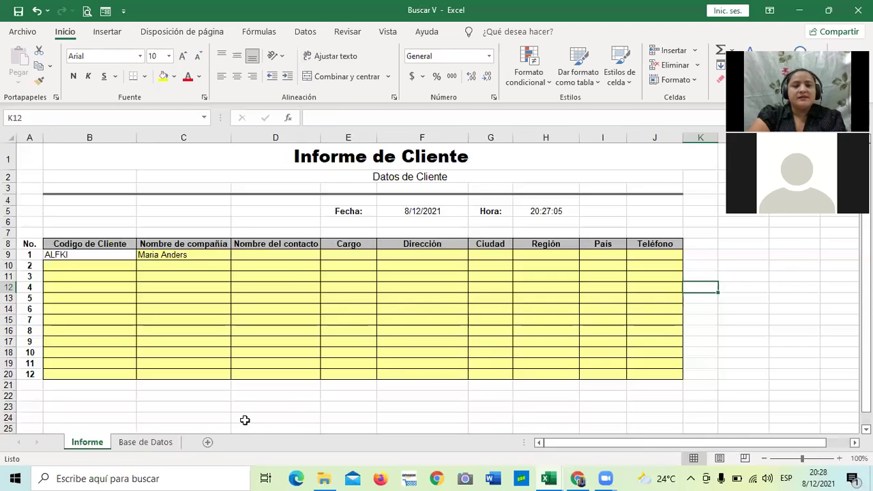
click(193, 262)
click(196, 256)
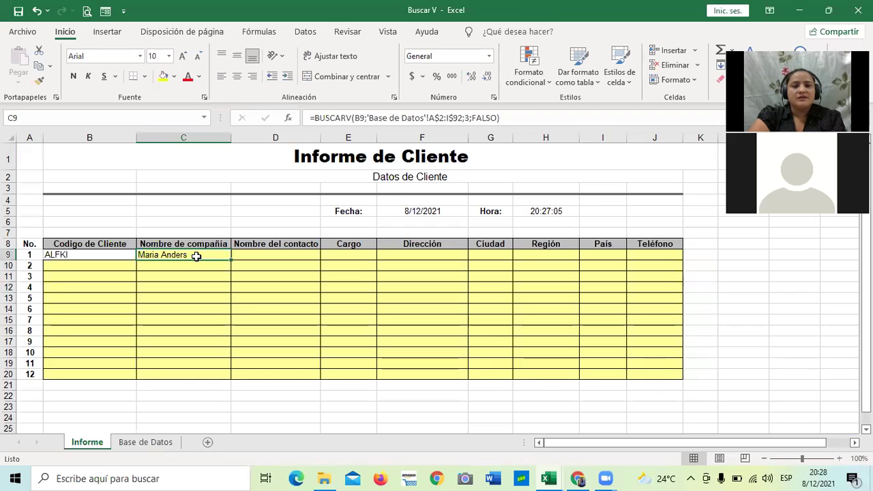
click(265, 252)
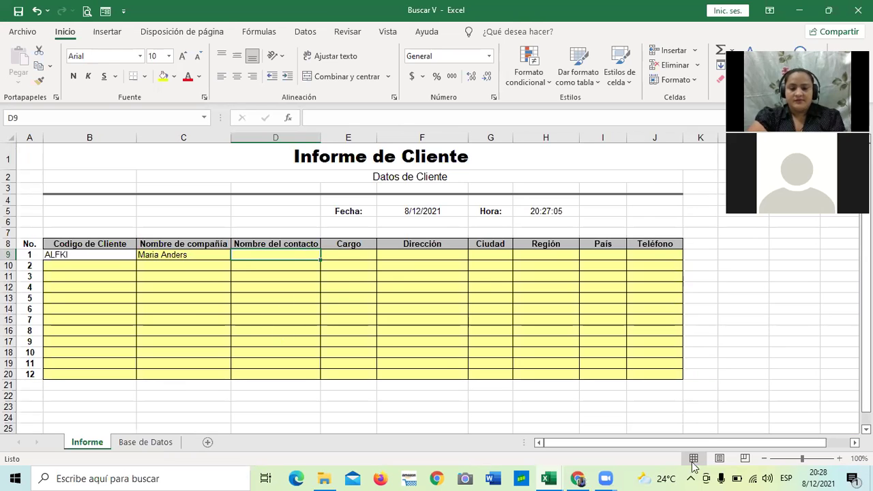
Switch to the Consolidar Datos workbook and open the Consolidate tool with cell D3 of the Enero sheet selected.
mouse_move(564, 476)
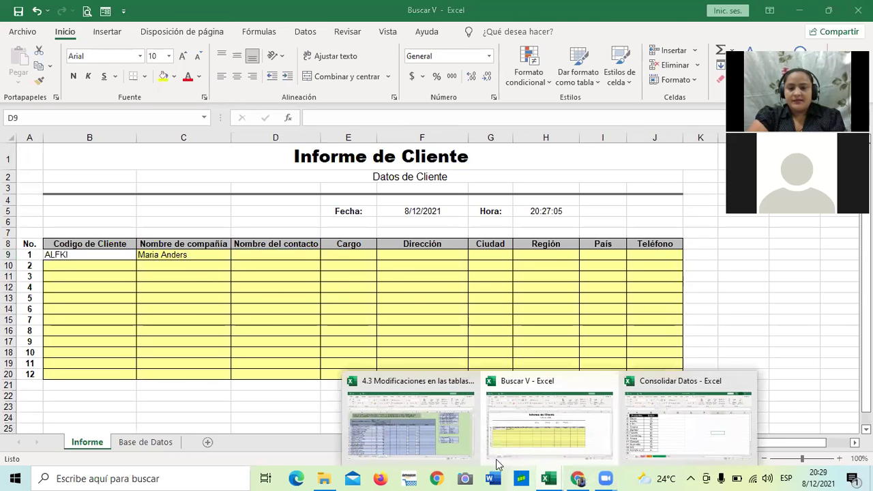
click(680, 427)
click(353, 307)
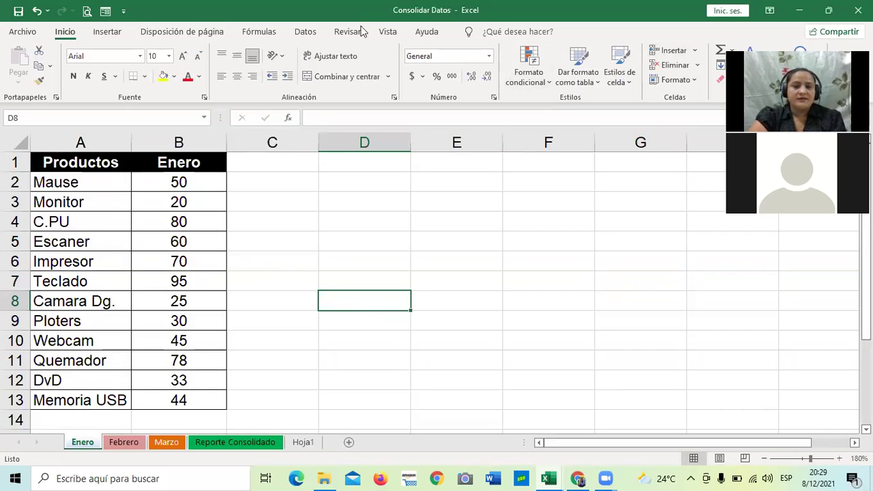
click(331, 193)
click(306, 31)
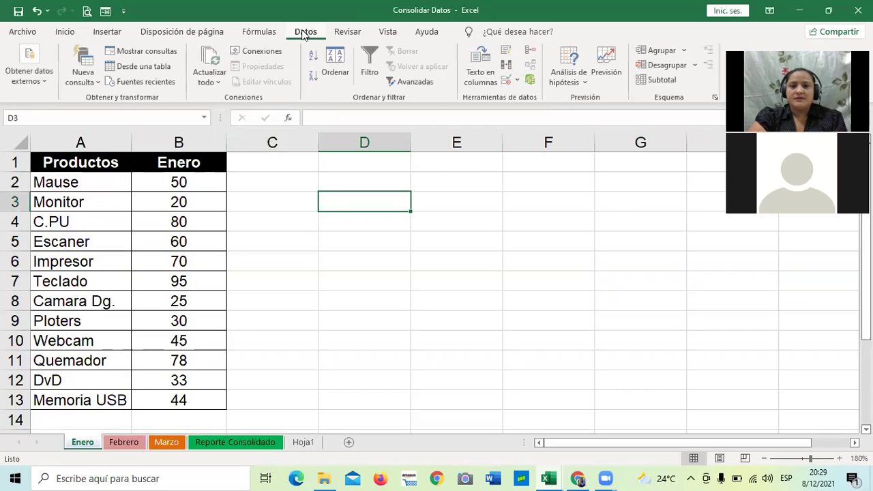
click(530, 53)
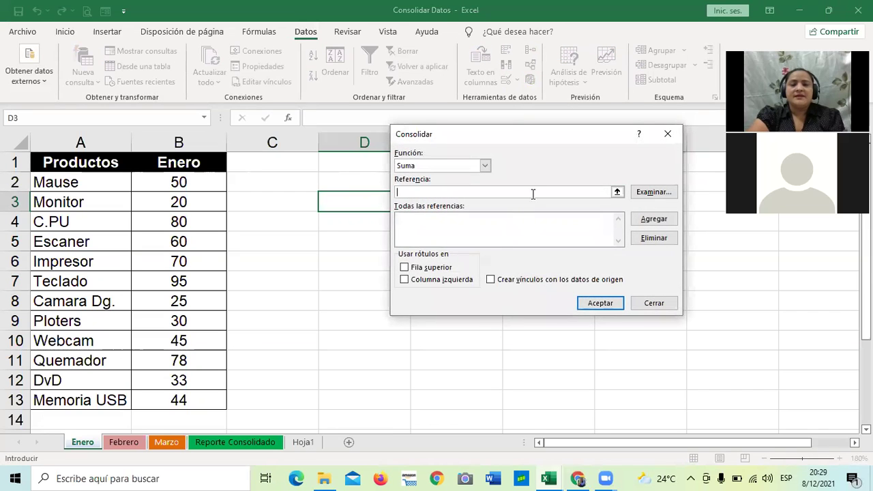
View the list of functions offered for consolidating data, keeping Suma, and close the tool without consolidating.
drag(521, 136, 506, 136)
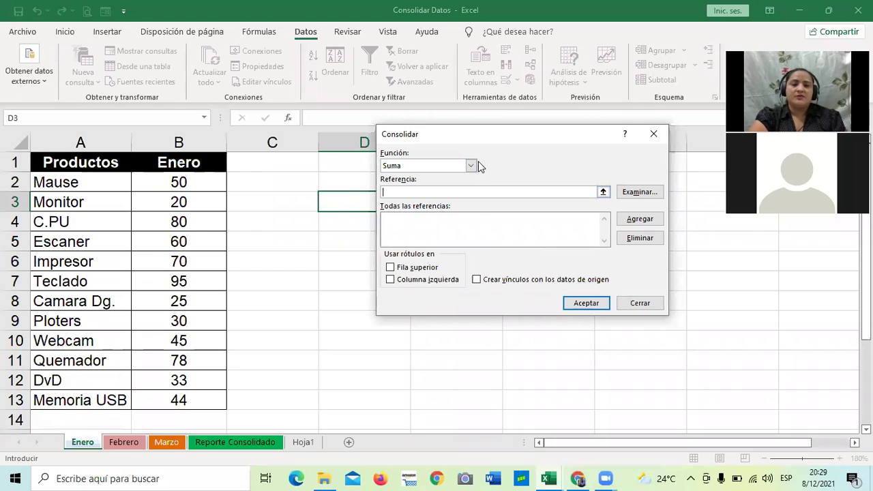
click(470, 165)
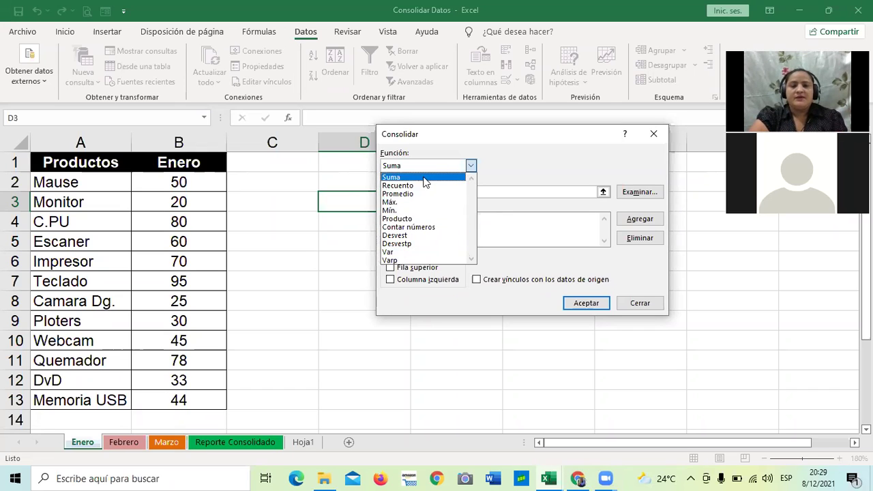
click(472, 165)
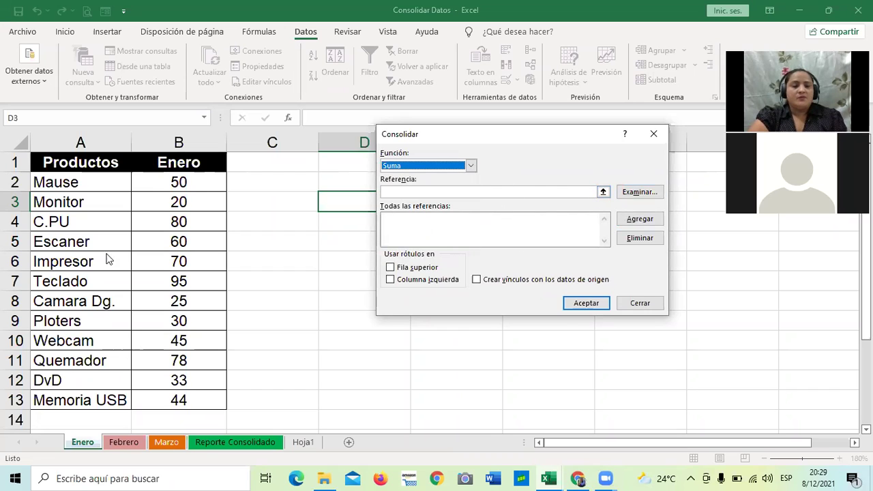
click(640, 303)
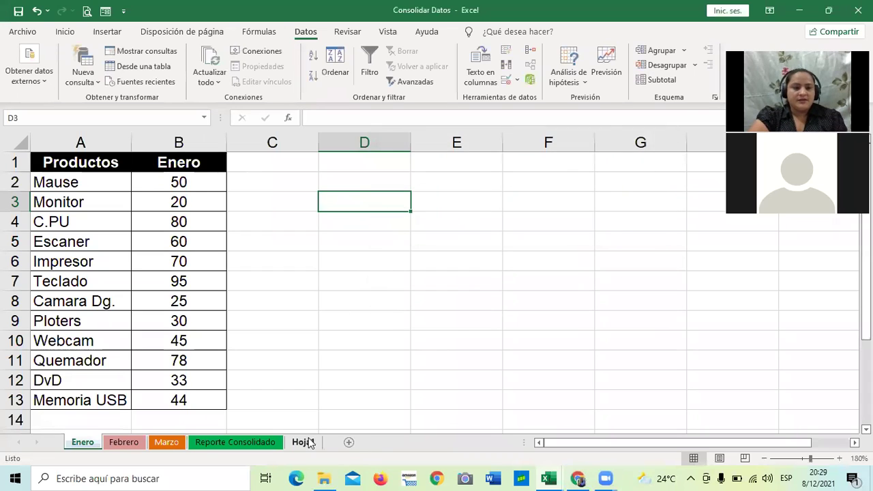
View the Febrero and Marzo sheets and examine the first Cantidades value in D4 of the Reporte Consolidado sheet.
click(123, 442)
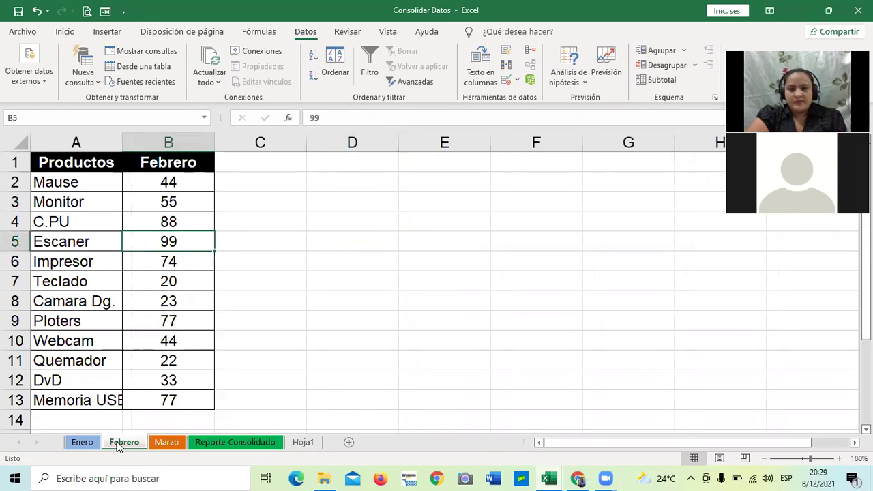
click(168, 442)
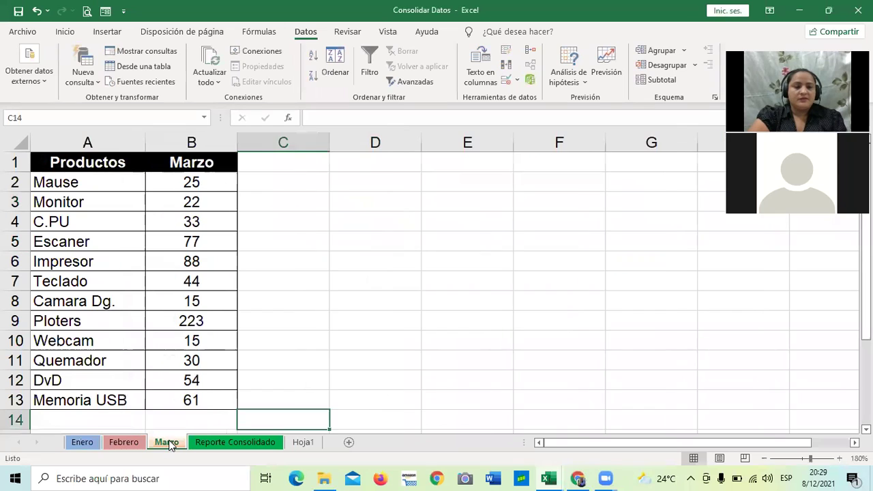
click(234, 442)
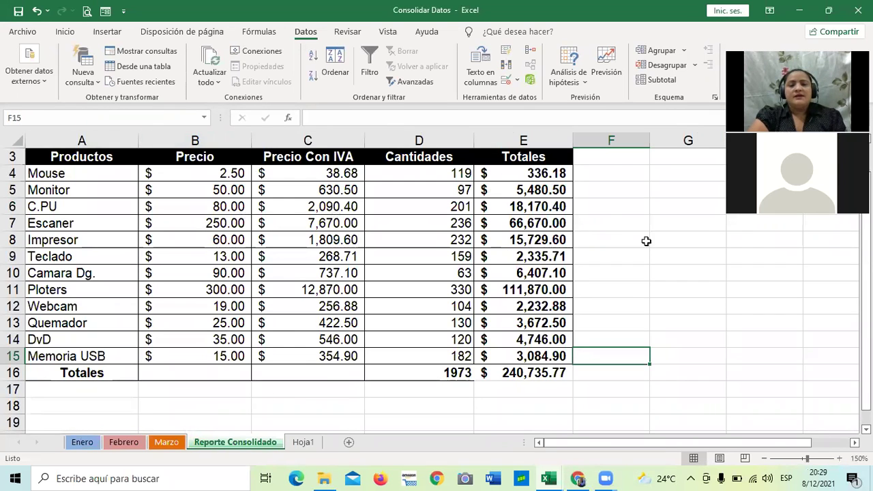
click(432, 175)
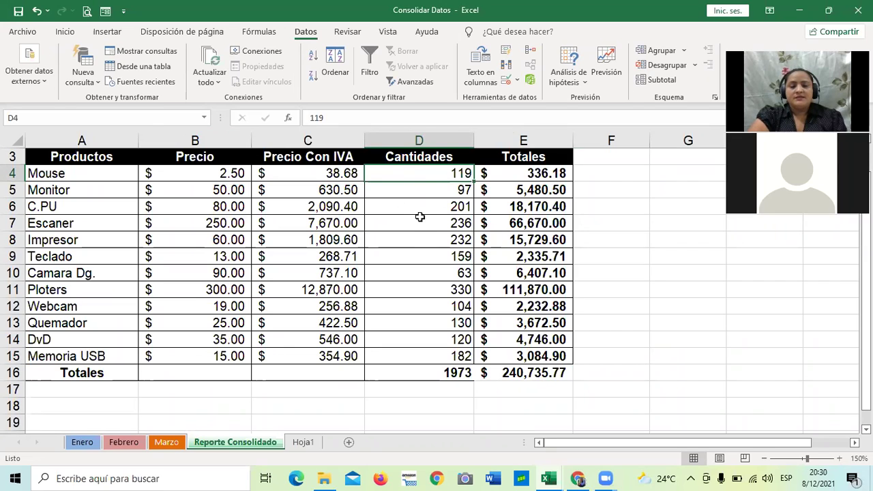
Go through the Enero, Febrero, Marzo and Reporte Consolidado sheets again and open the blank Hoja1 sheet.
click(82, 442)
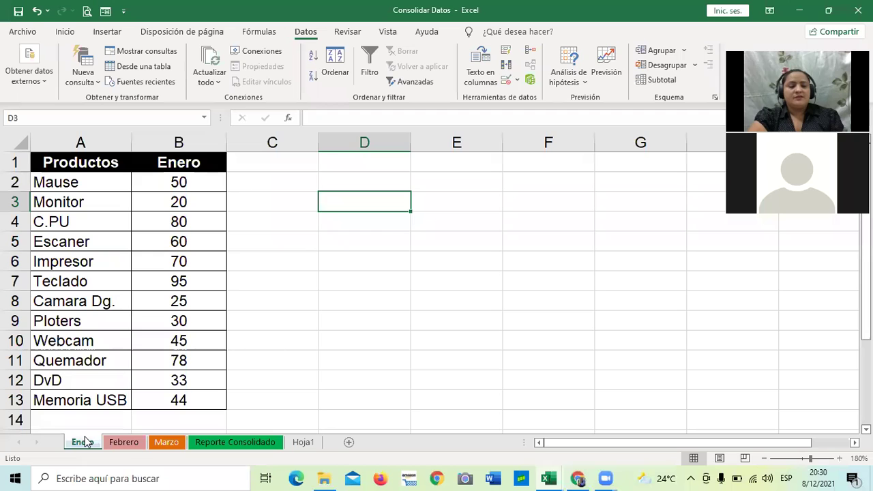
click(124, 442)
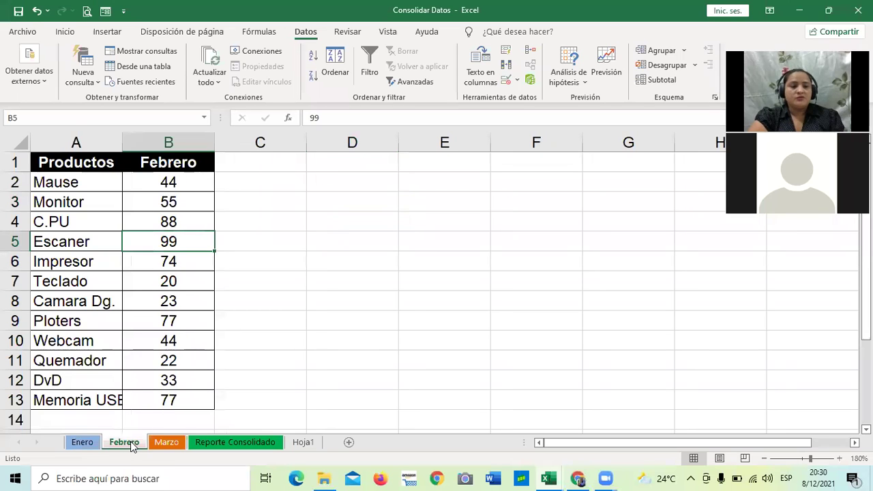
click(163, 443)
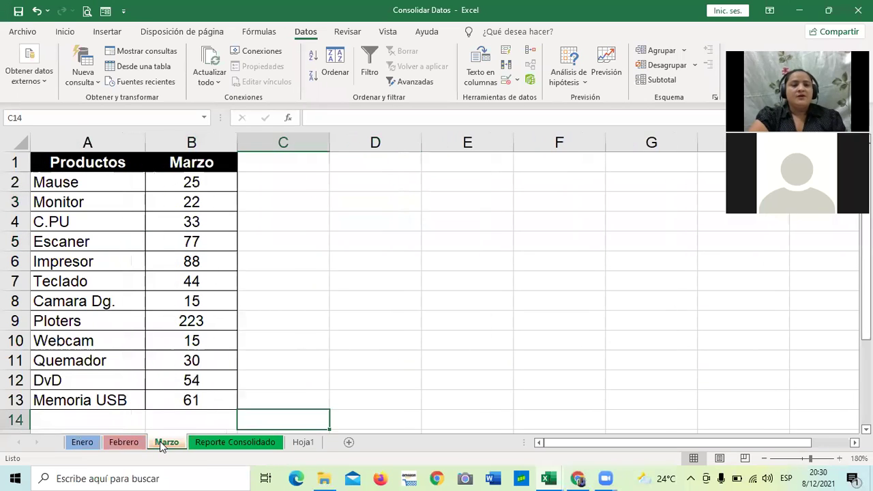
click(219, 443)
click(303, 443)
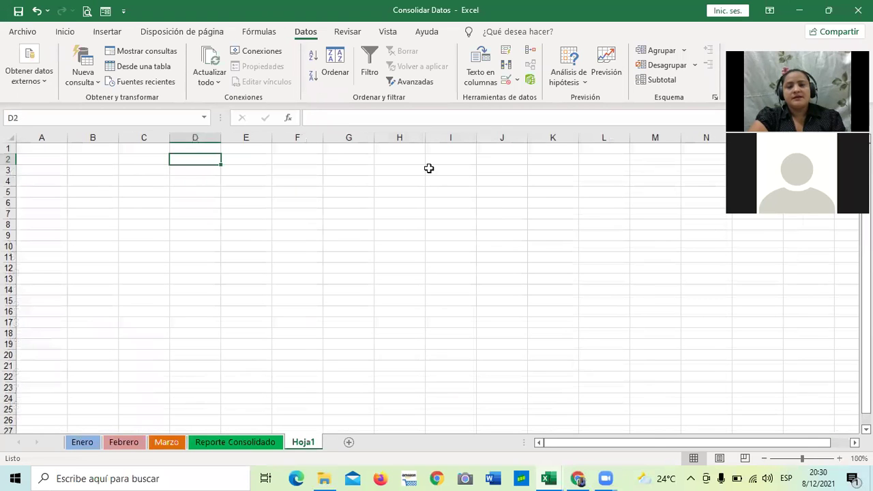
click(302, 269)
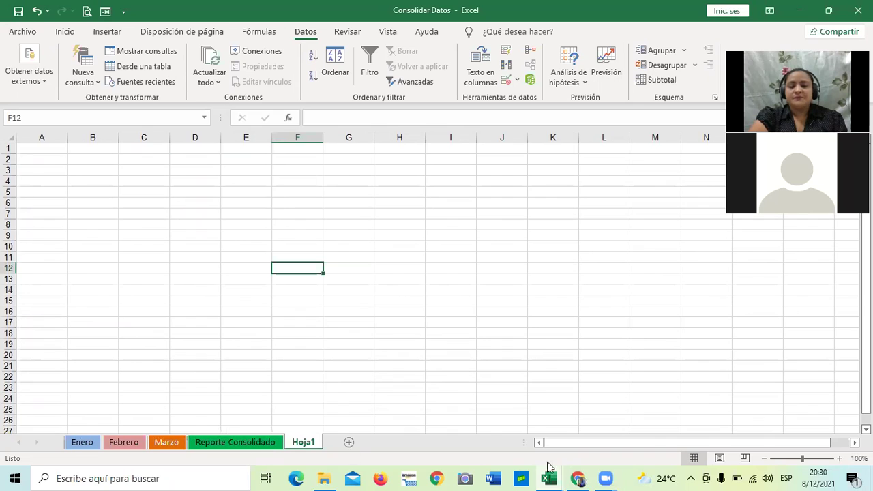
click(590, 238)
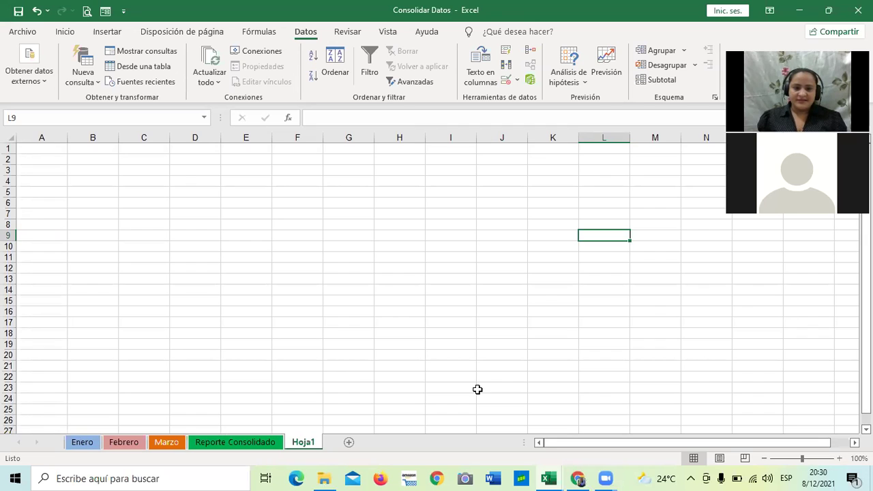
click(184, 204)
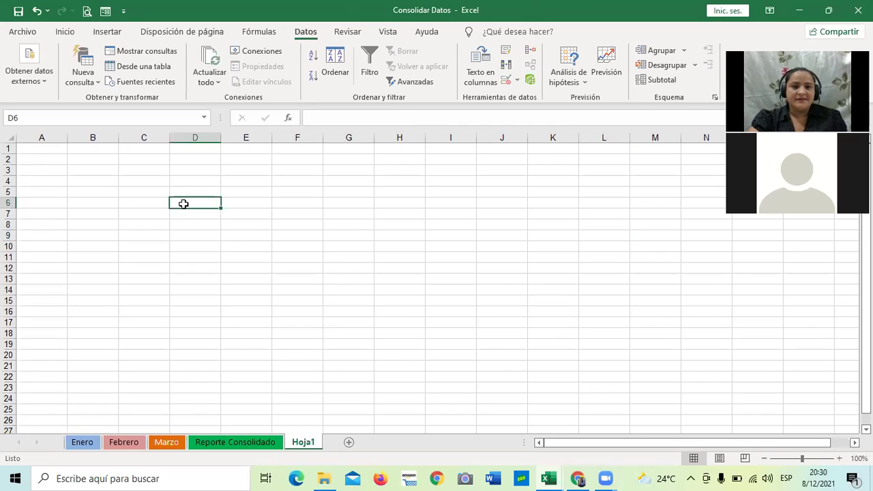
click(558, 258)
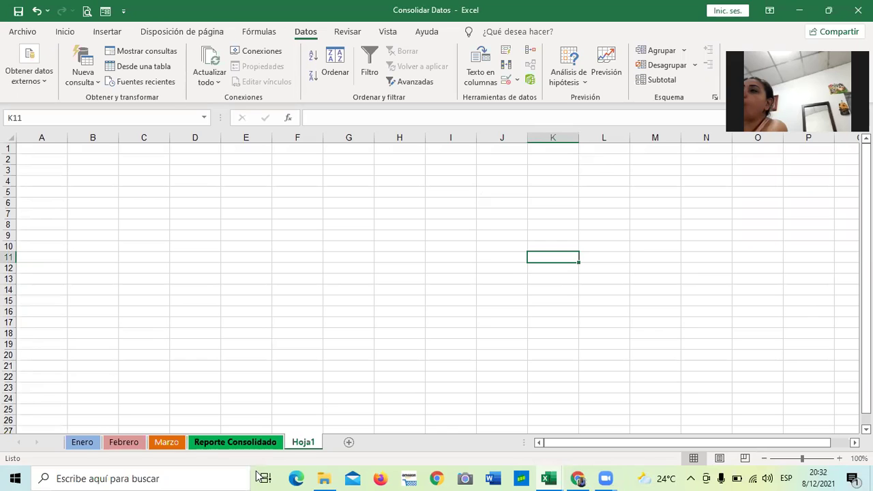
View the Funcion SI sheet of the 4.3 Modificaciones en las tablas workbook and return to the Consolidar Datos workbook.
click(549, 478)
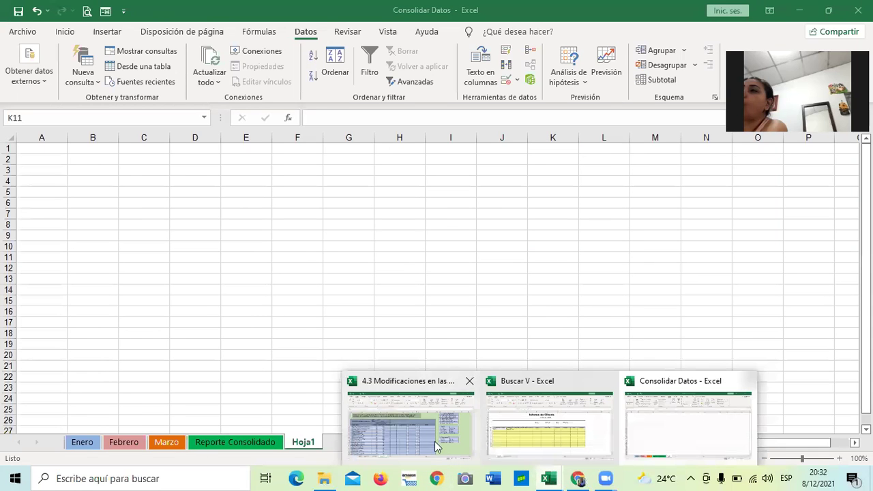
click(434, 441)
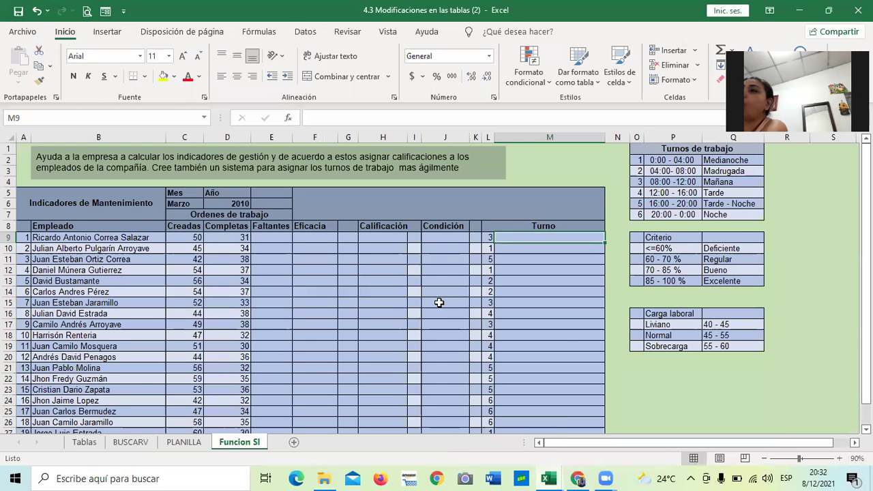
click(550, 478)
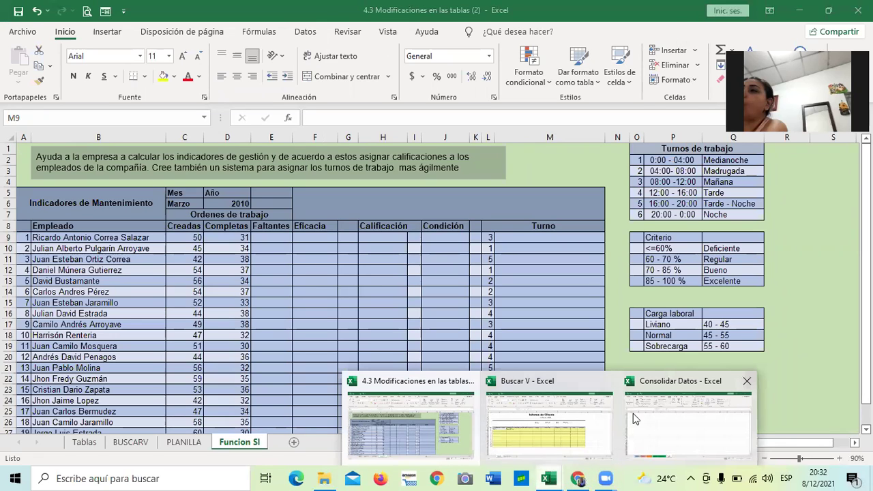
click(652, 431)
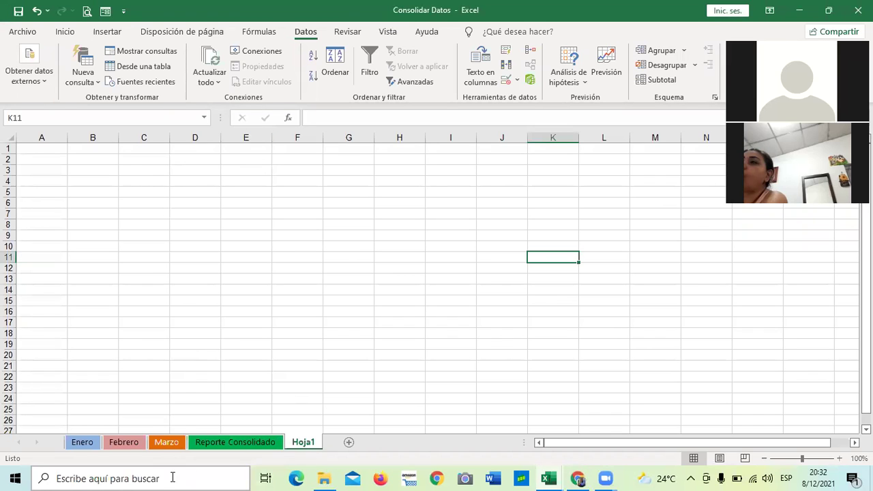
Copy the product names in A2:A12 of the Enero sheet and paste them into Hoja1 starting at A1.
click(82, 443)
drag(96, 181, 83, 374)
right_click(93, 221)
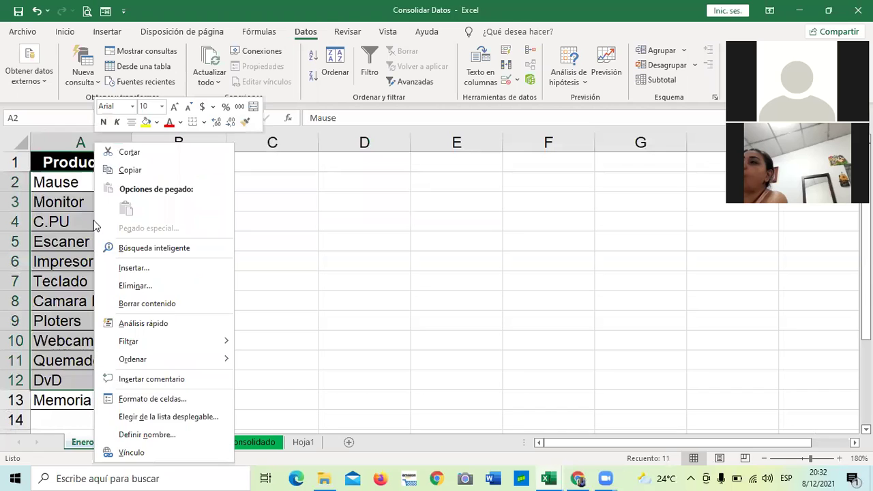
click(136, 176)
click(318, 443)
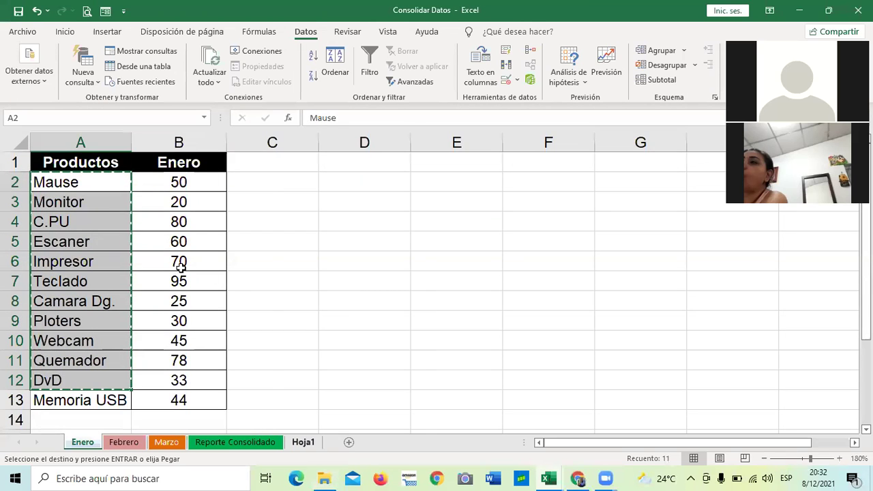
click(56, 149)
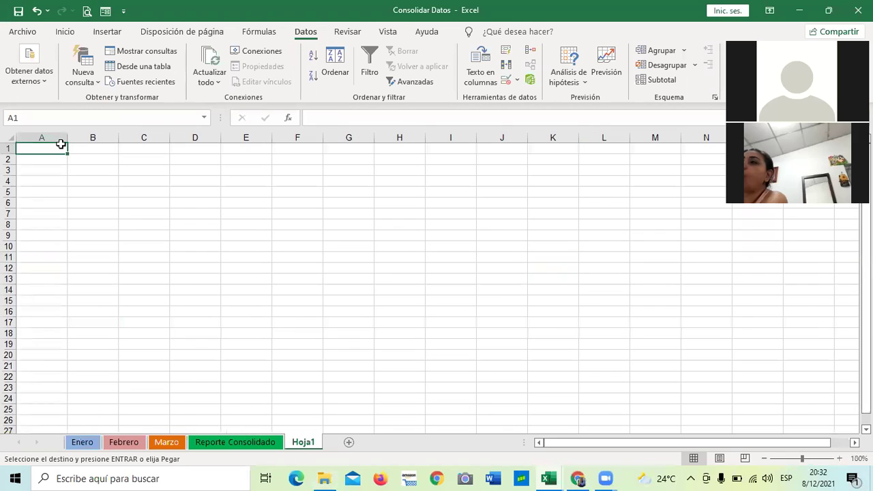
key(ctrl+v)
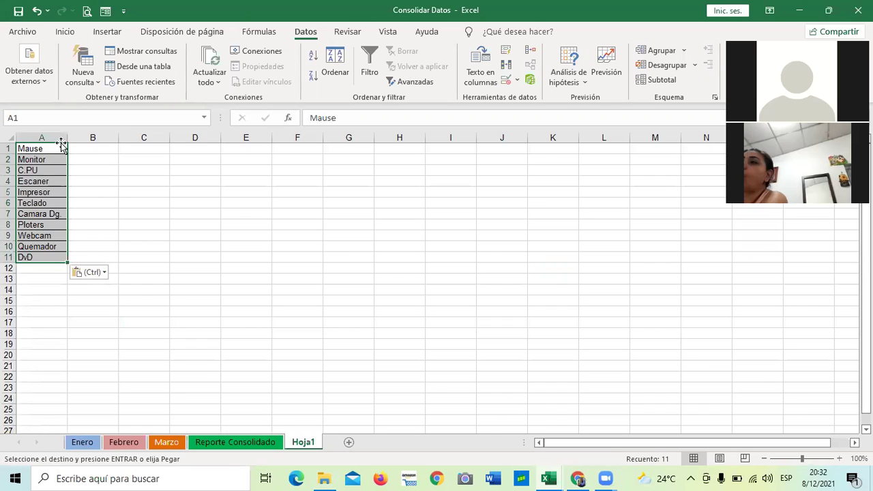
Widen column A of Hoja1 and increase the font size of the pasted product names to 12.
drag(66, 137, 75, 250)
click(176, 250)
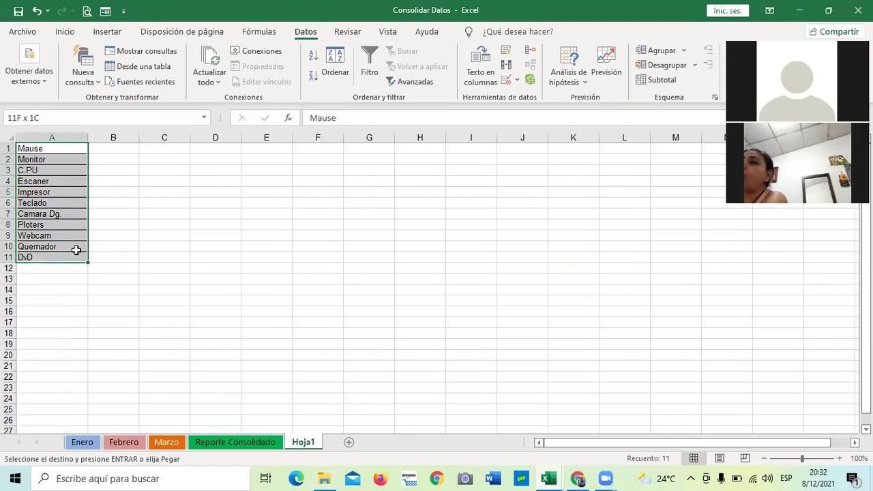
click(65, 32)
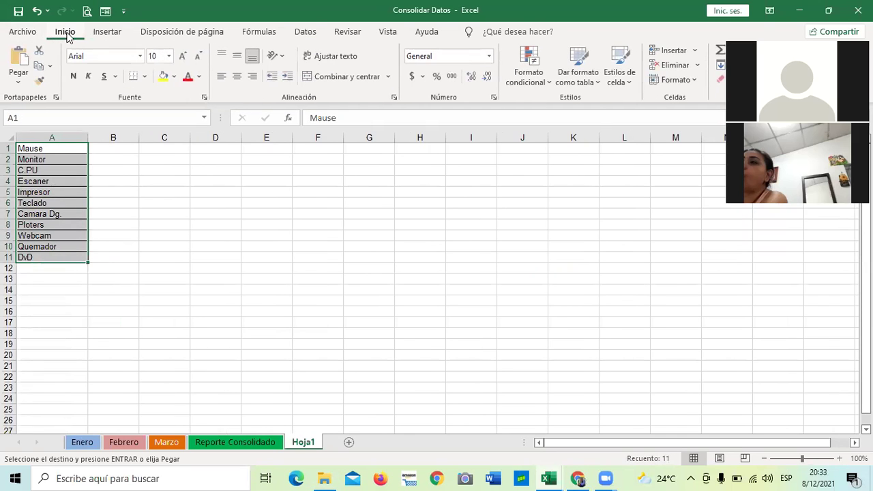
click(183, 57)
click(183, 57)
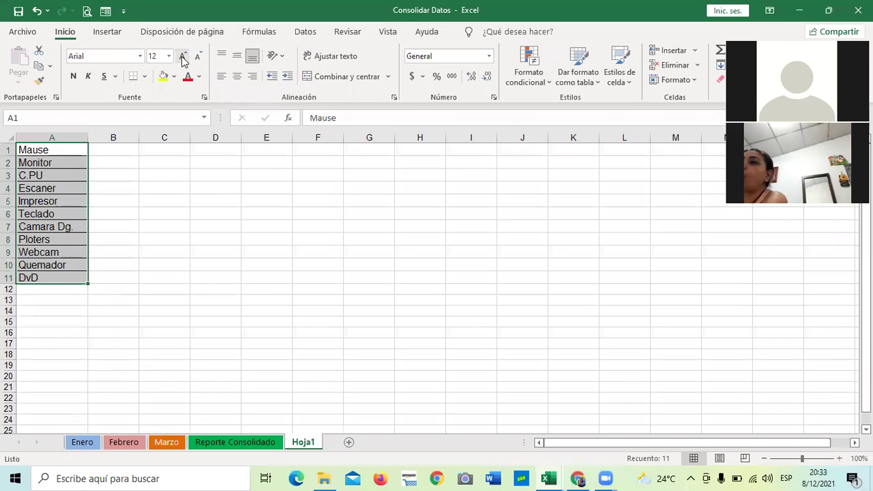
click(163, 310)
Apply all borders to the empty cells B1:B11 beside the product names.
drag(102, 150, 130, 276)
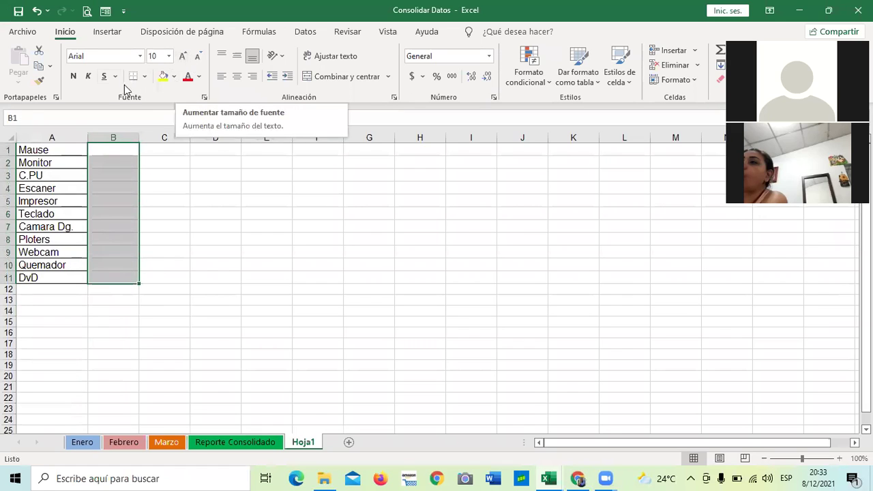
click(144, 76)
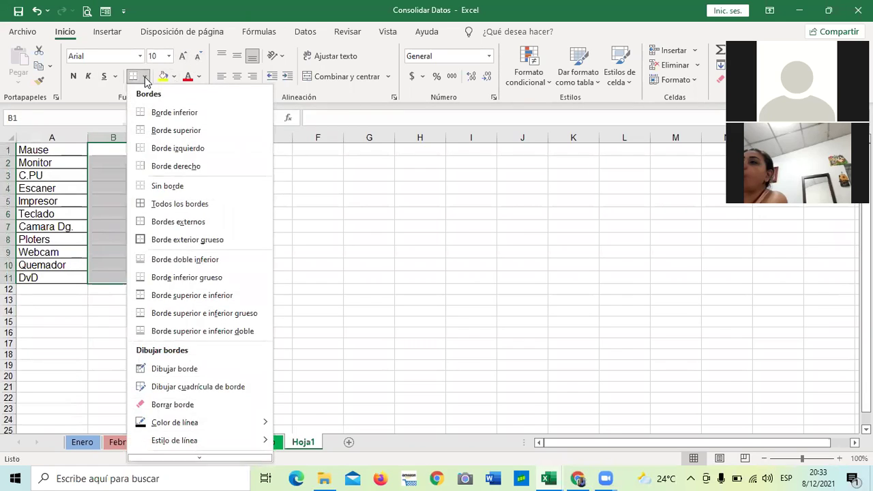
click(172, 208)
click(366, 234)
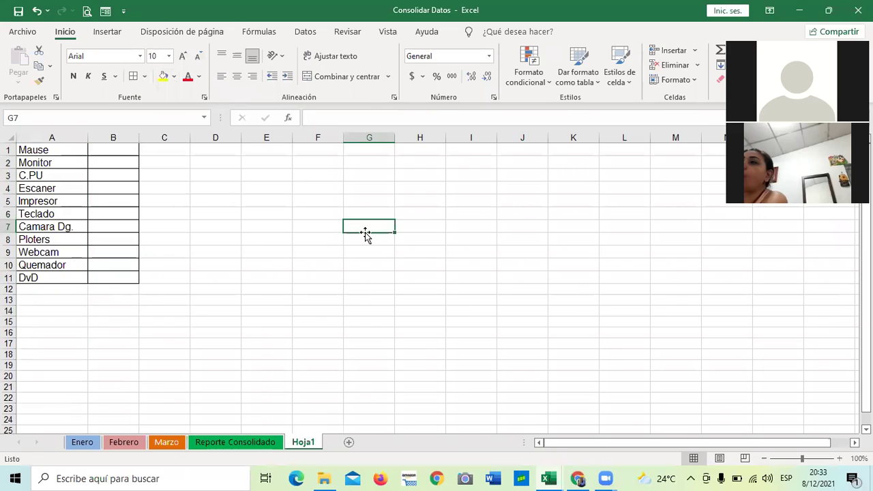
click(218, 321)
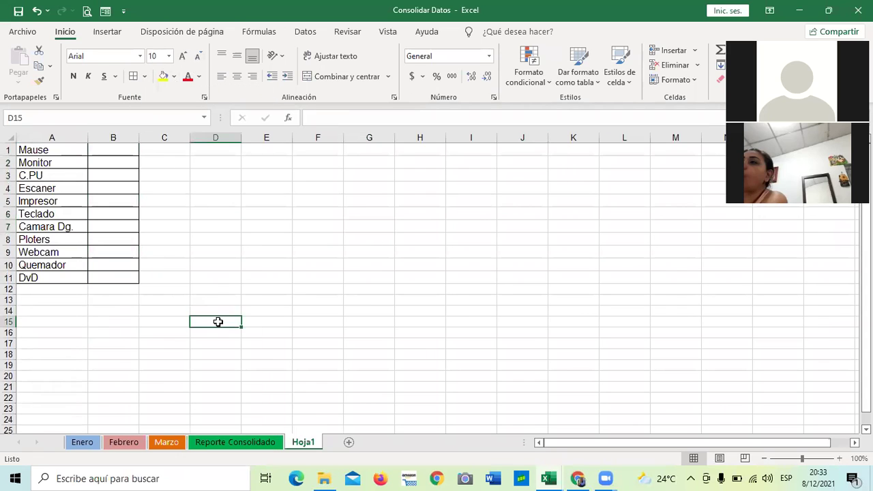
click(112, 150)
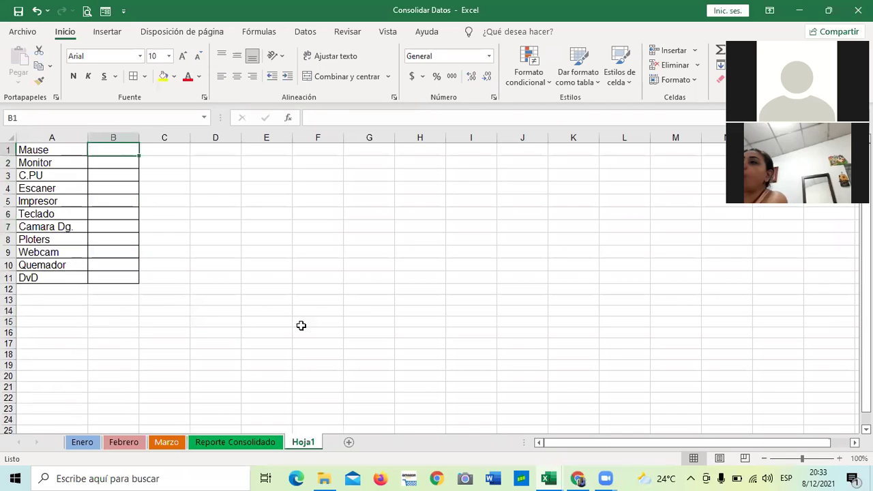
click(365, 273)
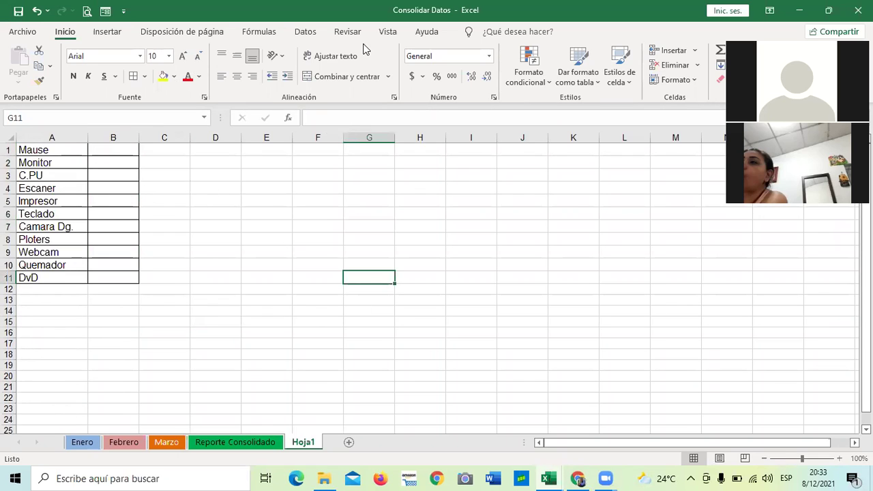
click(113, 149)
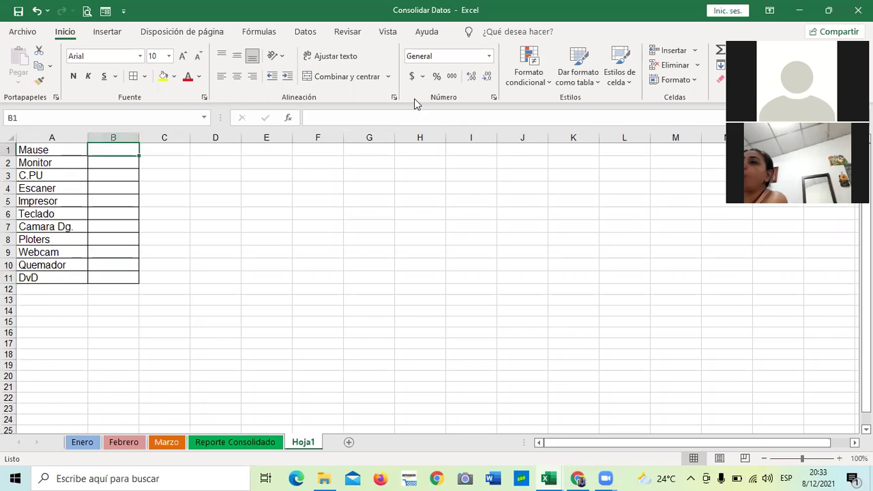
Open the Consolidate tool with cells K11:K12 of Hoja1 selected and set its function to Suma.
click(572, 282)
click(306, 31)
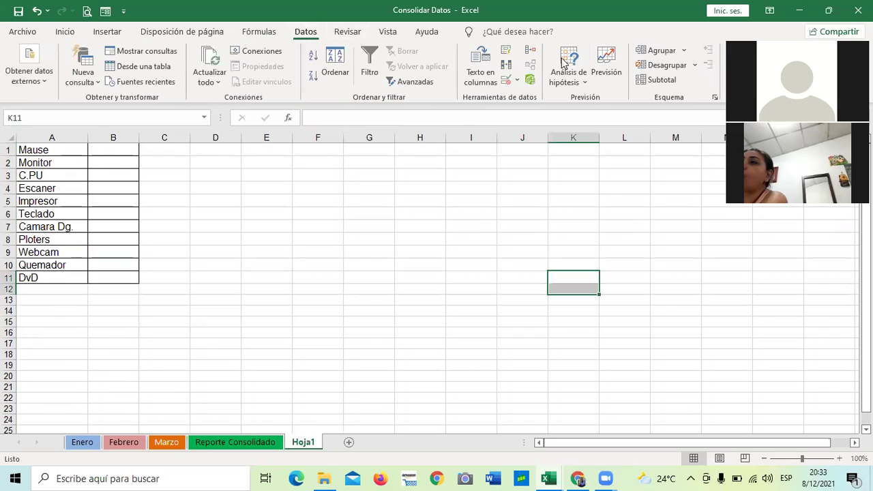
click(532, 50)
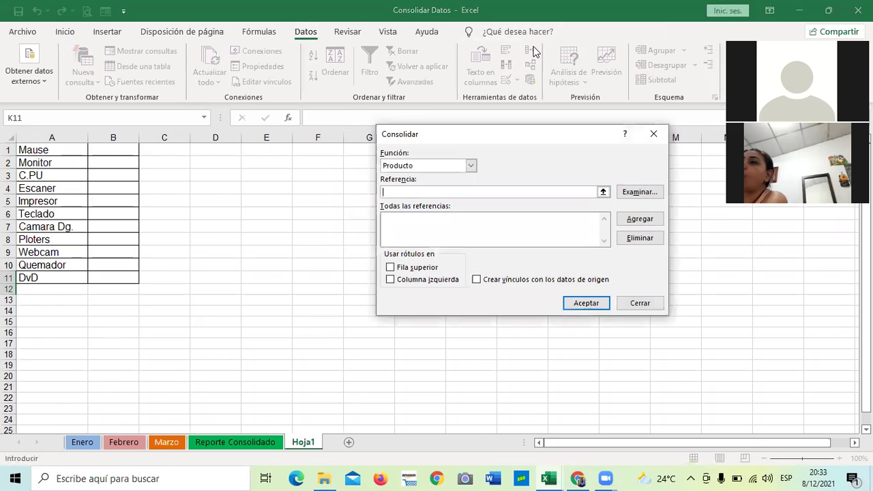
drag(533, 140, 487, 123)
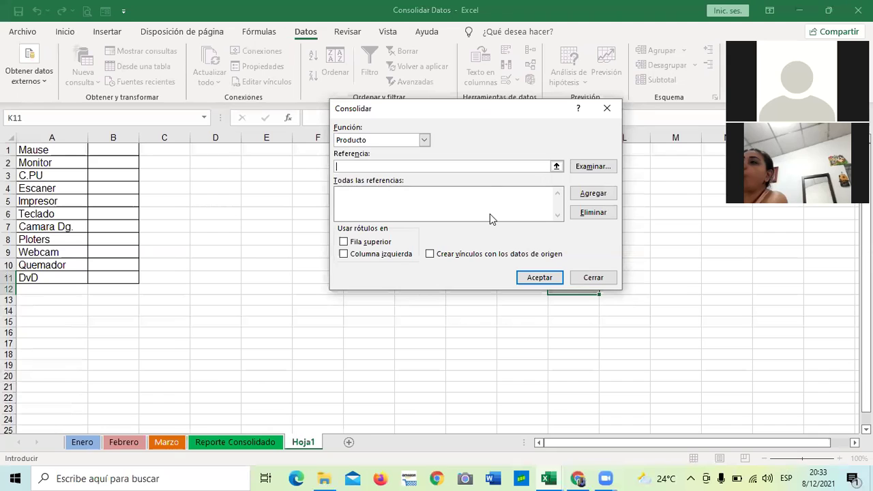
click(425, 140)
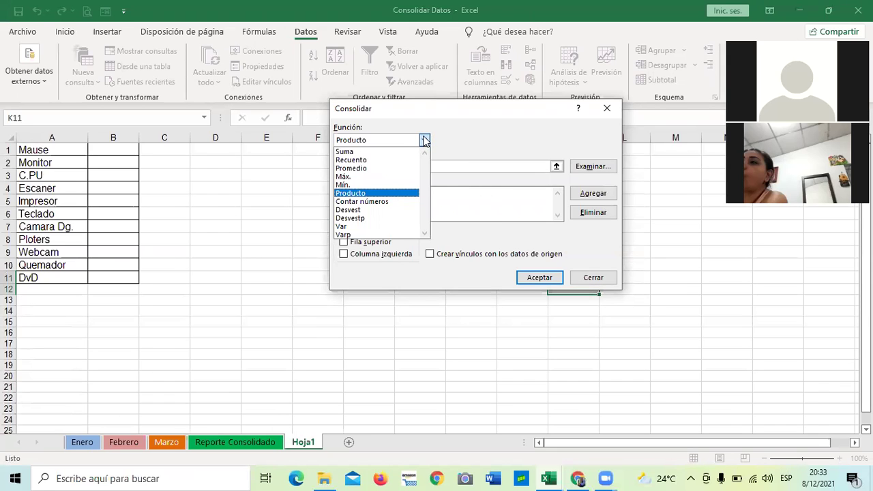
click(379, 151)
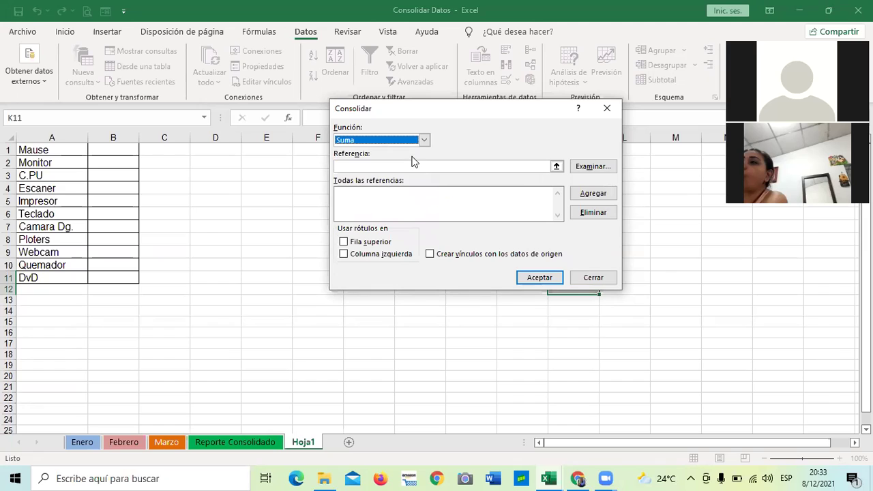
Add the January quantity for Mause, Enero!$B$2, to the list of references for the consolidation.
click(584, 169)
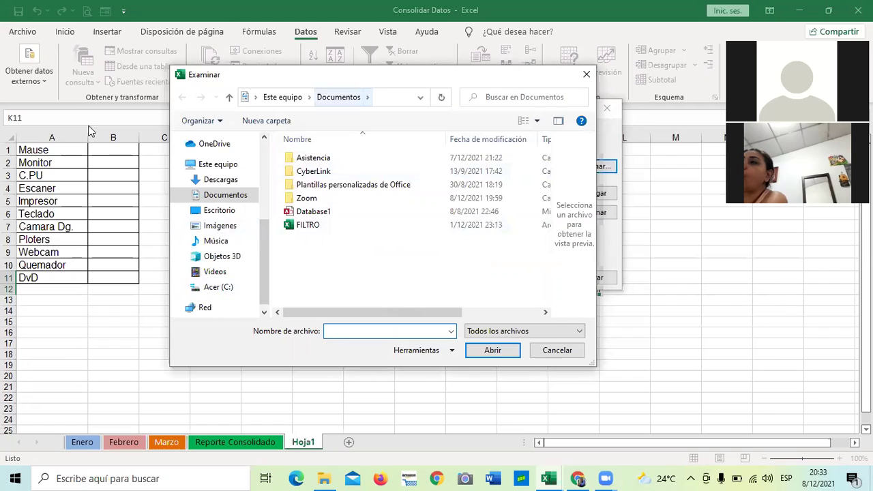
click(584, 79)
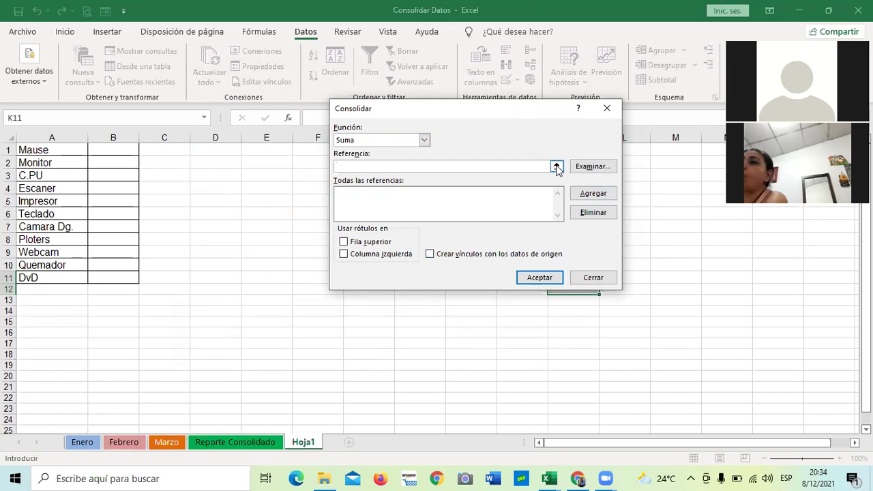
click(557, 167)
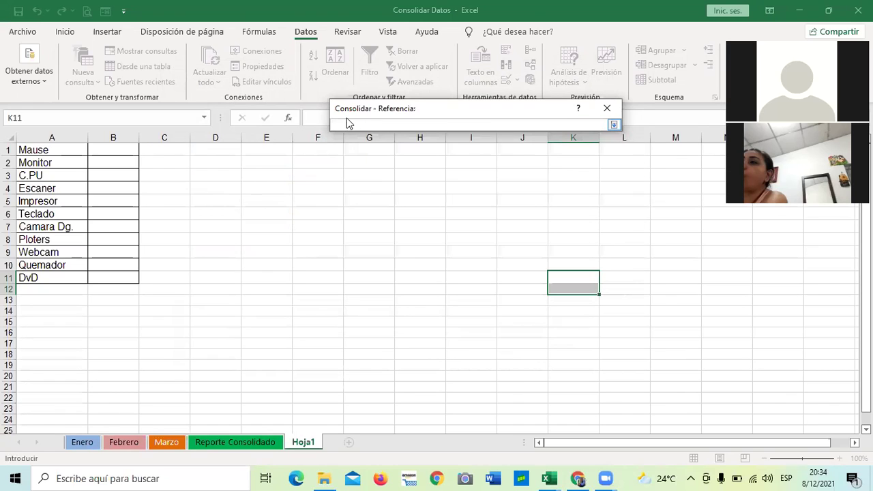
click(84, 443)
click(183, 183)
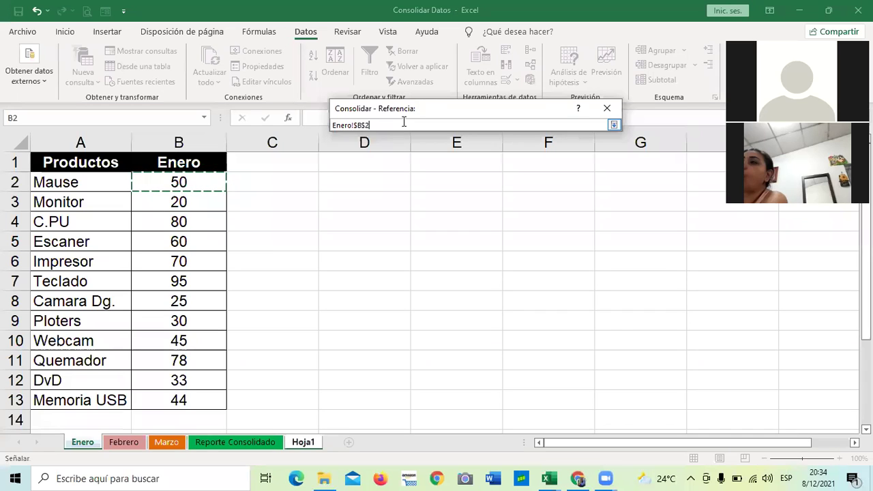
click(614, 125)
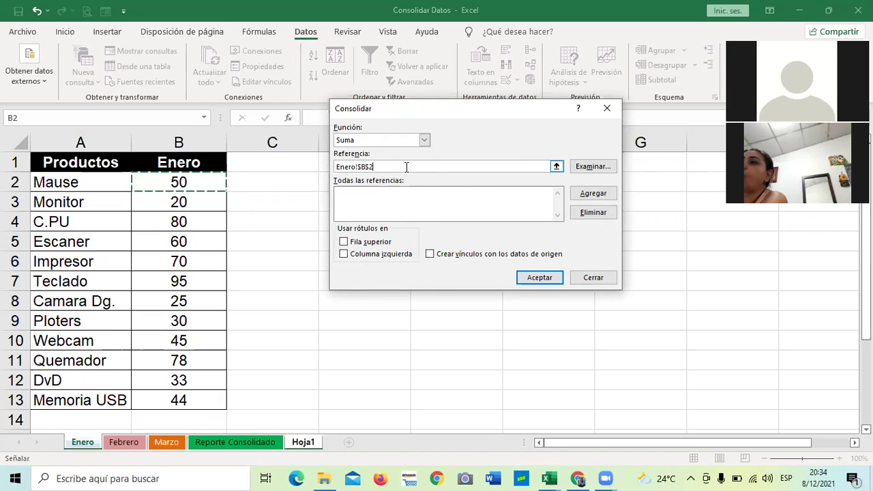
click(588, 196)
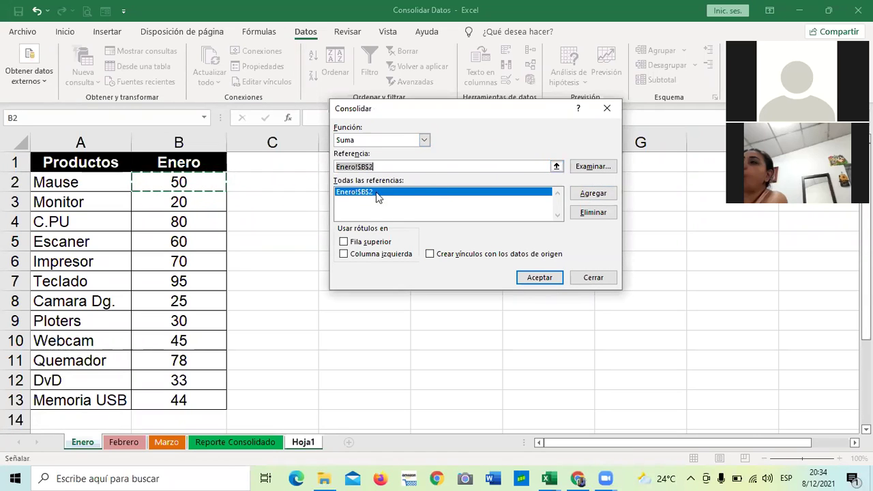
Add the February quantity for Mause, Febrero!$B$2, to the list of references for the consolidation.
click(557, 167)
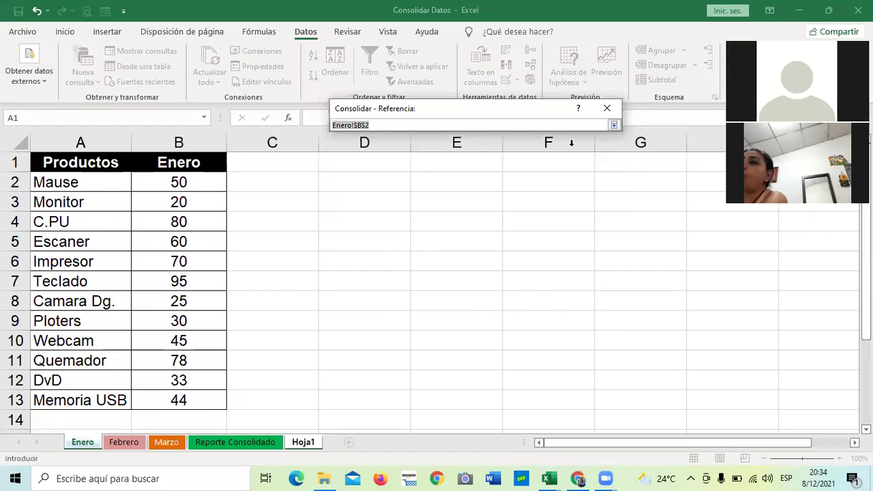
click(125, 442)
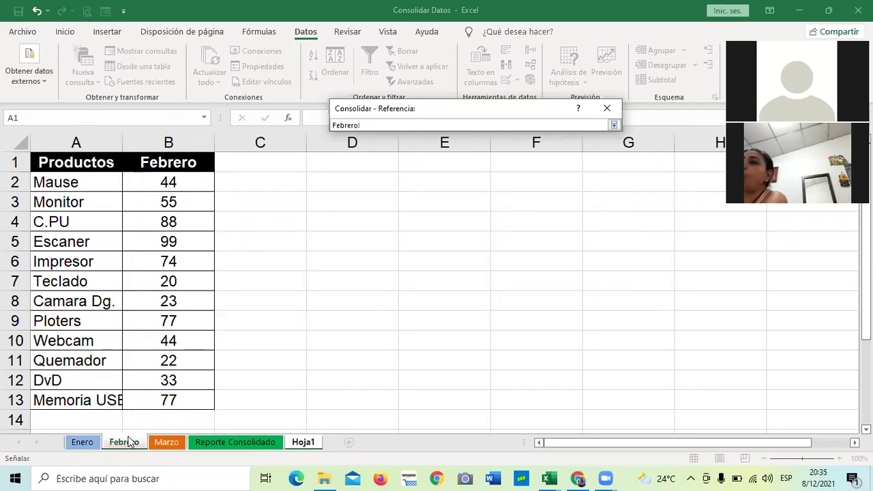
click(184, 183)
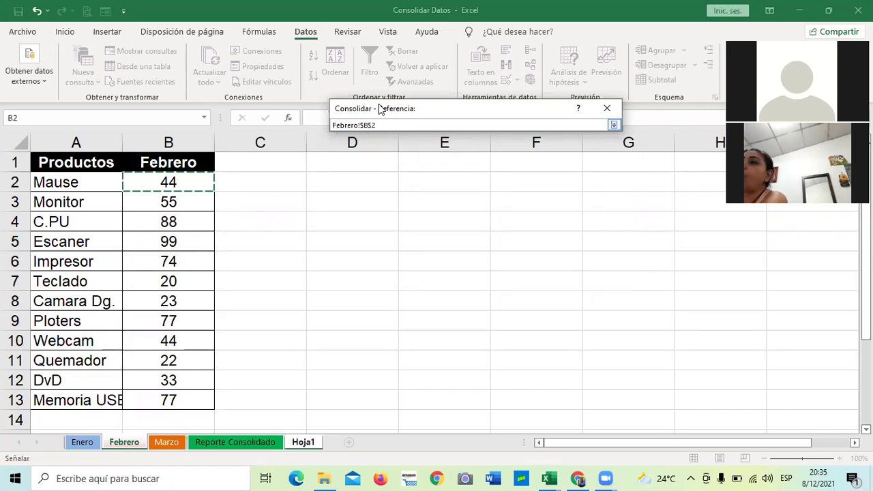
click(613, 124)
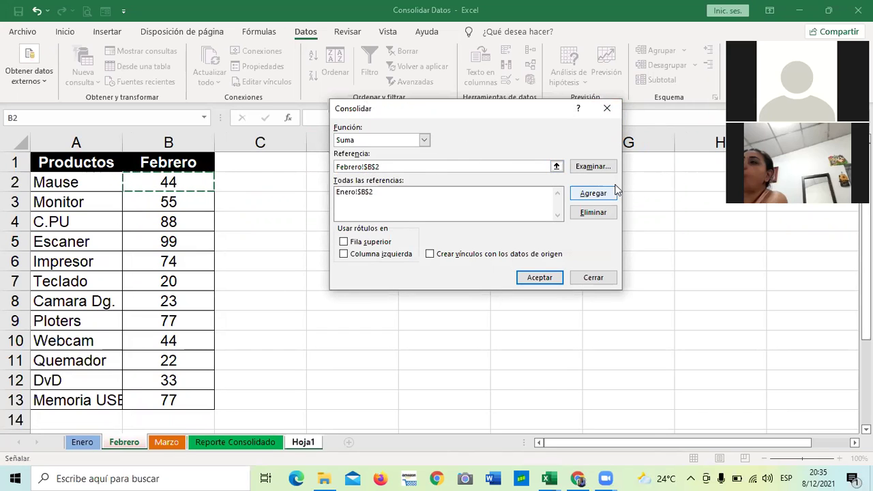
click(592, 194)
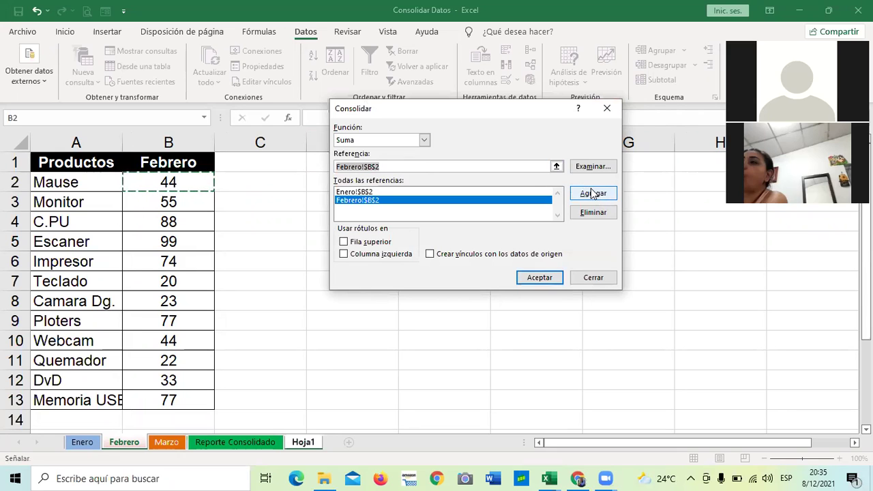
Add the March quantity for Mause, Marzo!$B$2, to the list of references and run the Suma consolidation.
click(556, 167)
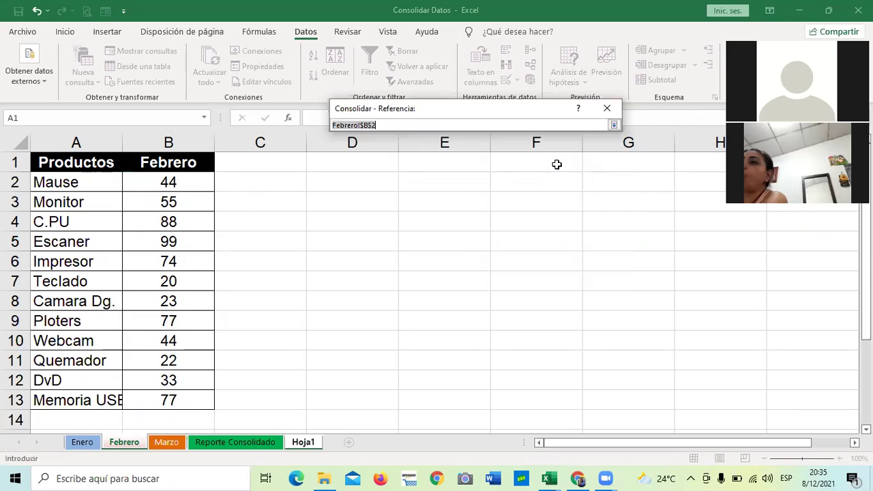
click(168, 442)
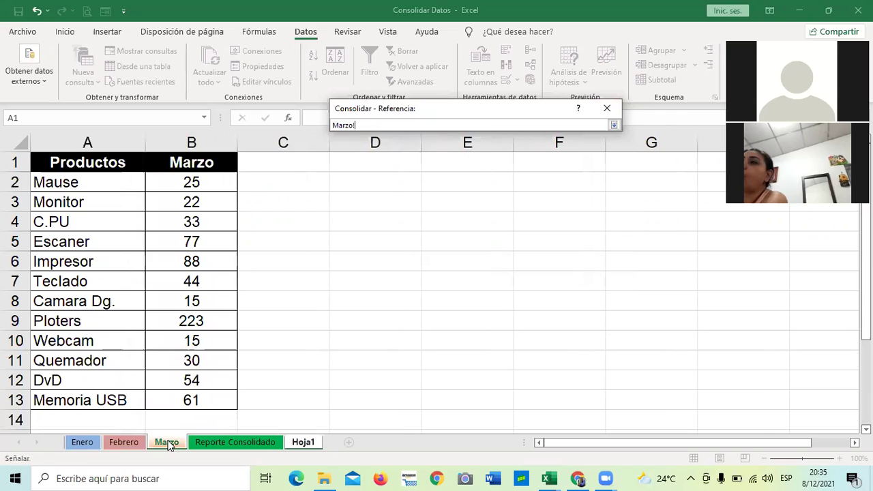
click(170, 182)
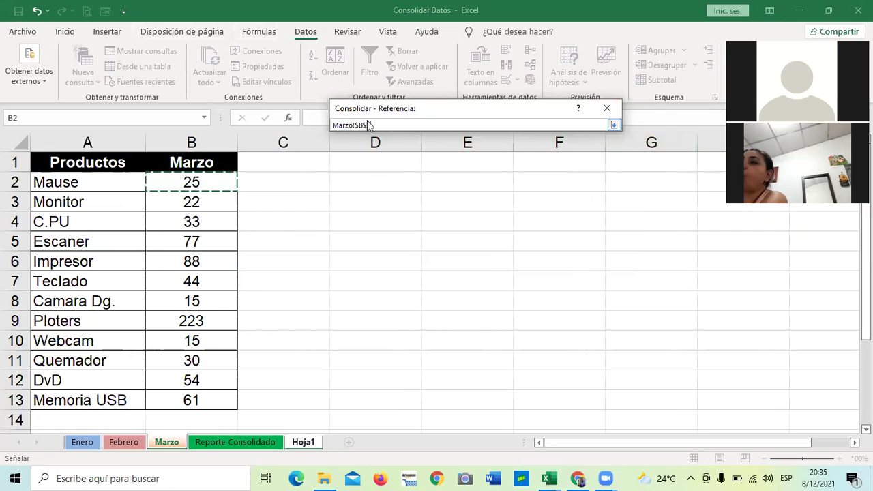
click(614, 125)
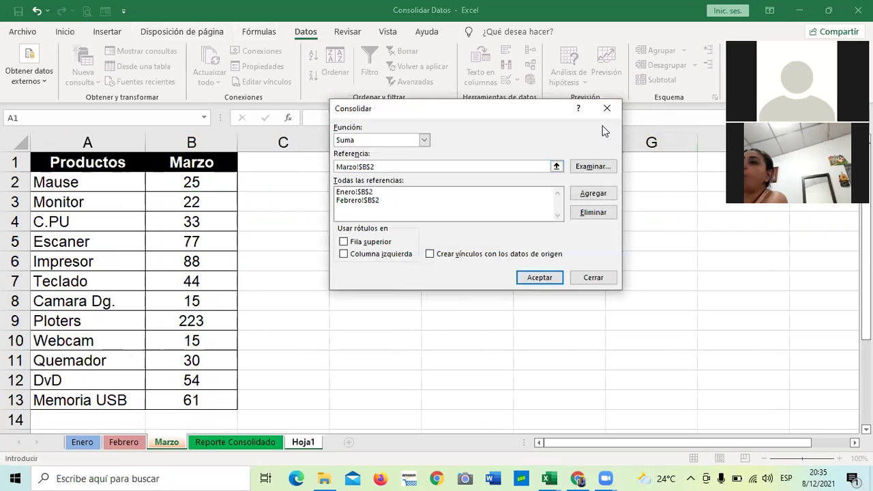
click(607, 194)
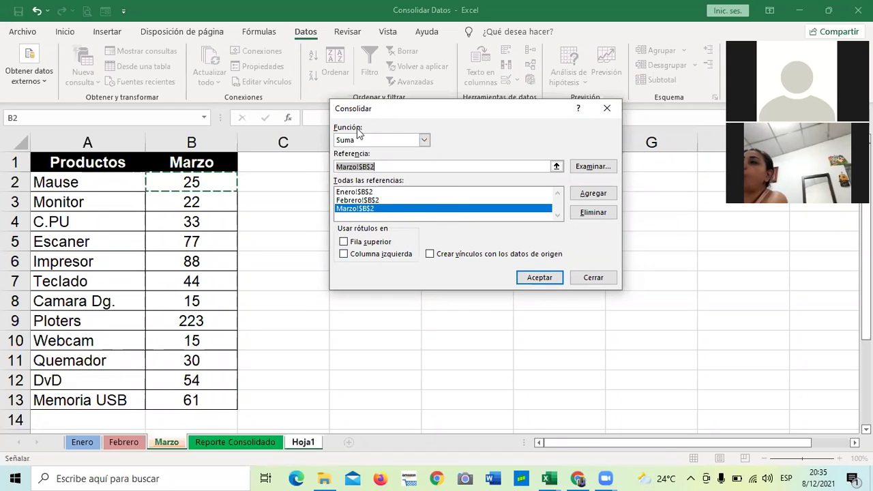
click(538, 278)
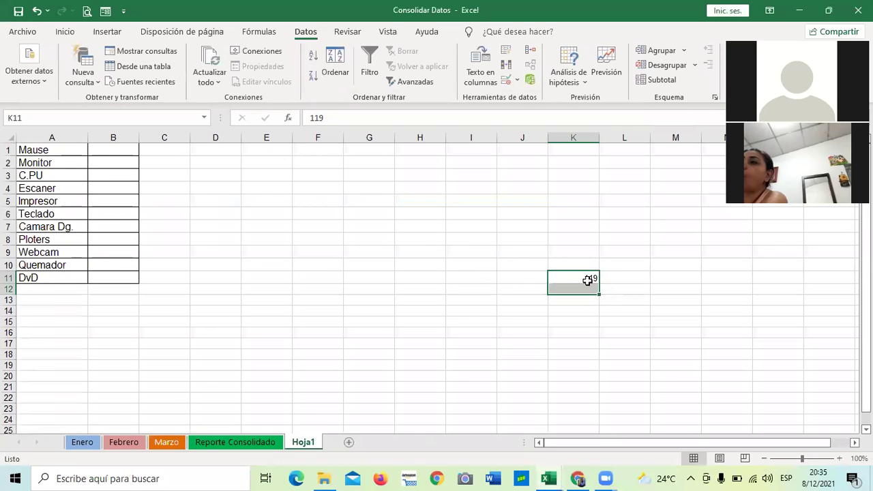
Copy the consolidated result in K11 of Hoja1 into cell B1 beside Mause.
click(562, 278)
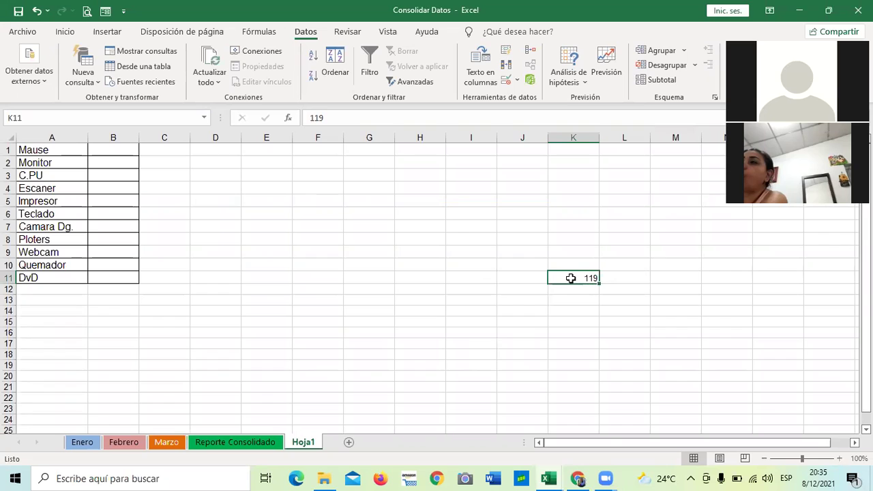
right_click(571, 278)
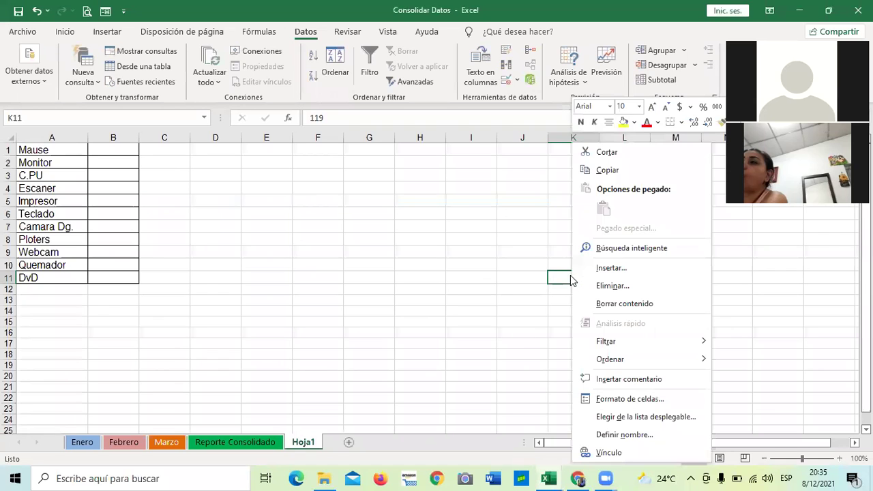
click(623, 169)
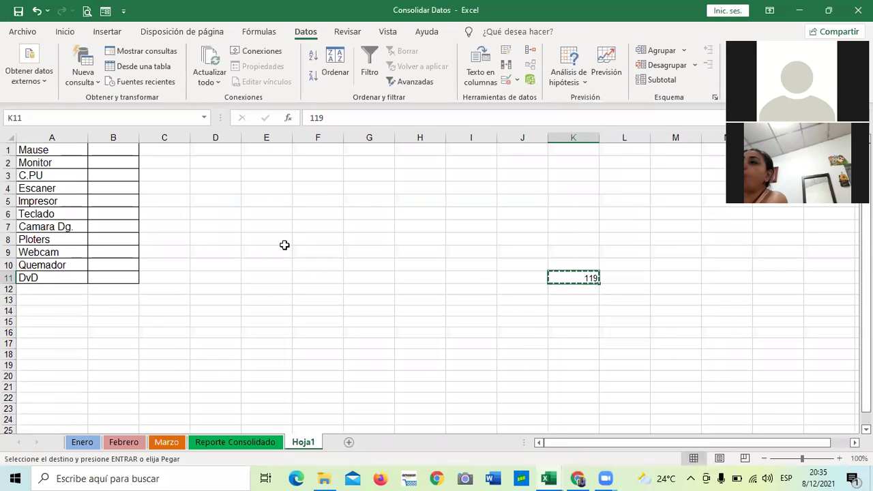
click(124, 149)
key(ctrl+v)
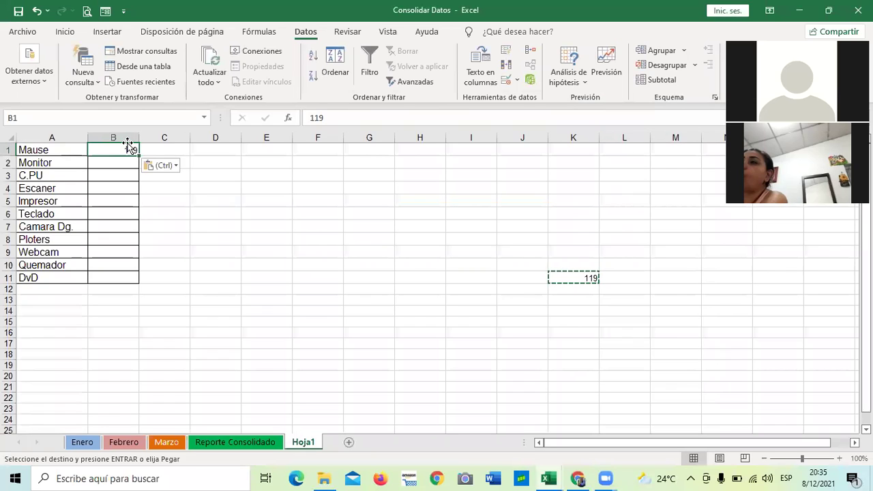
key(Escape)
click(208, 236)
click(127, 150)
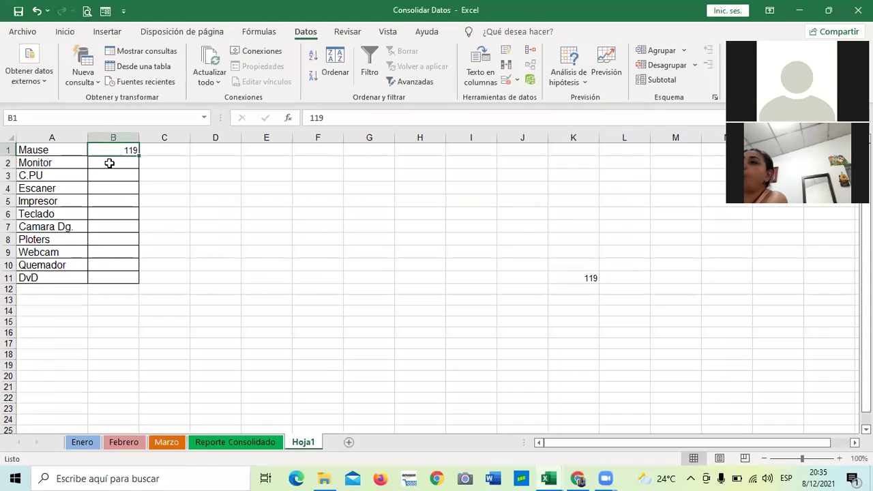
click(202, 190)
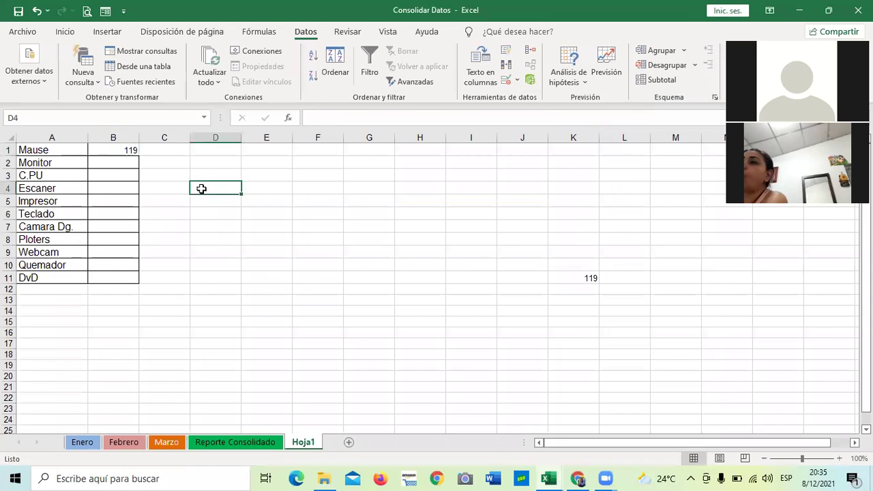
click(124, 151)
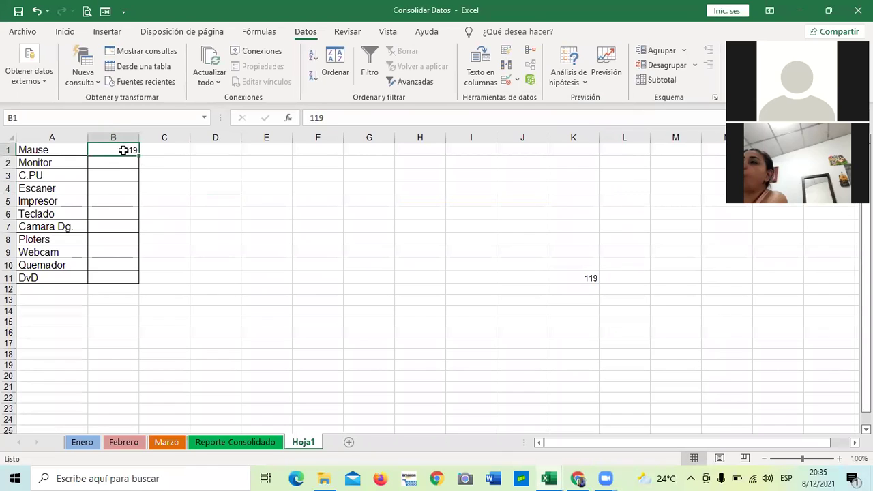
click(65, 32)
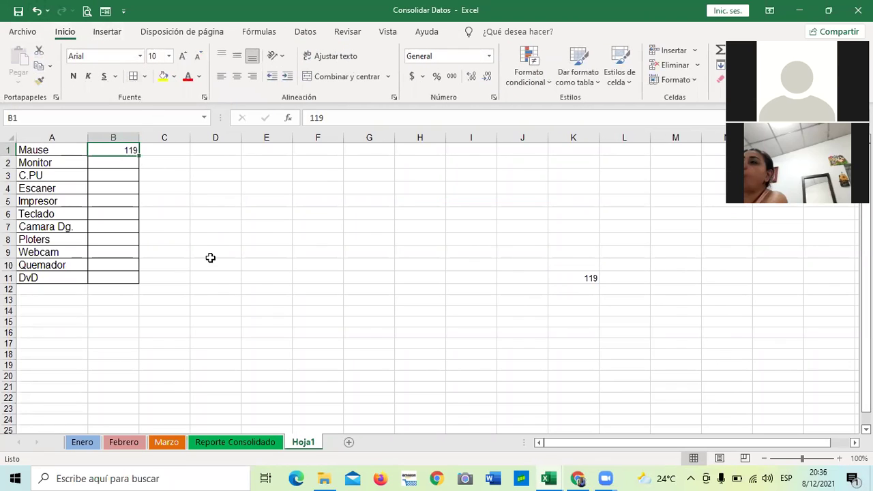
drag(208, 255, 209, 266)
click(113, 148)
click(304, 237)
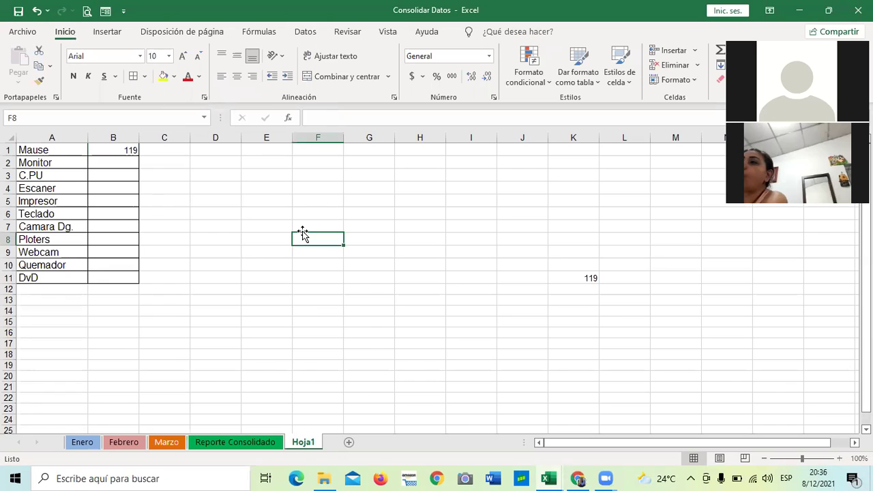
Clear the duplicate consolidation result from cell K11 of Hoja1.
click(576, 278)
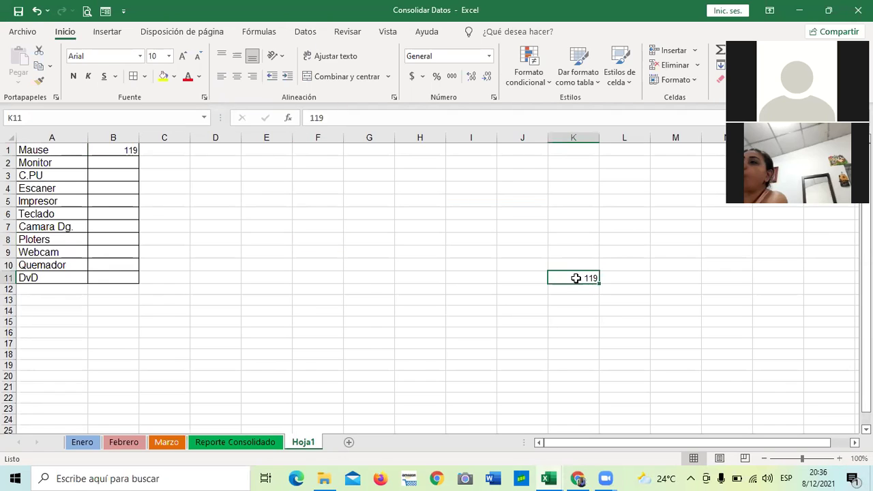
key(BackSpace)
click(502, 278)
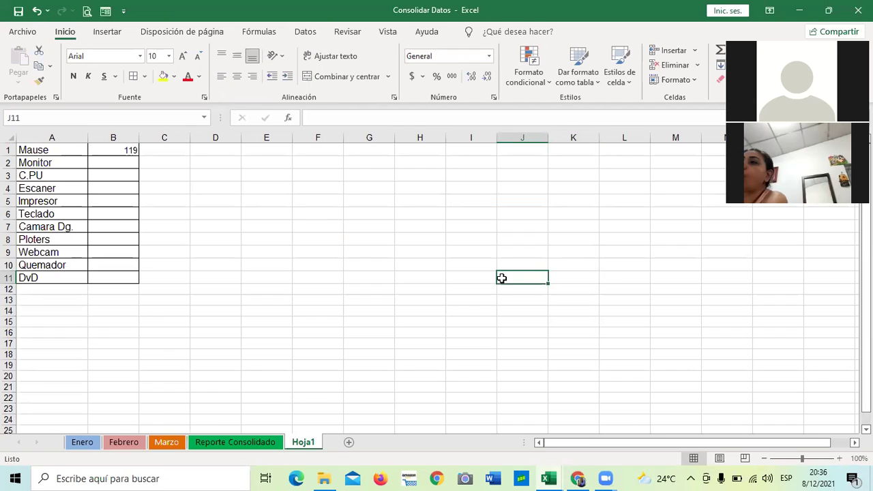
Open the Consolidate tool with cell B2 beside Monitor selected and set its function to Promedio.
click(114, 163)
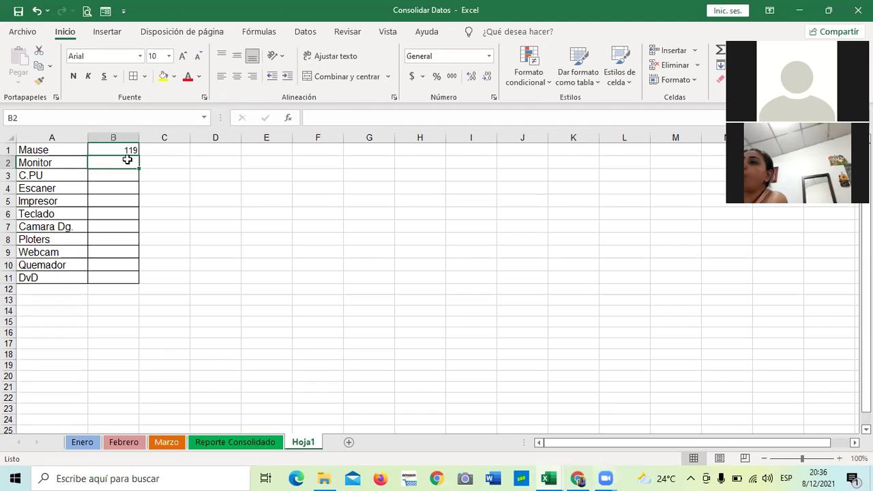
click(205, 199)
click(116, 158)
click(303, 32)
click(530, 51)
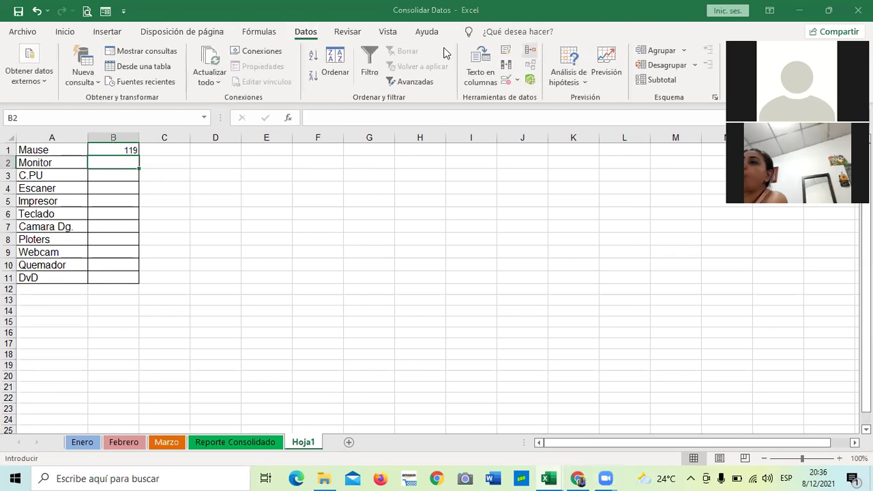
click(424, 140)
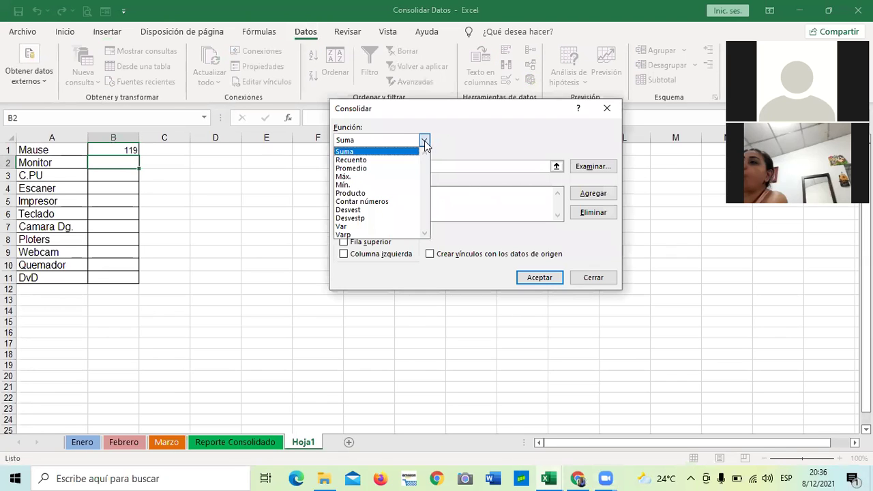
click(374, 169)
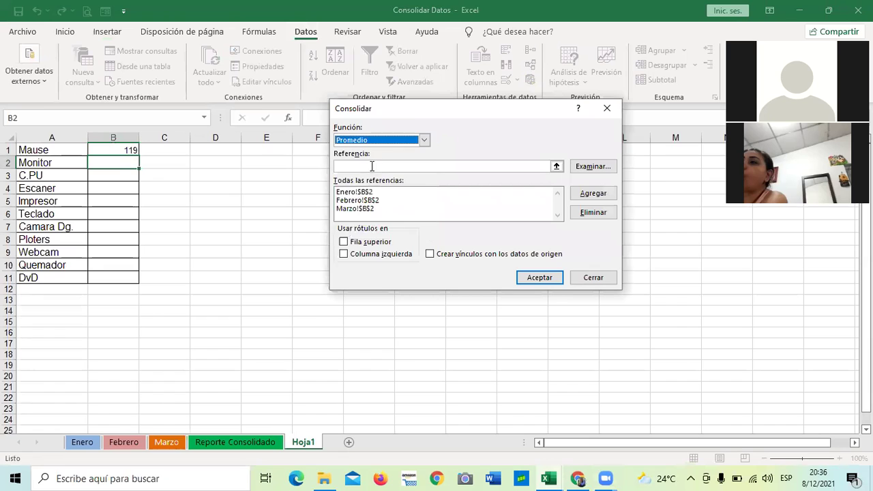
Remove the Mause references Marzo!$B$2, Febrero!$B$2 and Enero!$B$2 from the consolidation's reference list.
click(375, 209)
click(594, 212)
click(376, 201)
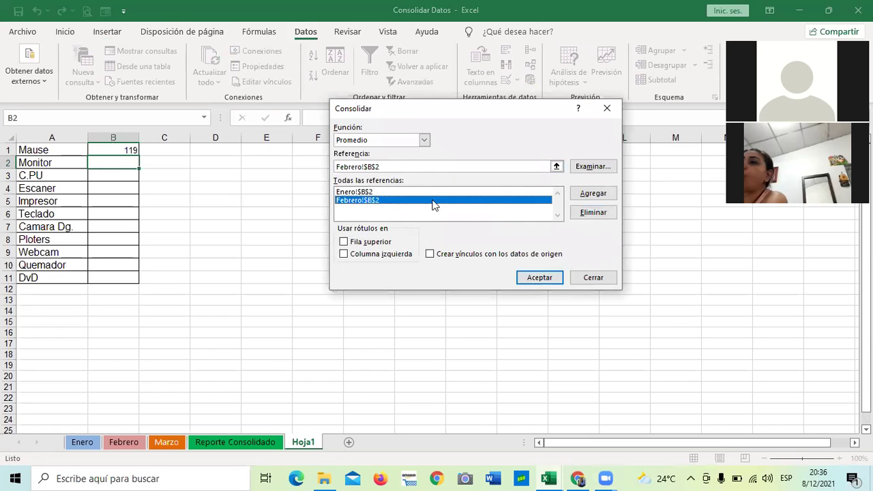
click(586, 214)
click(346, 195)
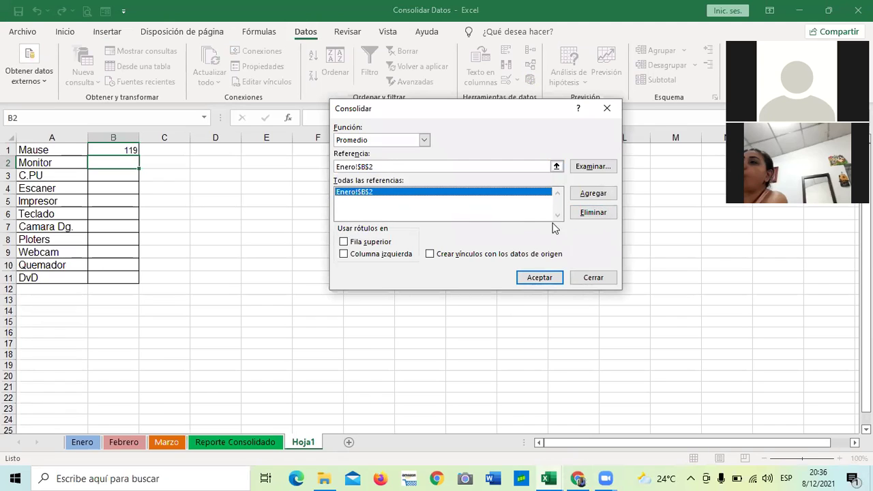
click(579, 212)
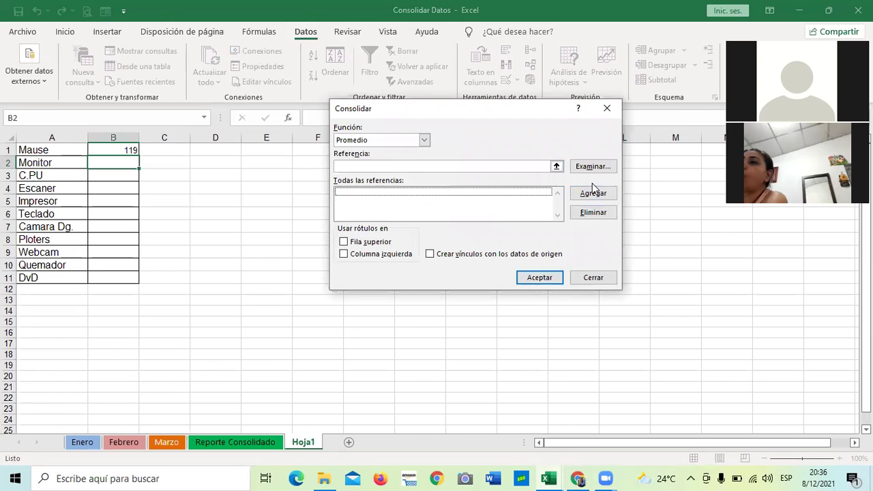
Add the January quantity for Monitor, Enero!$B$3, to the list of references for the consolidation.
click(556, 167)
click(79, 447)
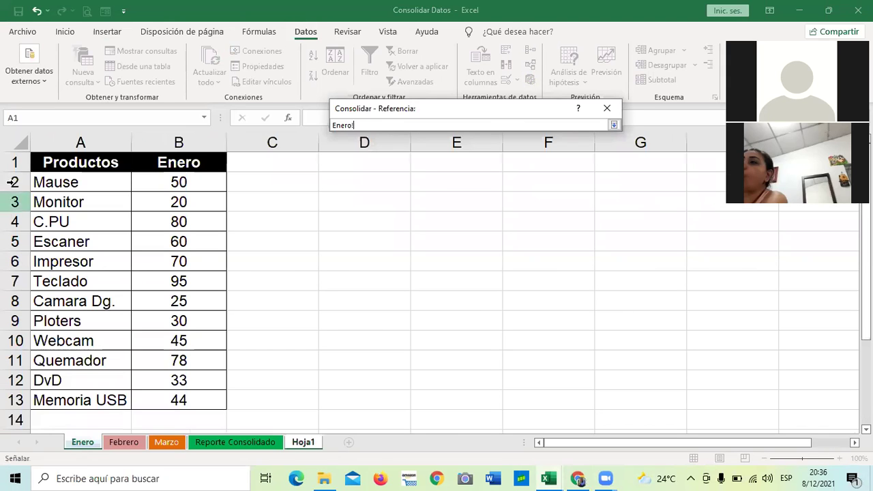
click(176, 204)
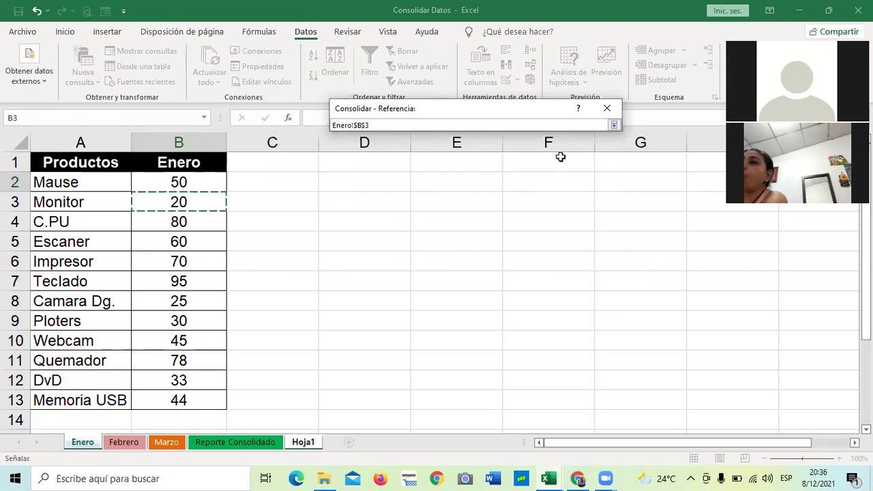
click(613, 125)
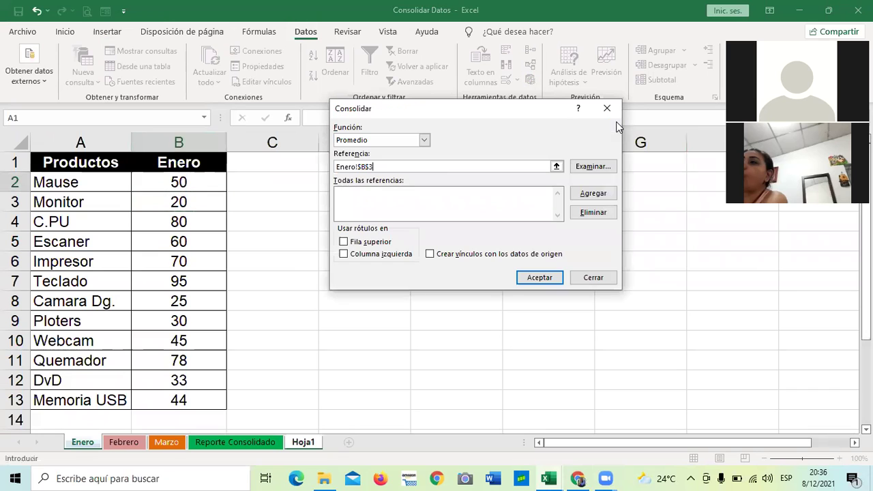
click(593, 194)
Add the February quantity for Monitor, Febrero!$B$3, to the list of references for the consolidation.
click(556, 166)
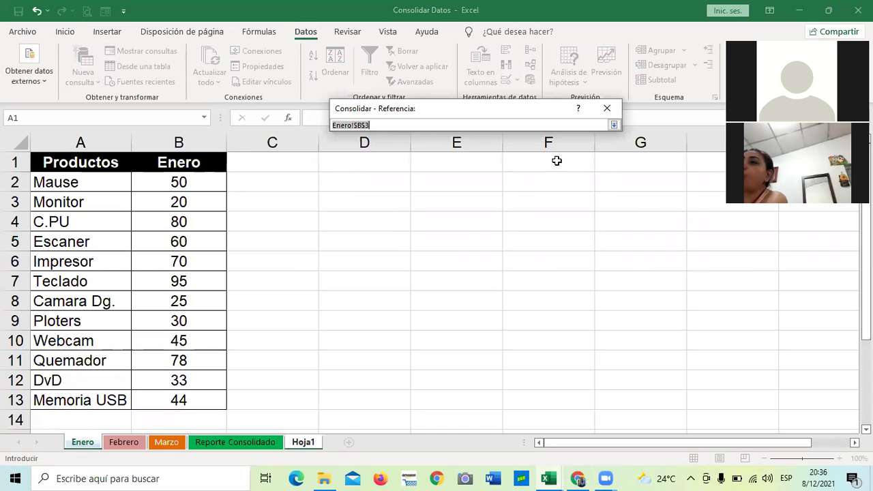
click(114, 443)
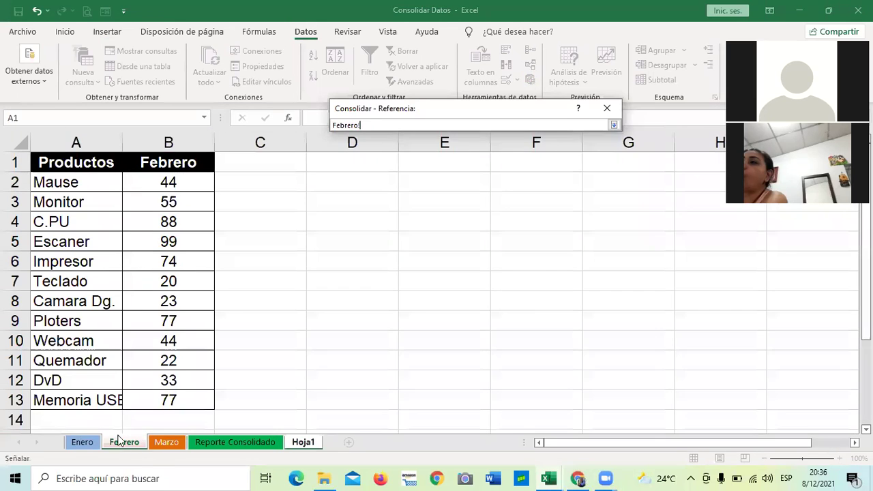
click(143, 198)
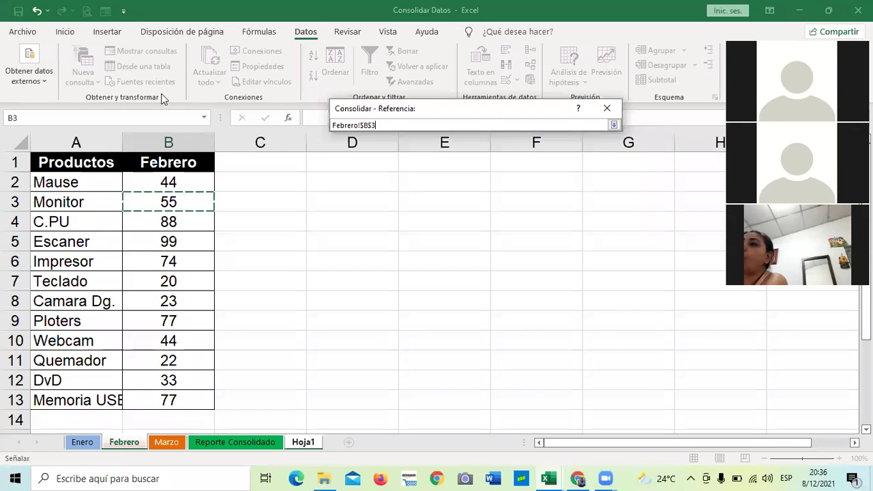
click(614, 126)
click(593, 193)
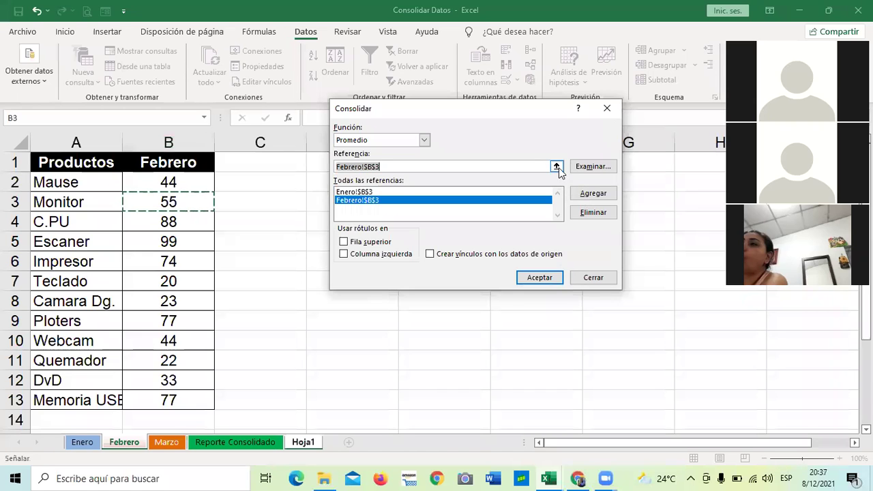
Add the March quantity for Monitor, Marzo!$B$3, to the consolidation's references and run the Promedio consolidation into cell B2.
click(557, 166)
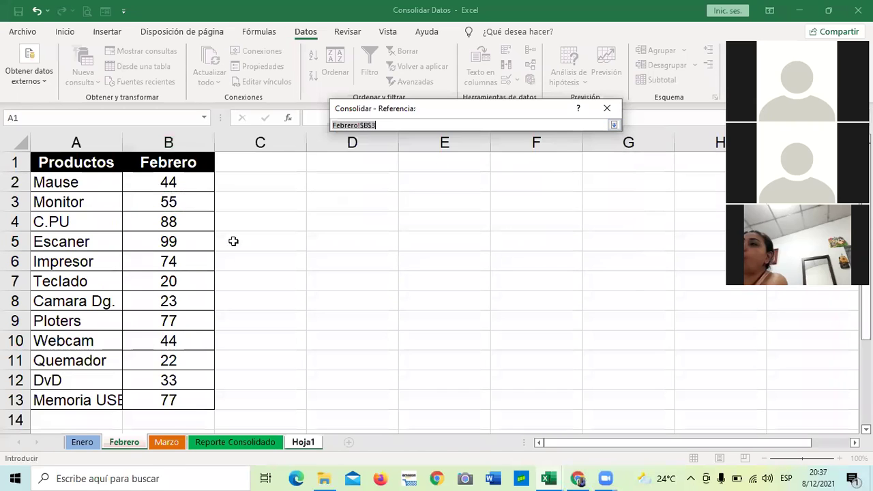
click(166, 442)
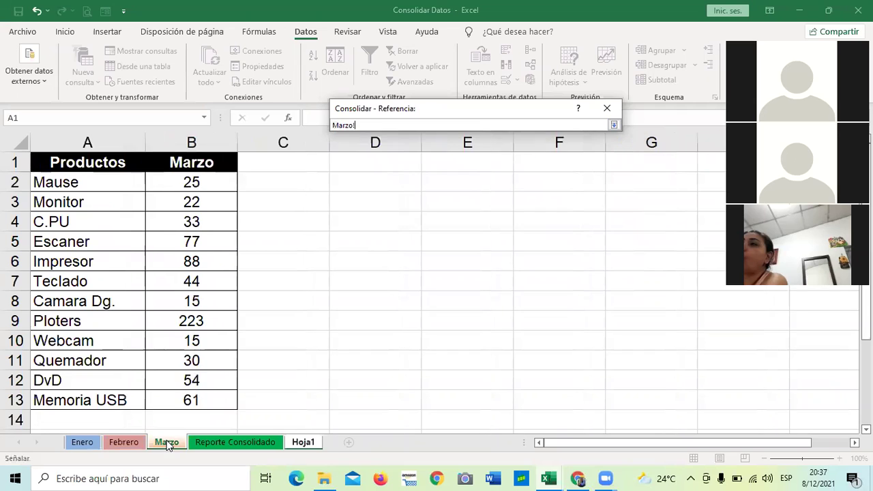
click(167, 205)
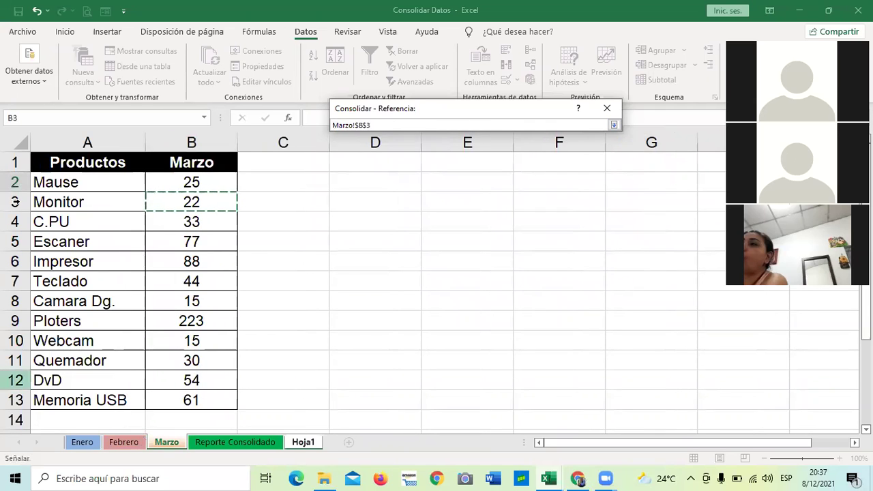
click(614, 125)
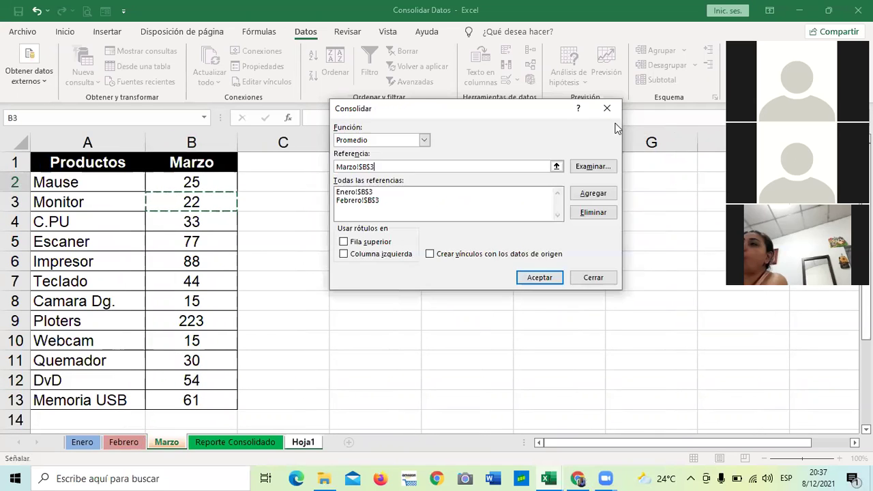
click(591, 194)
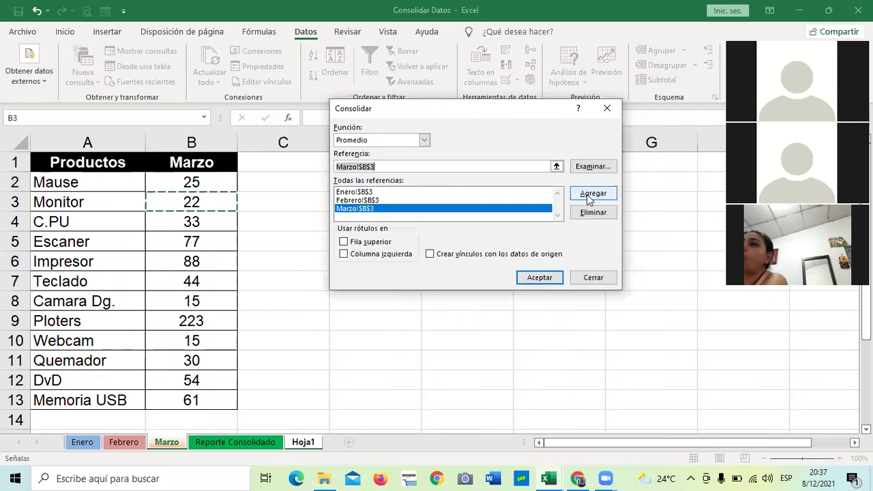
click(539, 277)
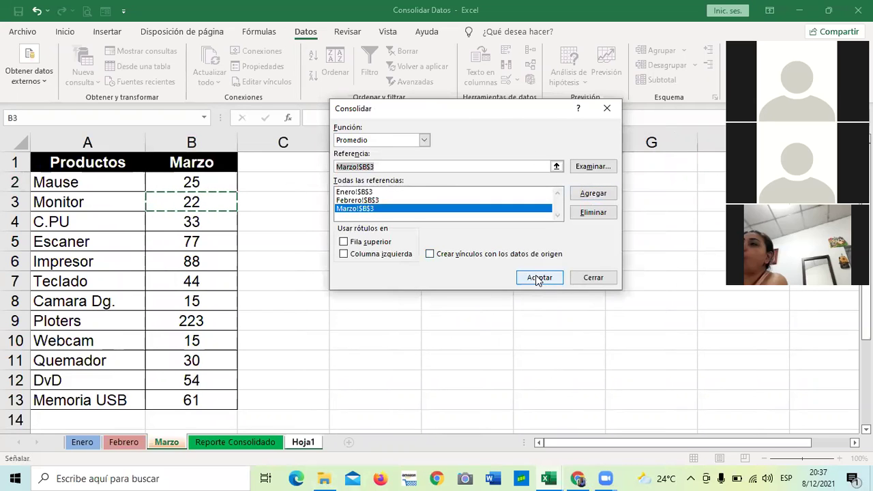
click(538, 277)
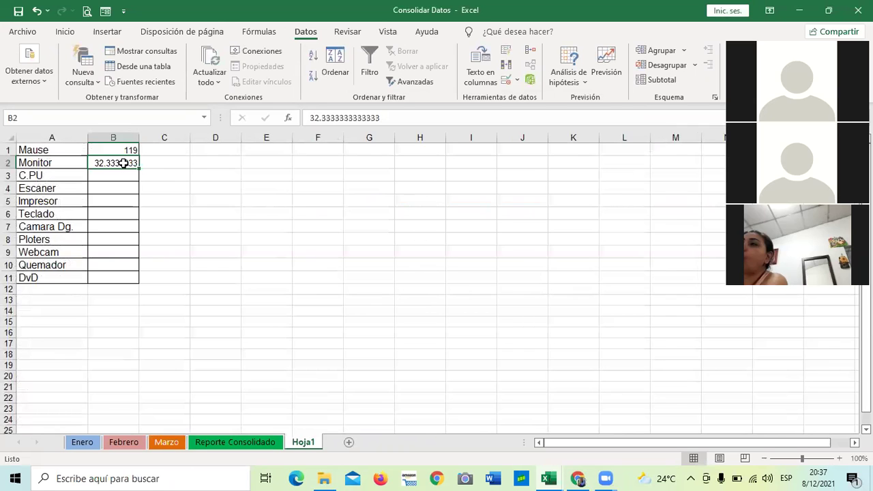
Reduce the number format of the Monitor average in cell B2 to one decimal place.
click(66, 32)
click(488, 77)
click(488, 77)
click(487, 77)
click(488, 77)
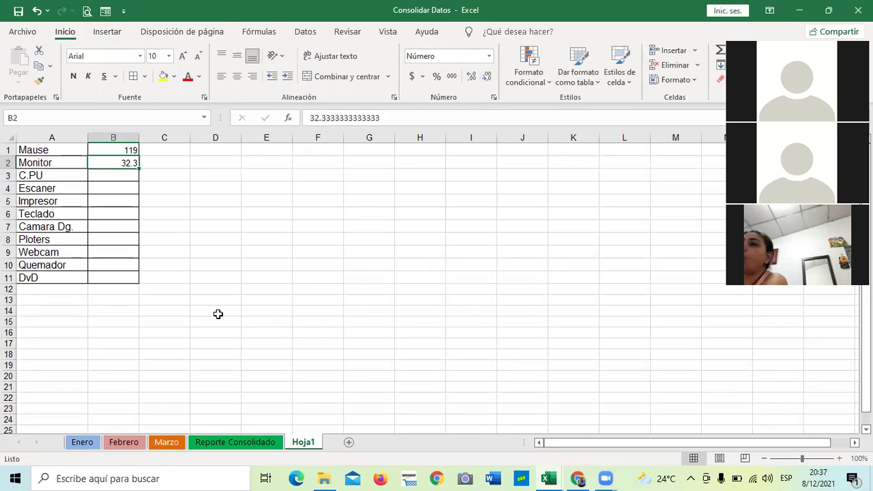
Review the Monitor quantities on the Enero, Febrero, Marzo and Reporte Consolidado sheets against the average on Hoja1.
click(82, 443)
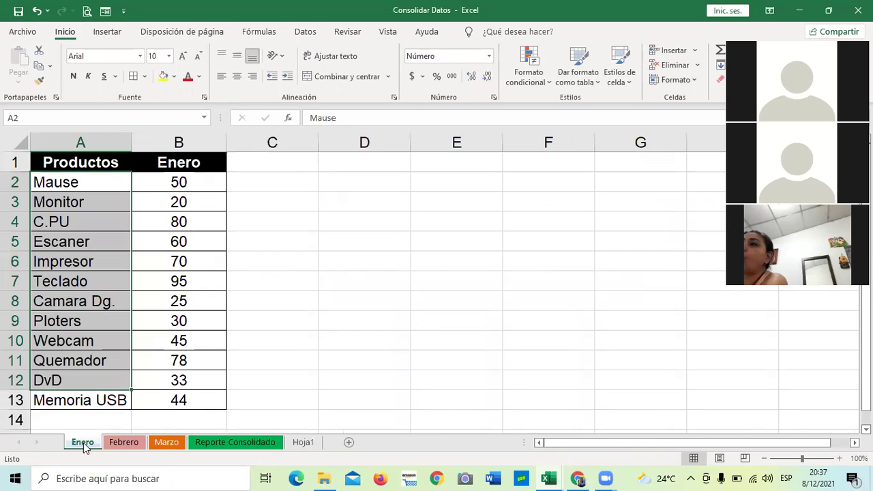
click(113, 443)
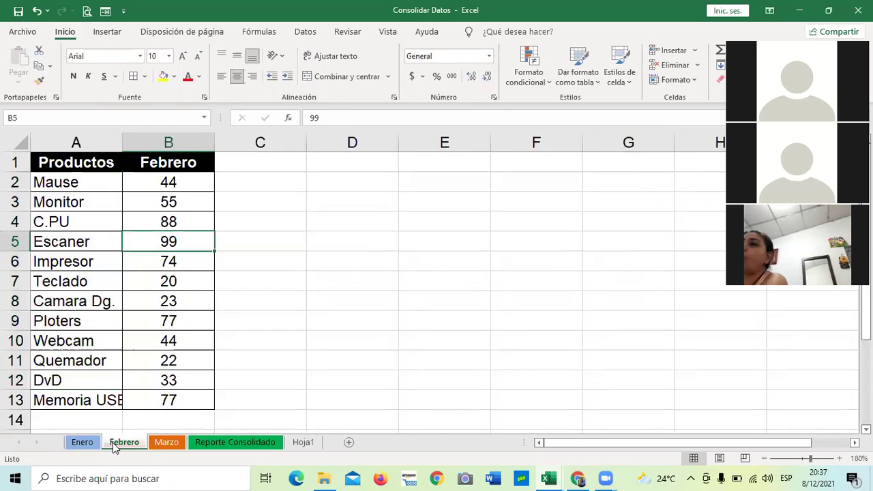
click(167, 444)
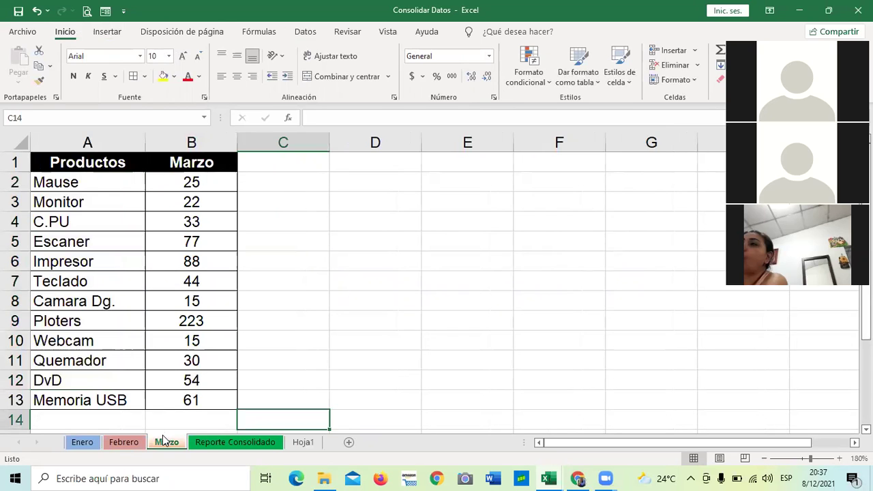
click(250, 442)
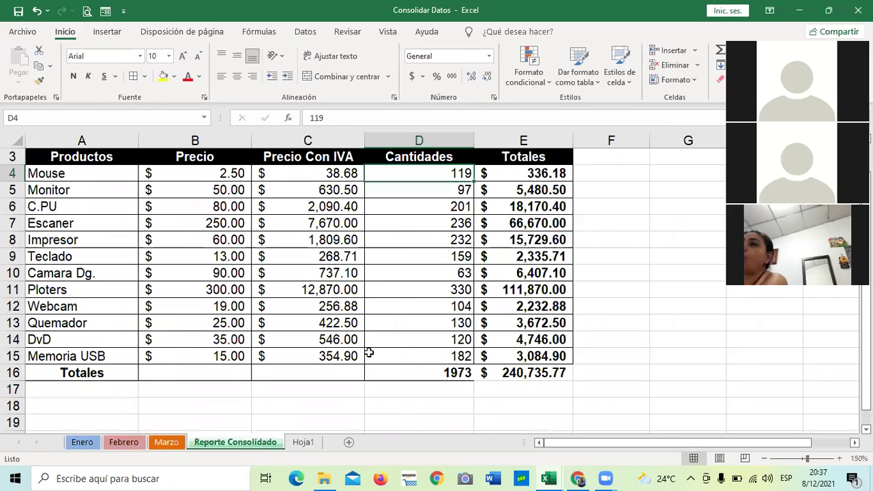
click(307, 444)
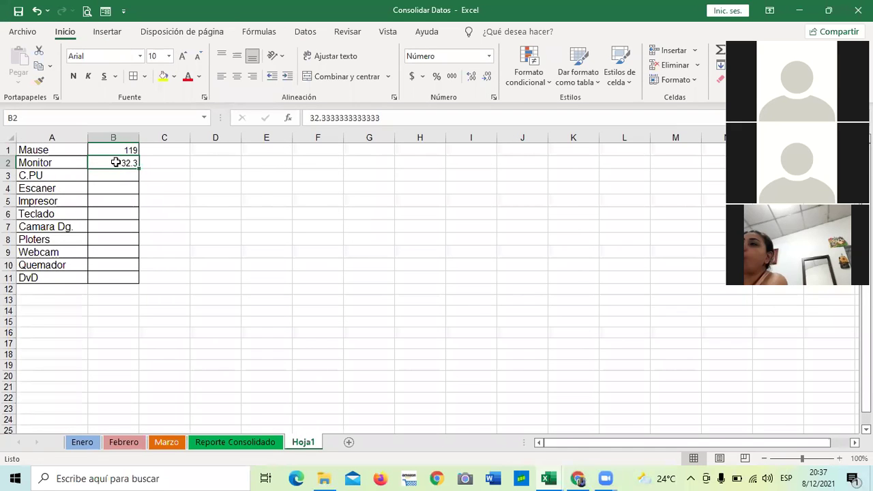
click(166, 186)
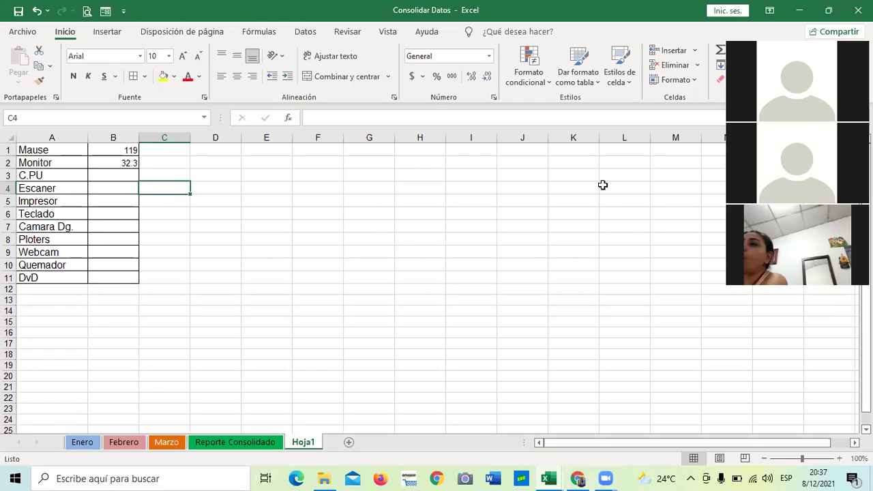
Open the Consolidate tool for cell B3 beside C.PU and remove the references Marzo!$B$3, Febrero!$B$3 and Enero!$B$3.
click(122, 172)
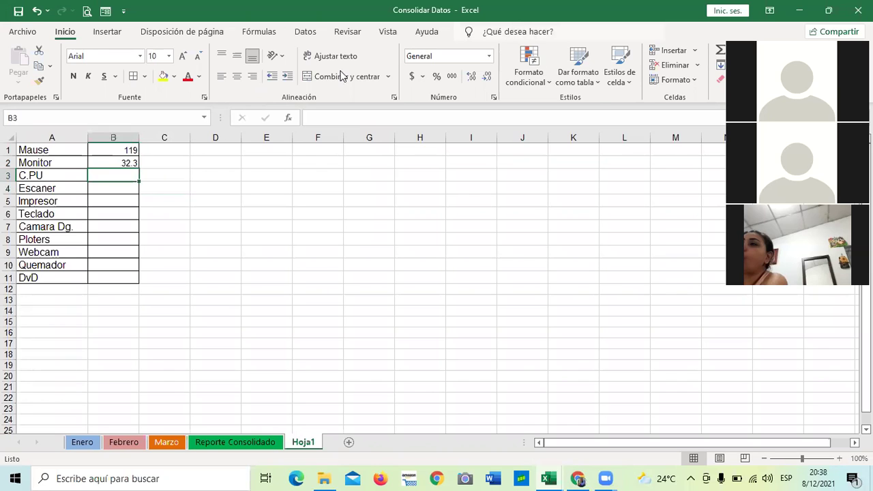
click(306, 31)
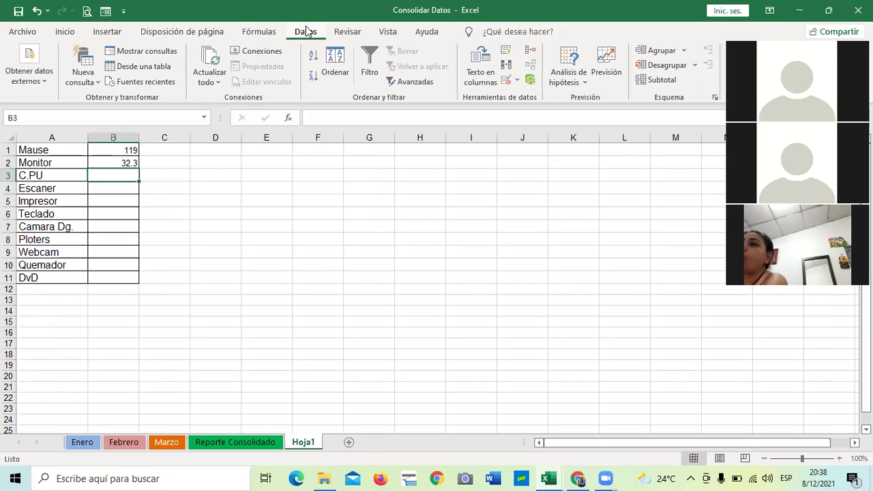
click(530, 50)
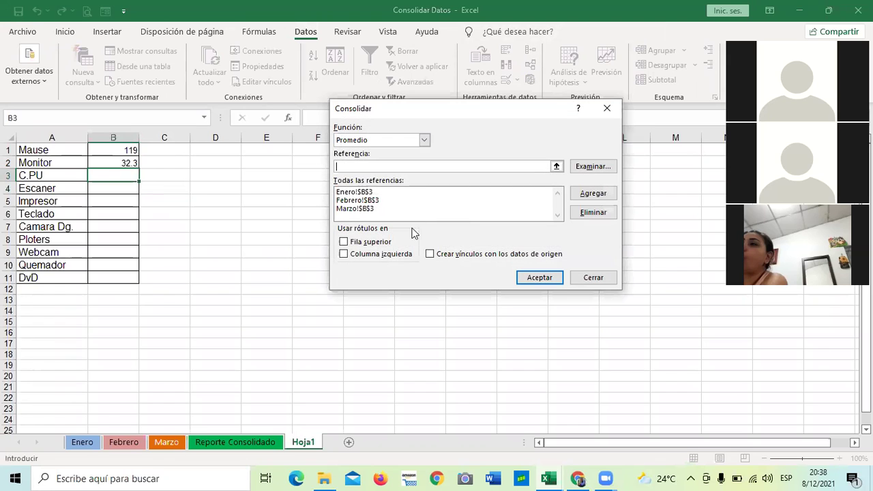
click(372, 208)
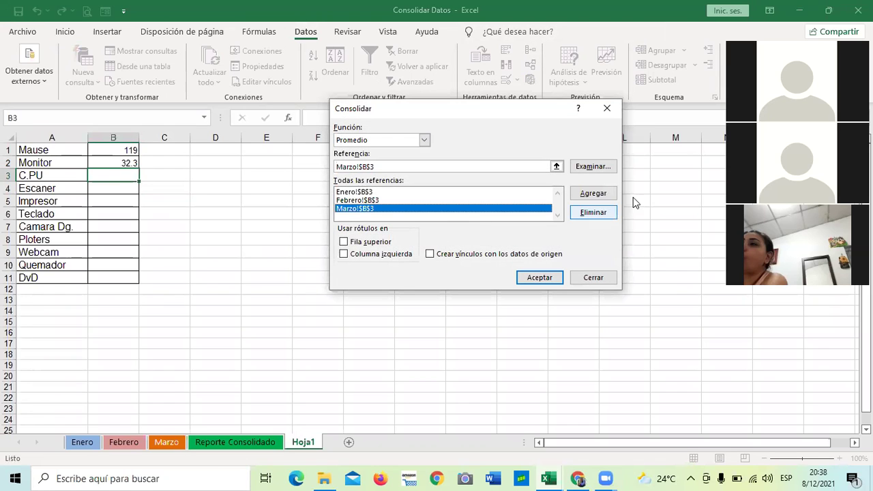
click(586, 212)
click(376, 201)
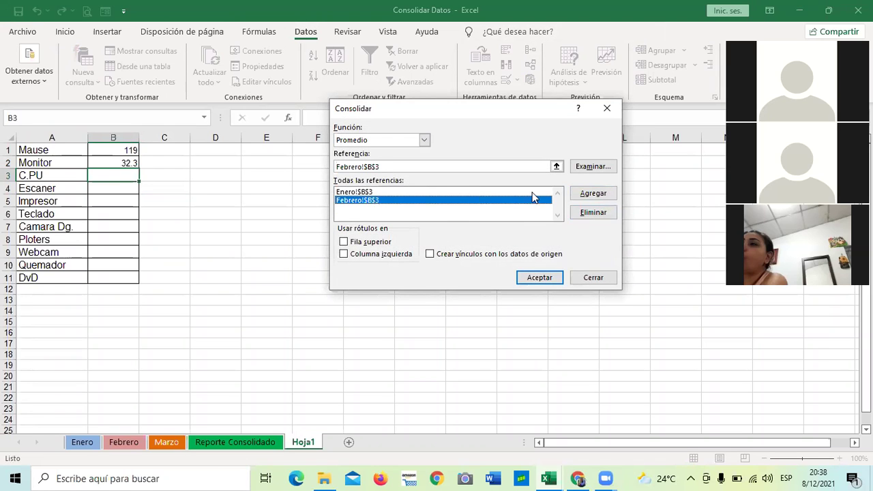
click(588, 212)
click(375, 193)
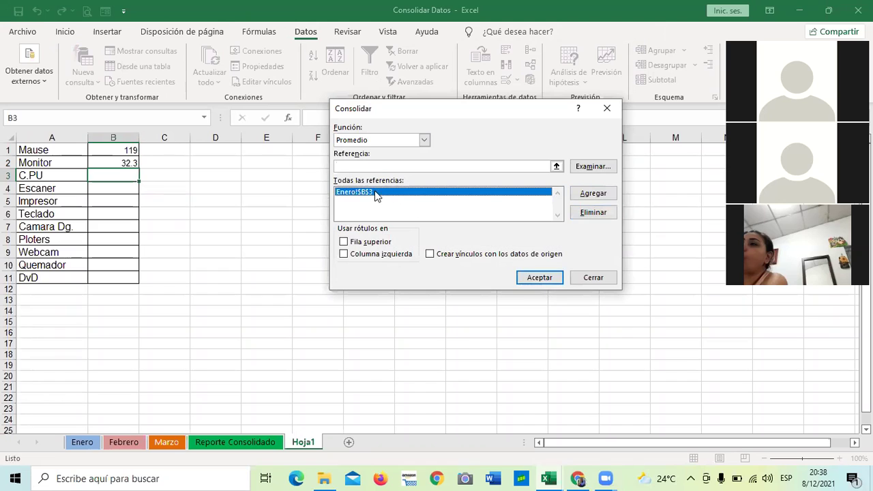
click(582, 213)
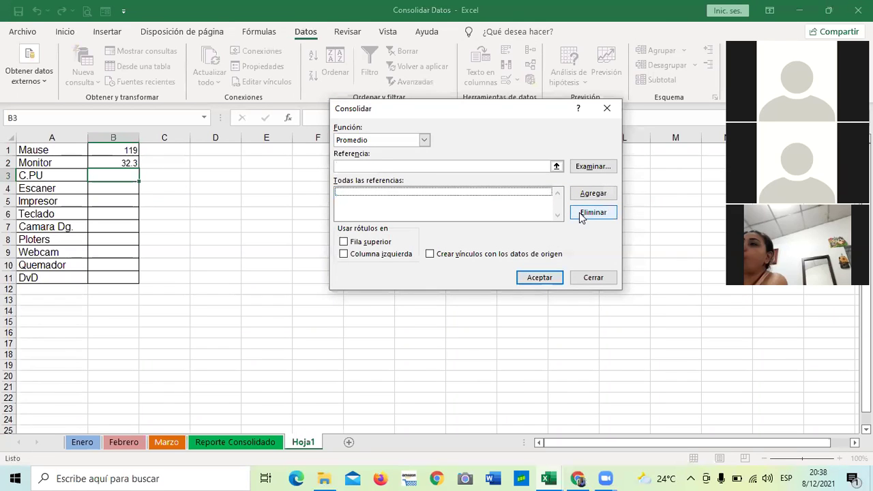
Set the consolidation function to Mín. and add the January quantity for C.PU, Enero!$B$4, to the references.
click(425, 141)
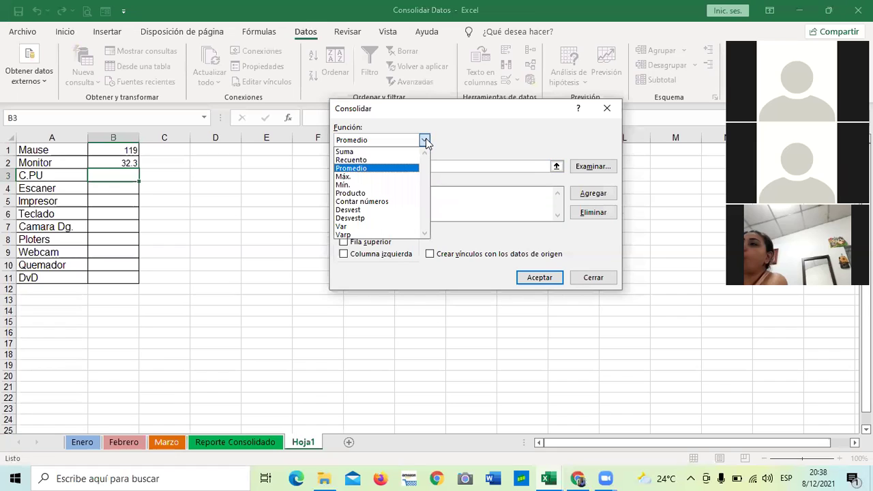
click(358, 186)
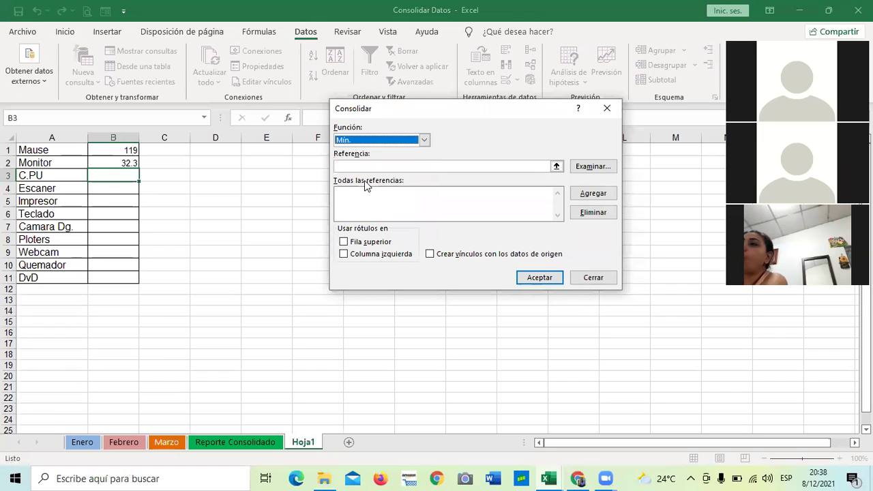
click(557, 168)
click(90, 444)
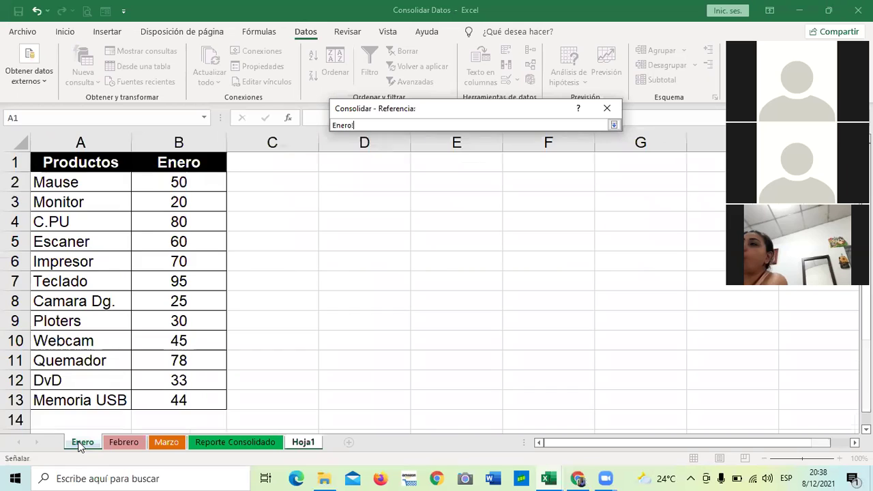
click(158, 227)
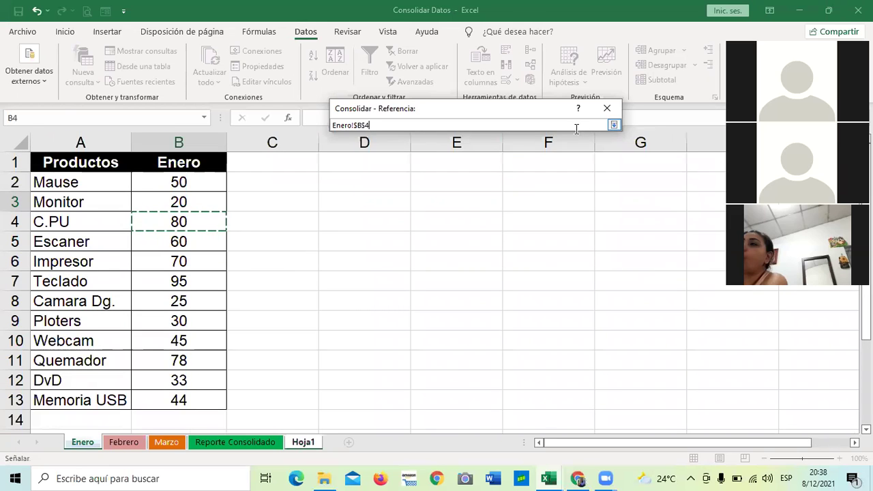
click(614, 126)
click(591, 194)
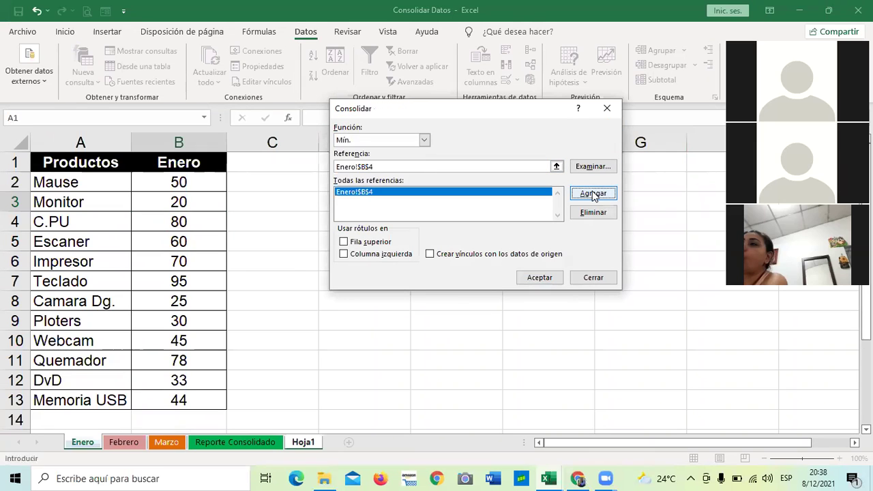
Add the February quantity for C.PU, Febrero!$B$4, to the list of references for the consolidation.
click(556, 166)
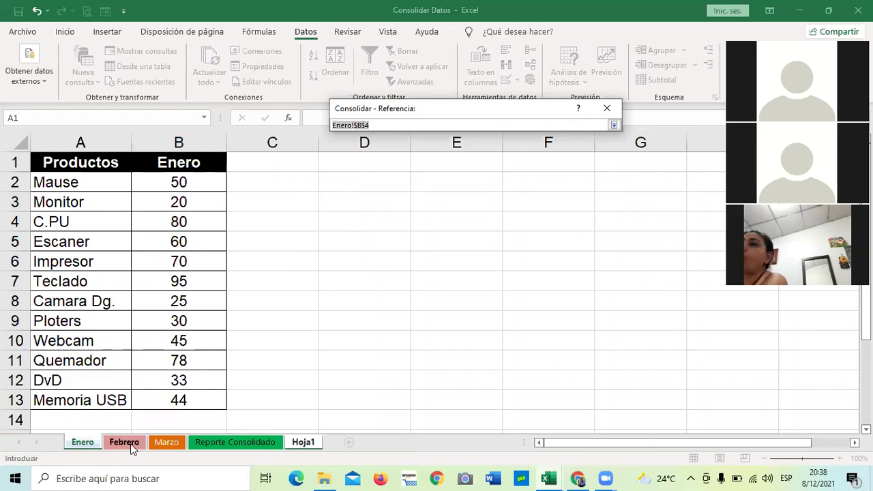
click(126, 442)
click(157, 222)
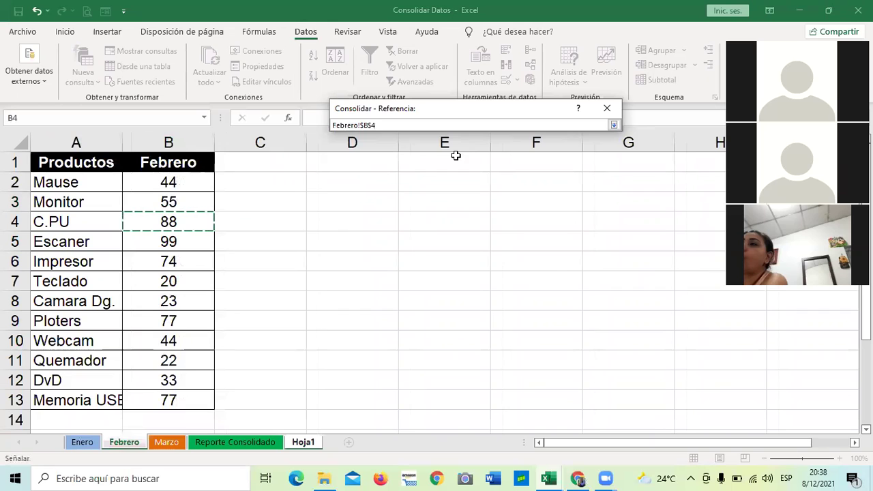
click(611, 125)
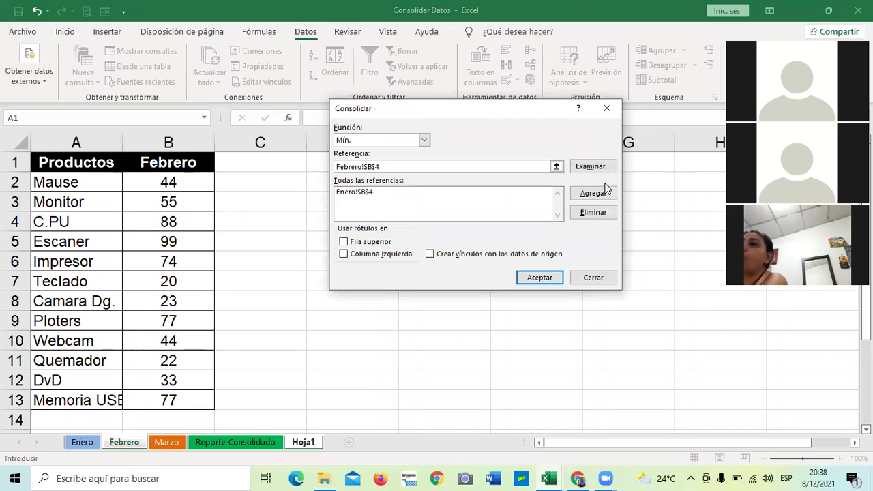
click(592, 191)
Include the March quantity for C.PU, Marzo!$B$4, as a reference and run the Mín. consolidation into cell B3.
click(556, 167)
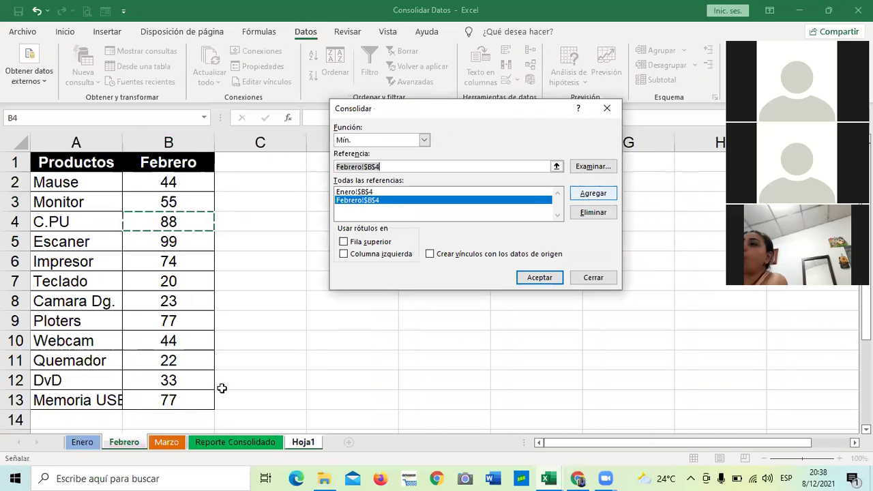
click(168, 443)
click(157, 222)
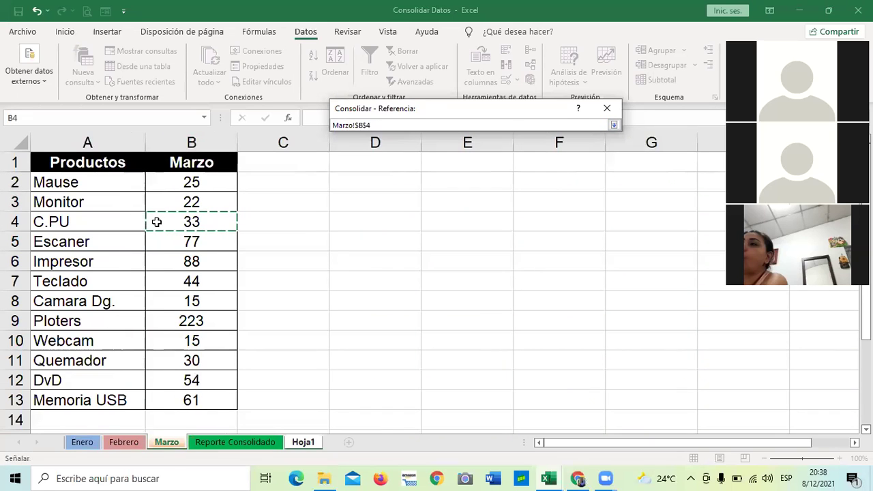
click(613, 126)
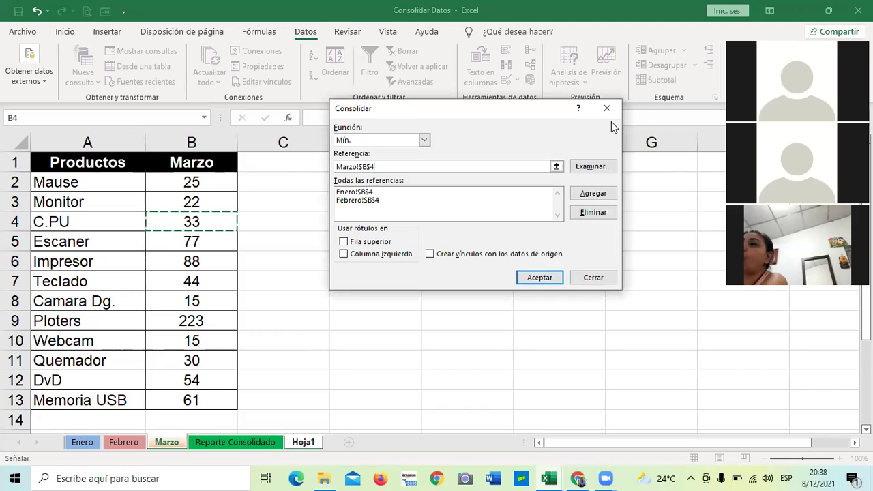
click(536, 276)
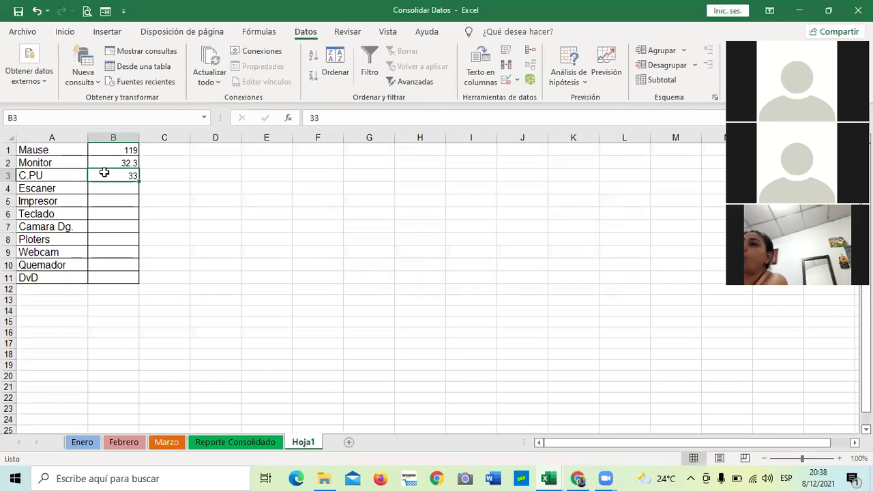
Review the product quantities on the Enero, Febrero and Marzo sheets.
click(82, 442)
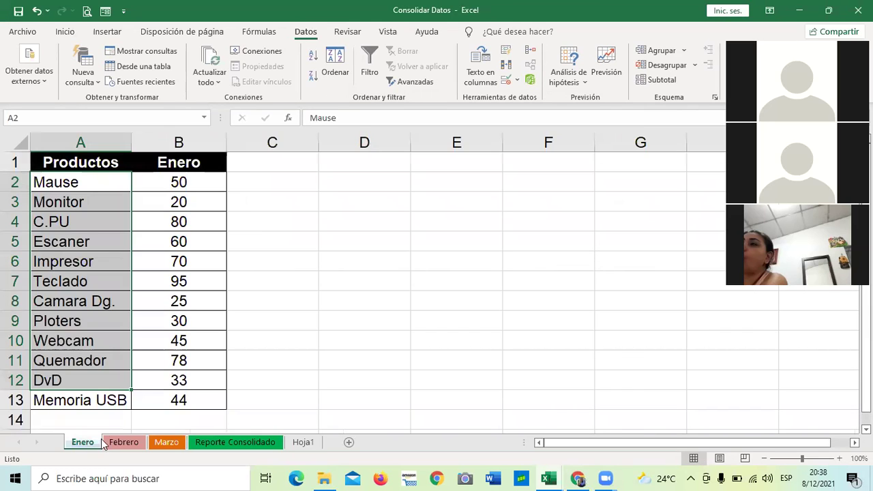
click(320, 379)
click(124, 442)
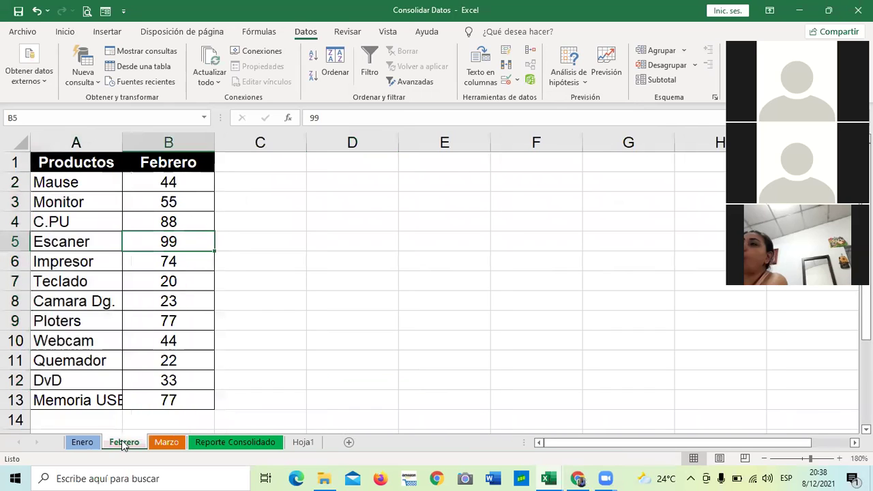
click(166, 443)
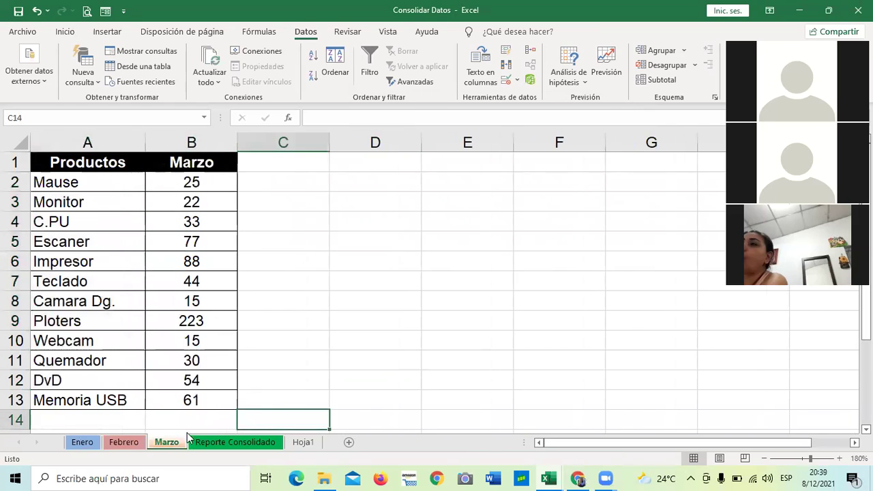
scroll(316, 354, down, 4)
scroll(317, 355, up, 4)
scroll(302, 352, down, 2)
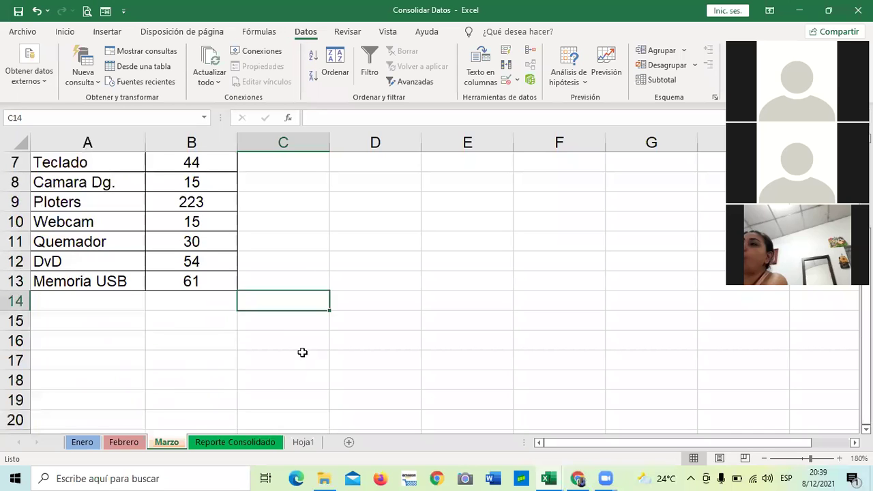
Examine the price, the Precio Con IVA formula and the Cantidades column on the Reporte Consolidado sheet.
click(232, 443)
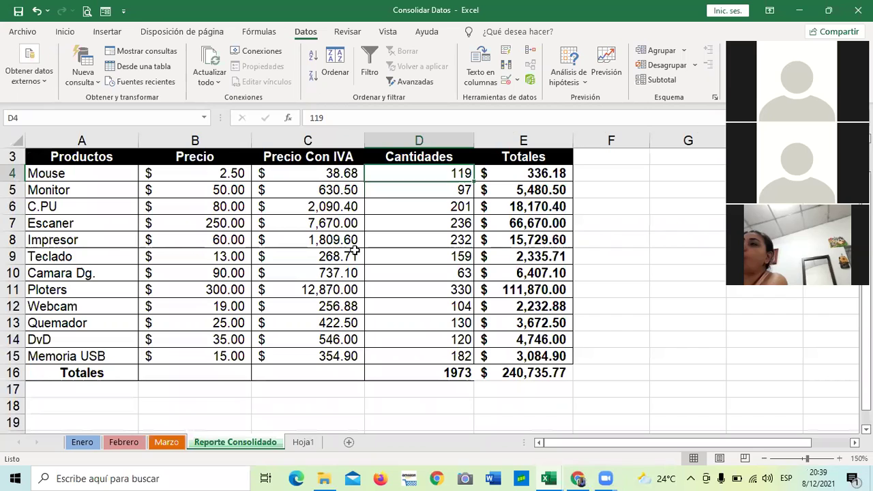
click(223, 173)
click(276, 174)
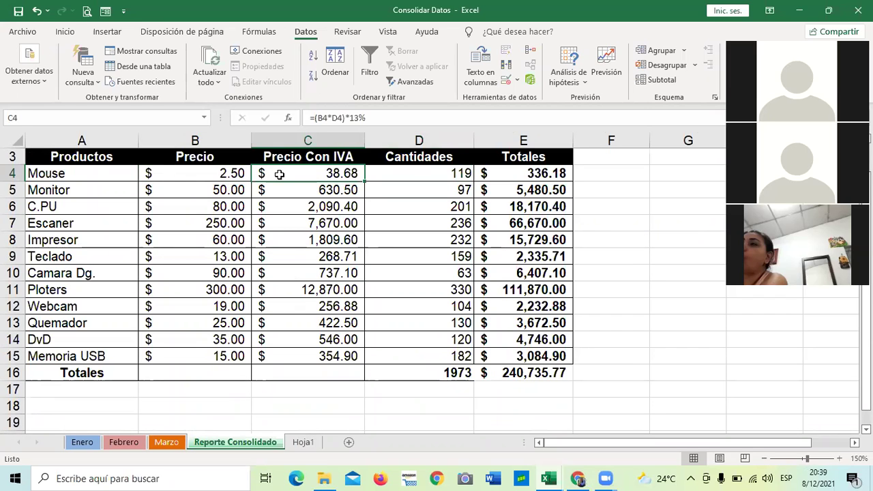
click(394, 176)
click(397, 191)
click(402, 239)
click(413, 272)
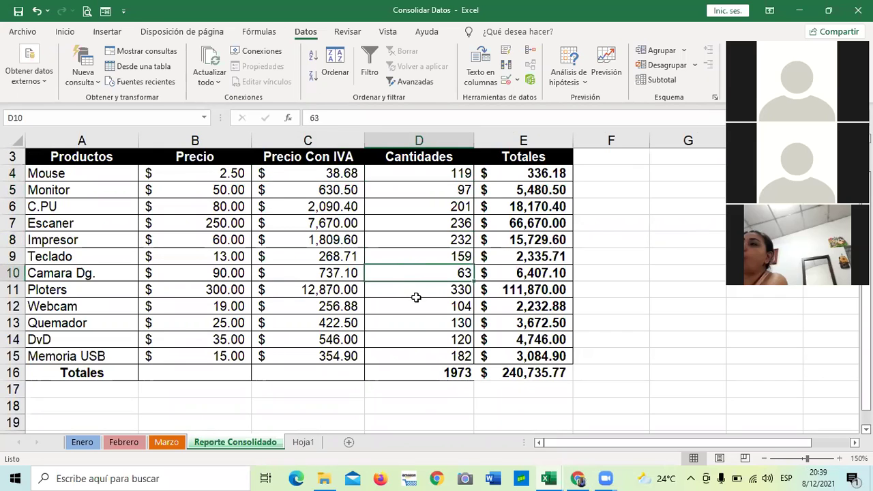
click(416, 301)
click(416, 356)
click(417, 317)
click(417, 289)
click(415, 256)
click(418, 206)
click(418, 164)
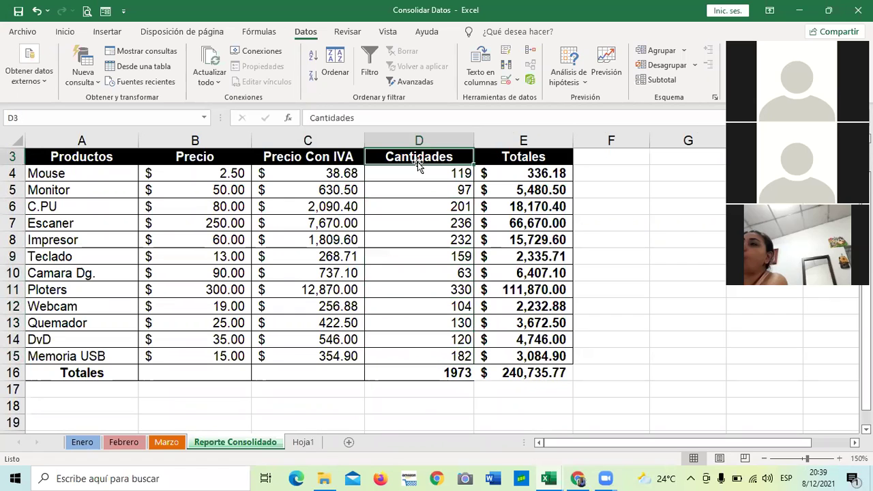
Return to Hoja1 and inspect the consolidated value for Monitor in cell B2.
click(302, 442)
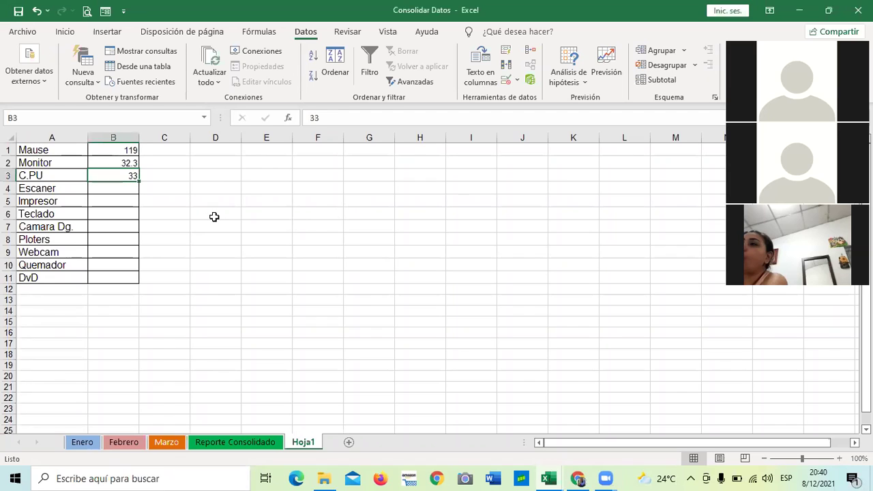
click(119, 160)
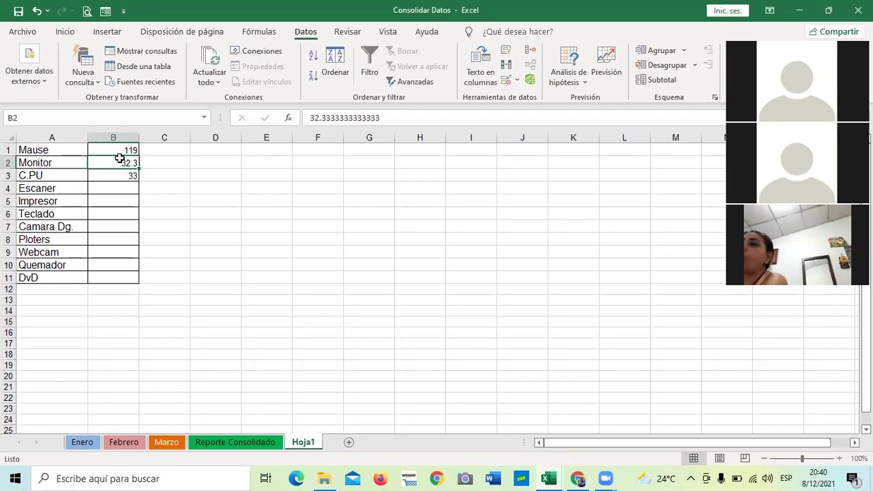
click(243, 189)
click(125, 161)
Open the Consolidate tool for cell B4 beside Escaner, remove the references Marzo!$B$4, Febrero!$B$4 and Enero!$B$4, and close it.
click(119, 185)
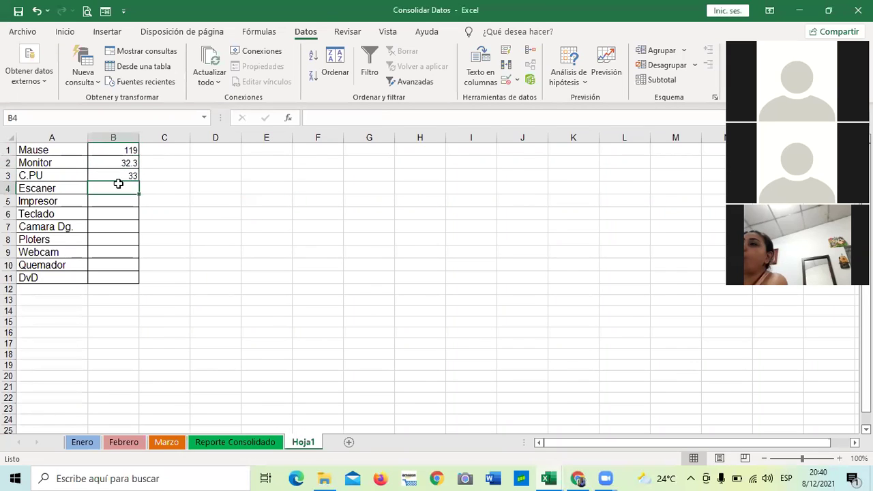
click(534, 54)
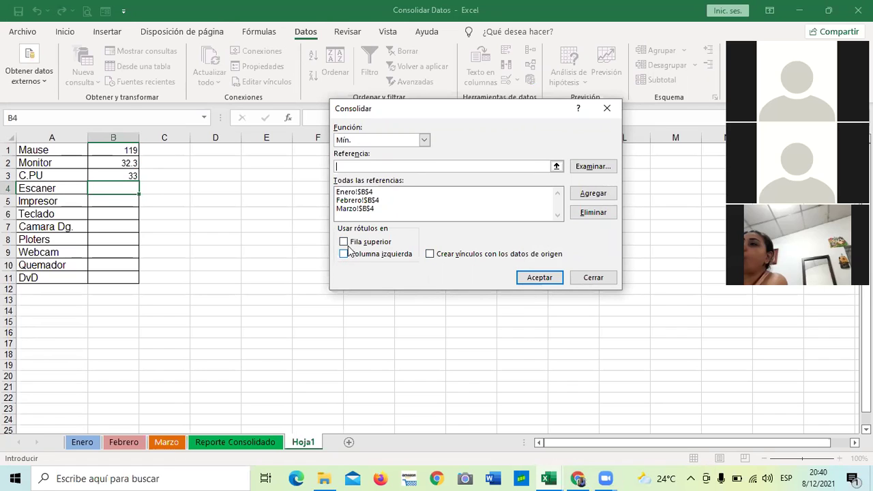
click(364, 209)
click(592, 167)
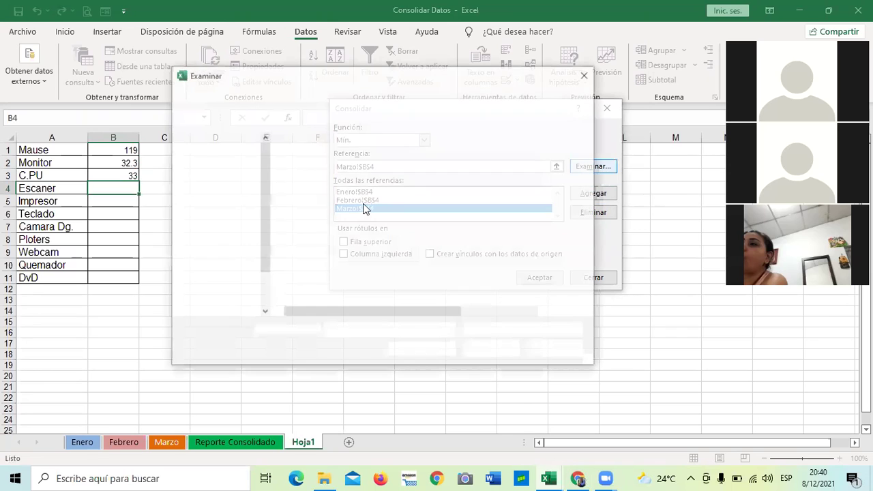
click(557, 350)
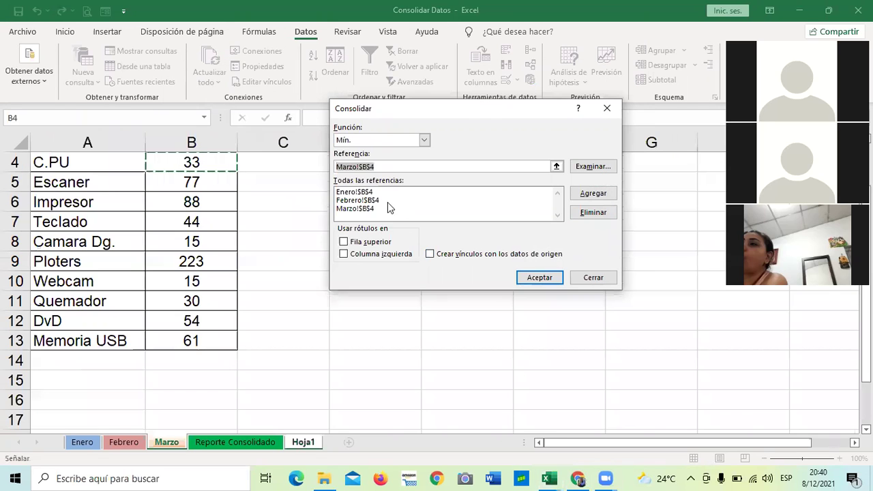
click(594, 213)
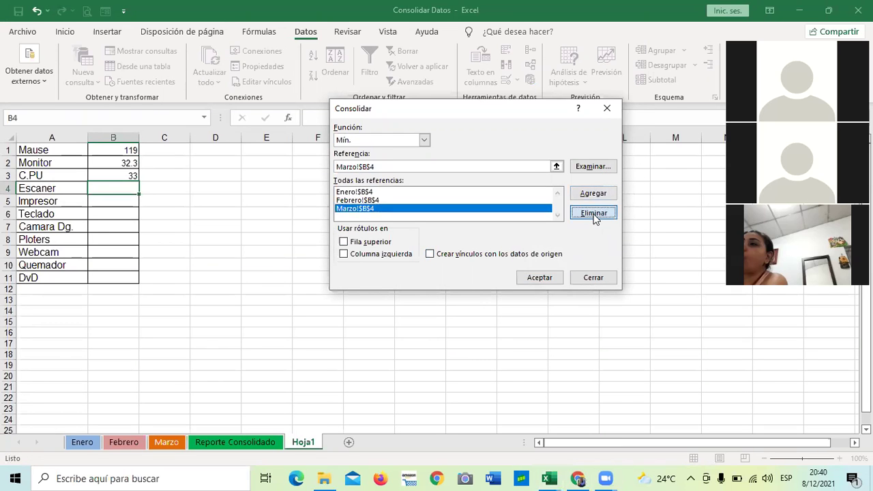
click(354, 200)
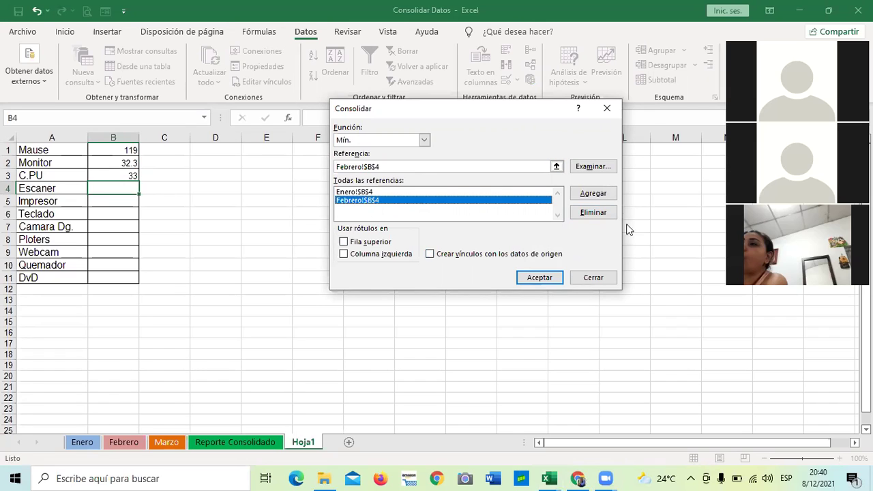
click(592, 213)
click(376, 193)
click(584, 213)
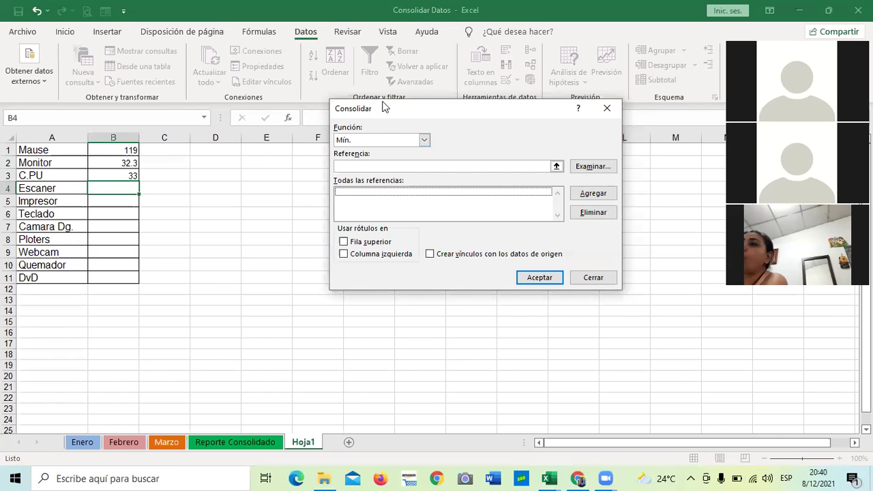
click(589, 277)
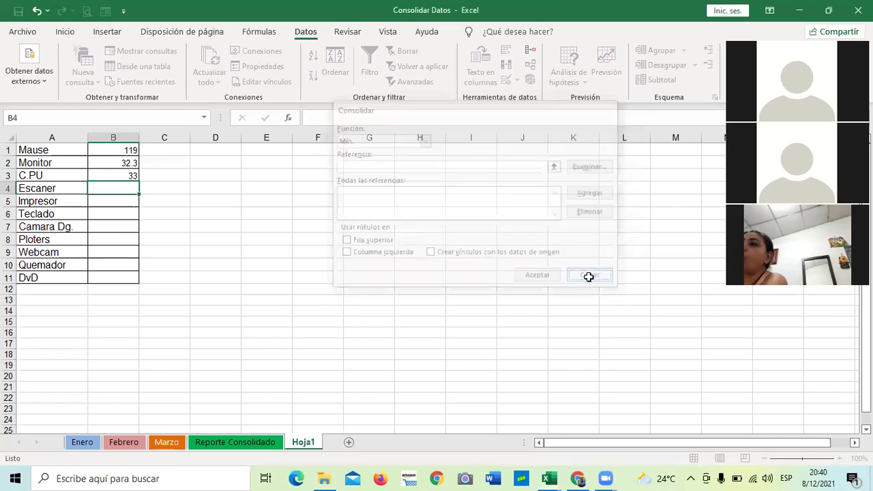
Switch to the workbook 4.3 Modificaciones en las tablas (2) and look over the Faltantes, Eficacia and Creadas columns on Funcion SI.
click(391, 290)
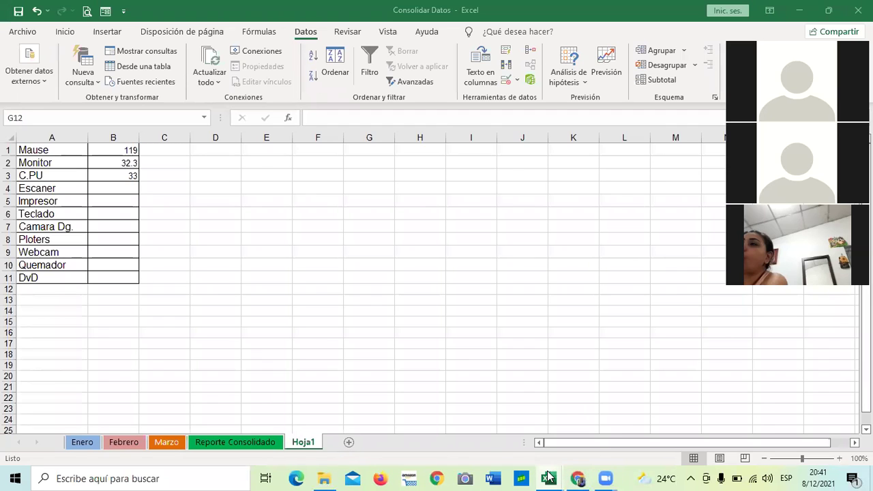
mouse_move(549, 477)
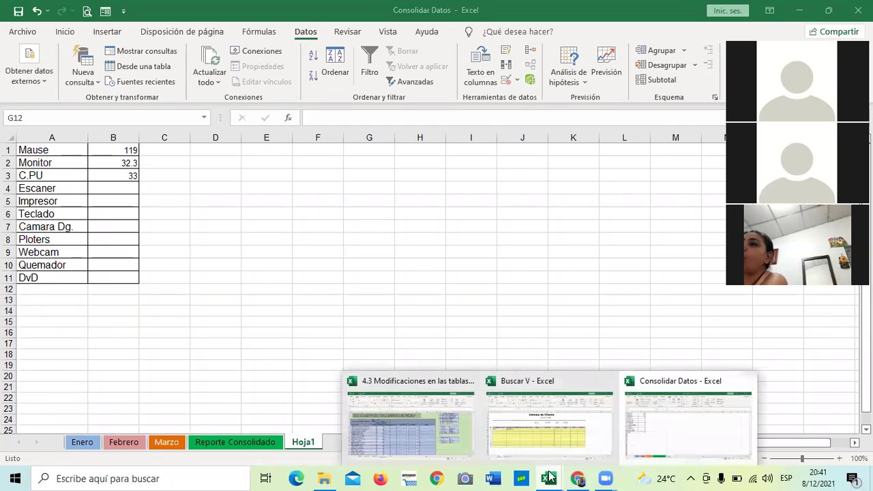
click(395, 424)
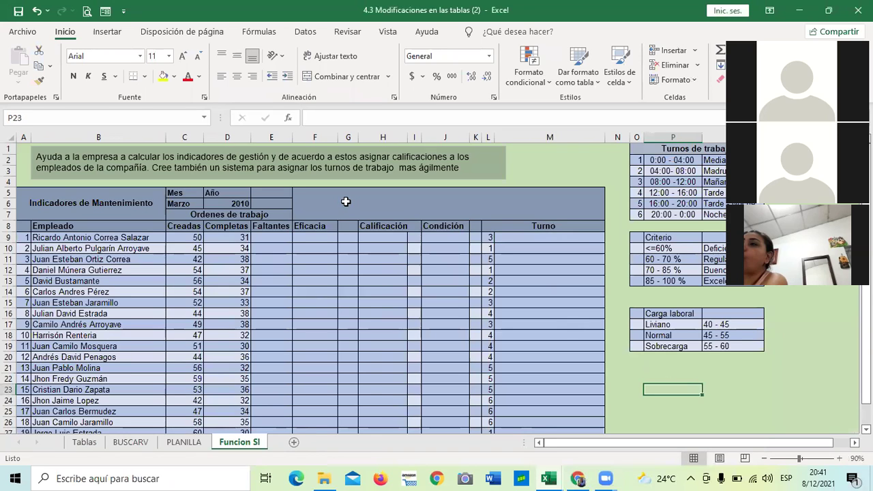
click(312, 293)
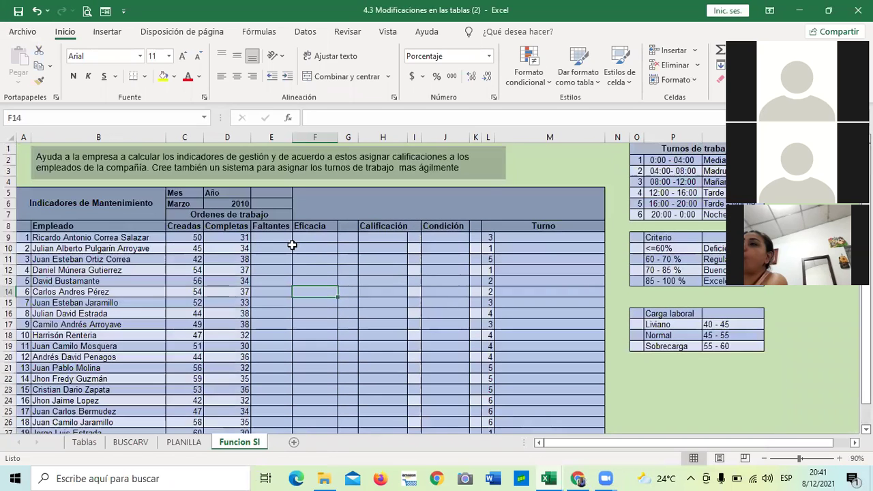
click(279, 236)
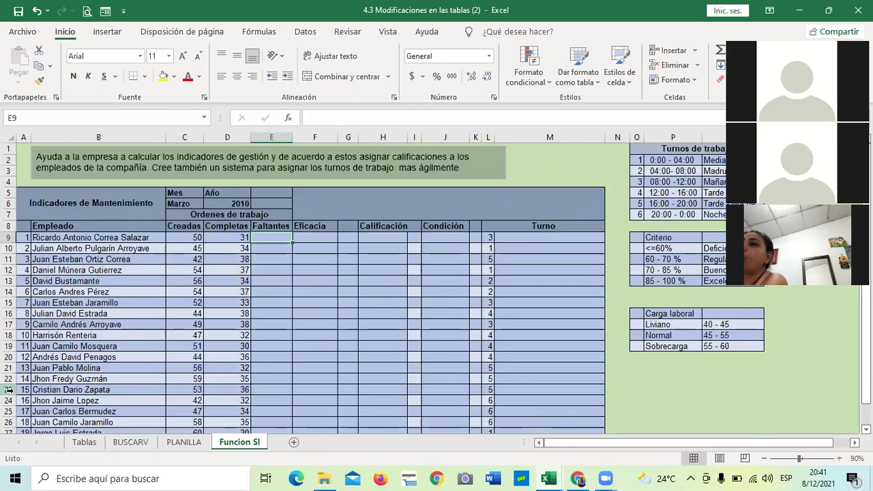
click(178, 238)
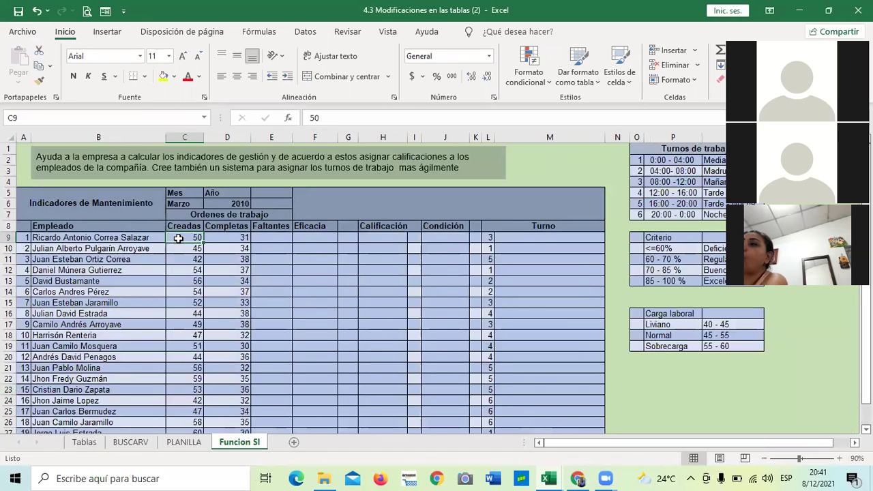
Calculate the first employee's Faltantes in cell E9 with the formula =C9-D9.
click(272, 238)
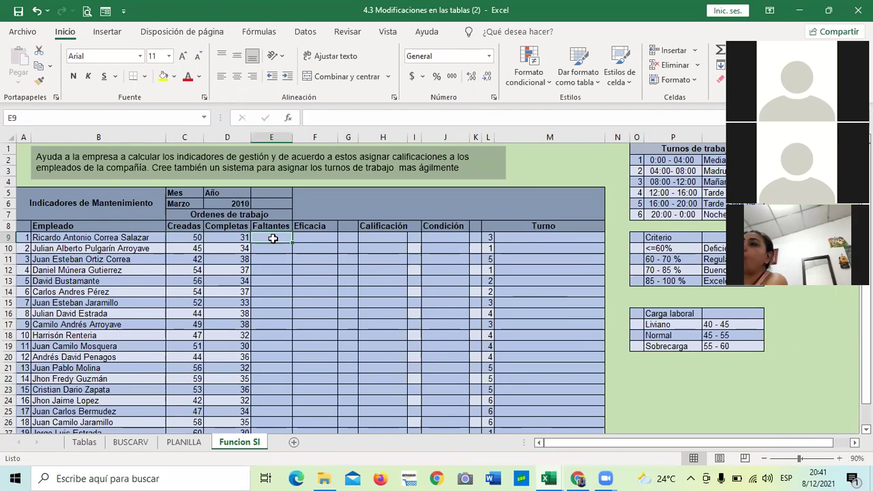
text(=)
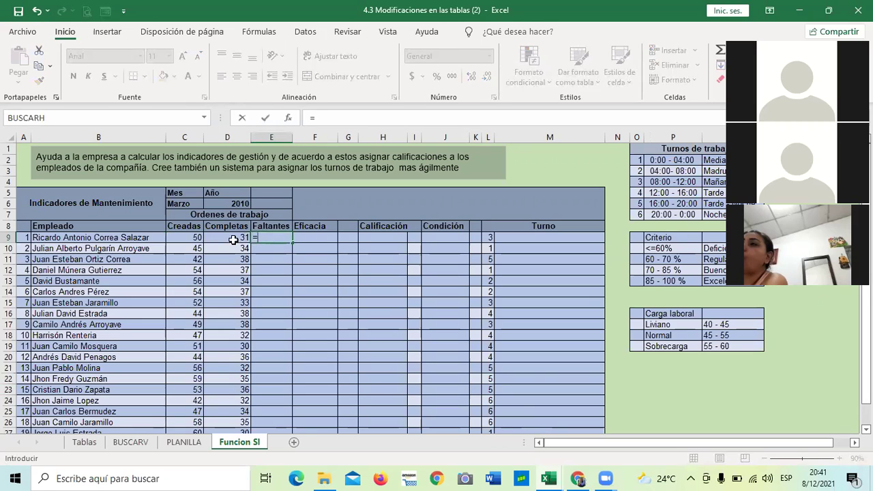
click(192, 237)
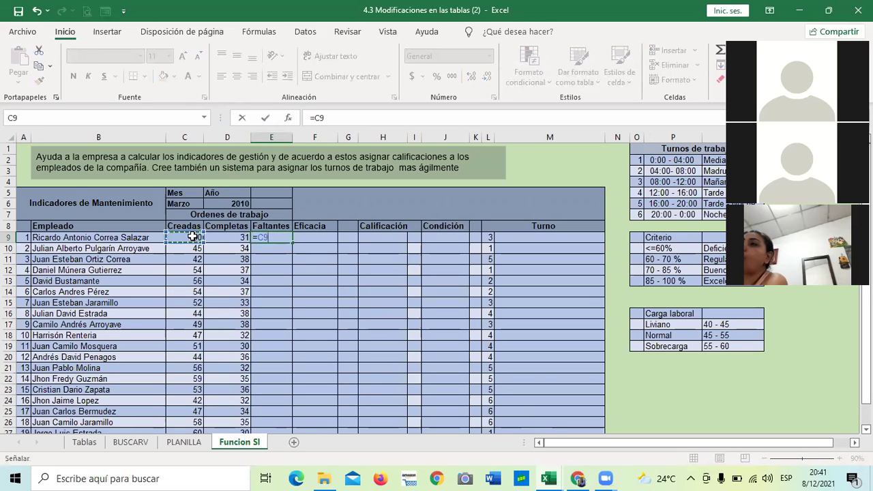
text(-)
click(231, 237)
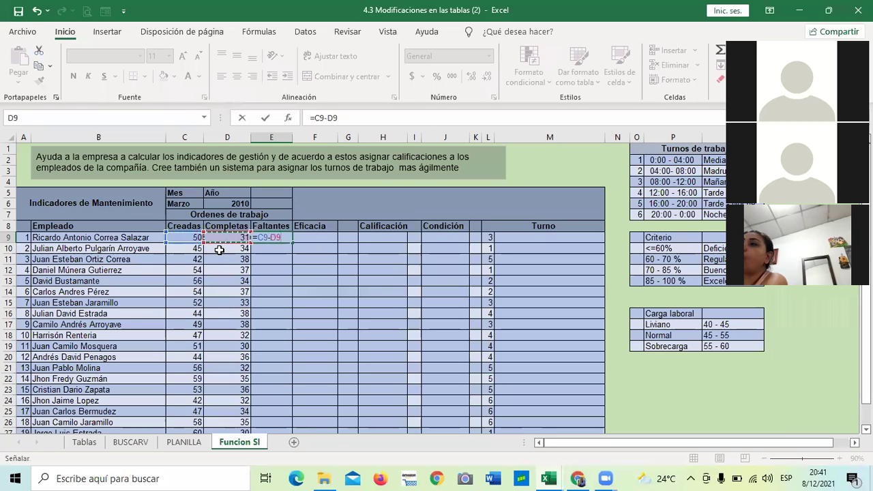
key(Return)
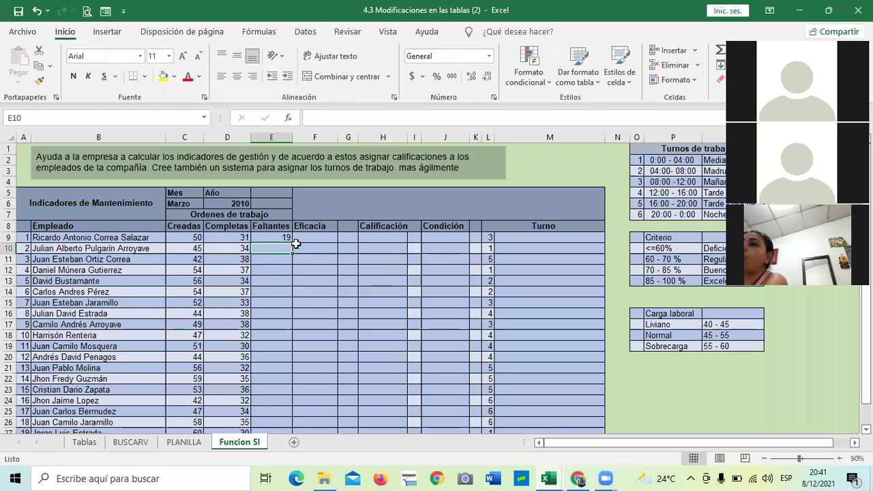
Copy the Faltantes formula from E9 down to E28 for all the employees.
click(271, 237)
drag(293, 242, 292, 403)
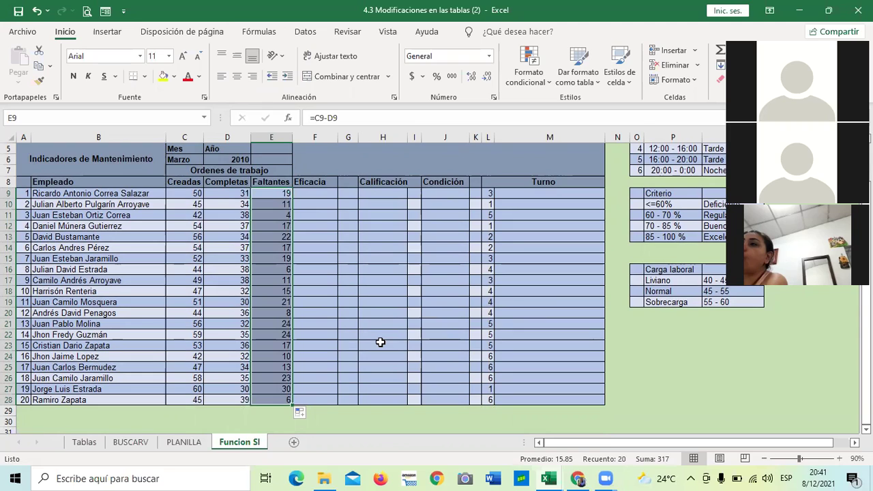
click(388, 302)
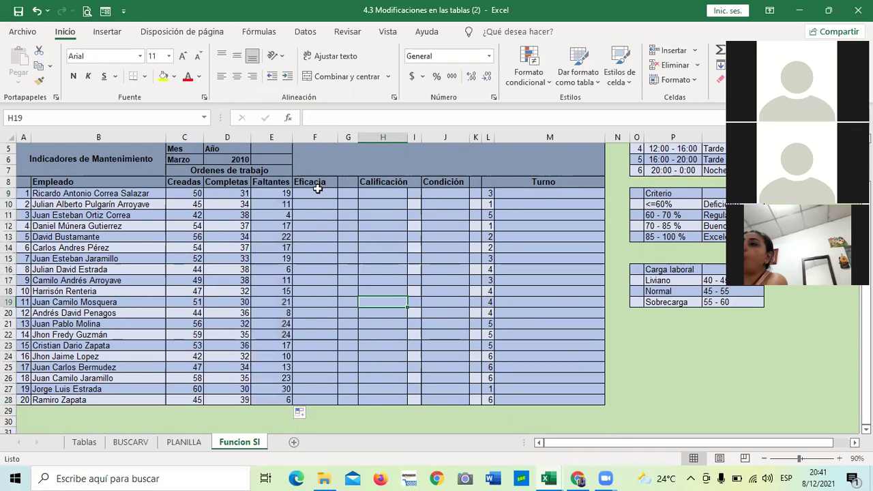
Enter the first employee's Eficacia formula =(D9*100%)/E9 in cell F9.
click(322, 193)
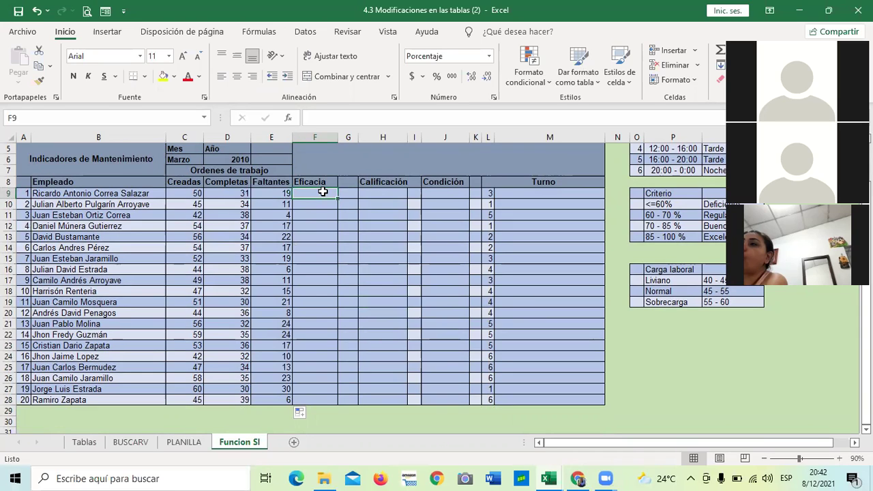
click(321, 248)
click(323, 193)
text(=)
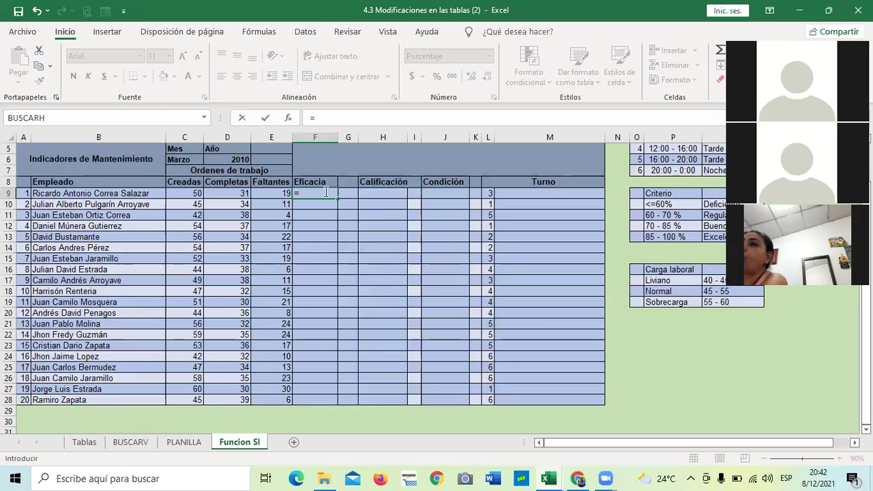
click(244, 192)
text(*100)
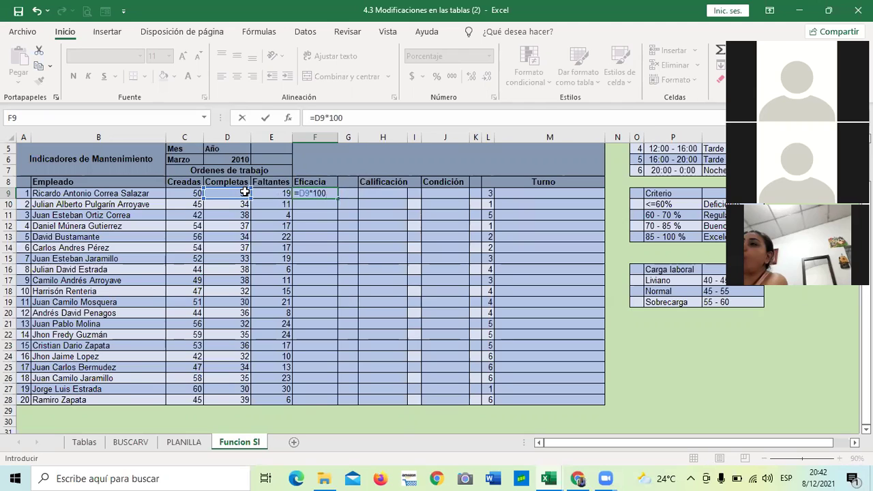
text(%)
click(314, 118)
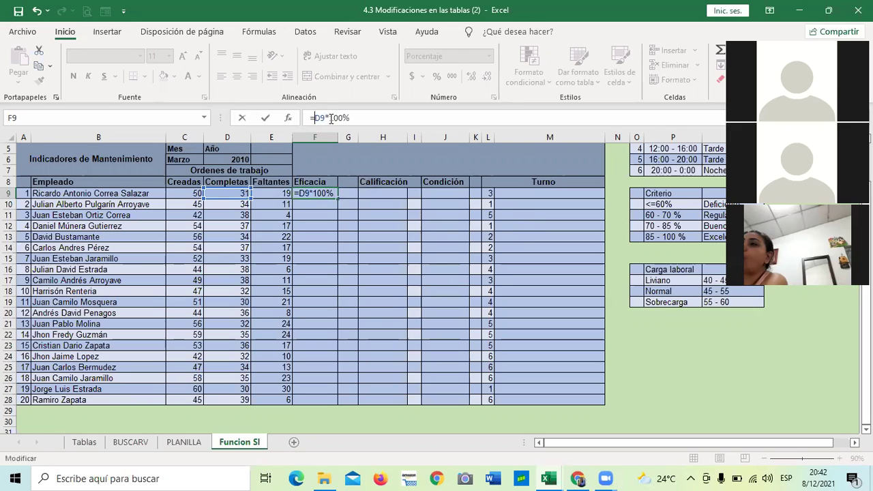
text(()
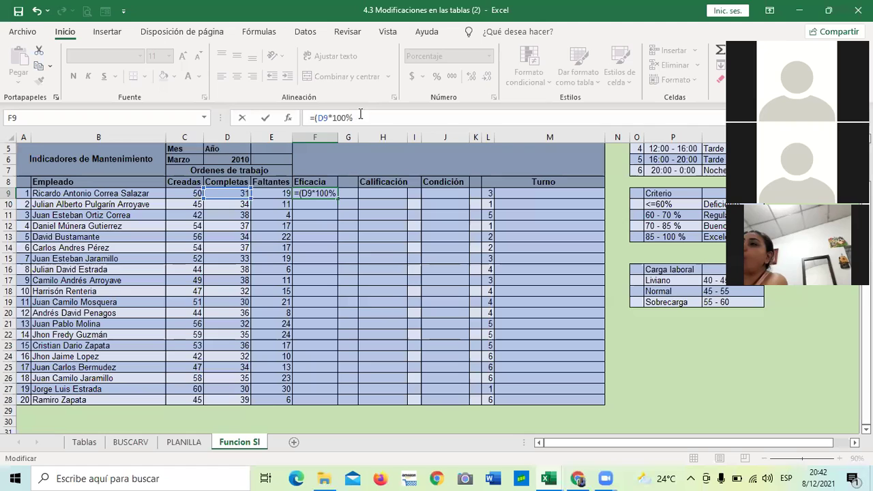
text())
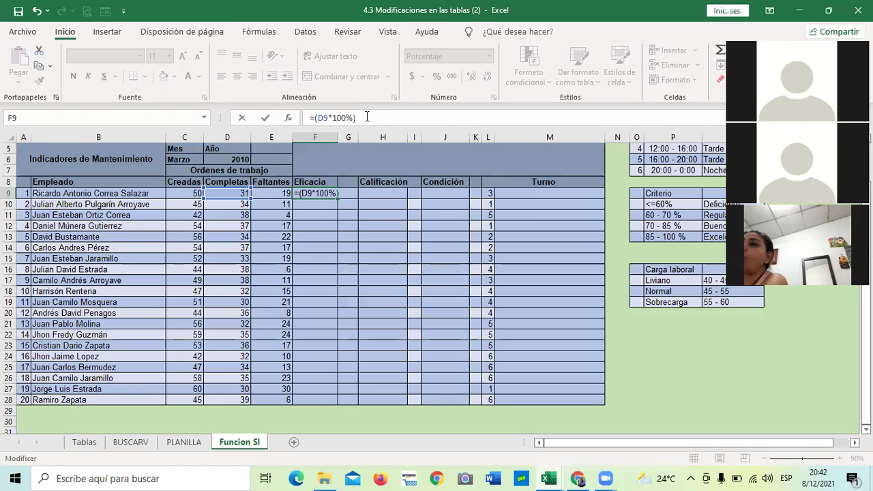
text(/)
click(271, 193)
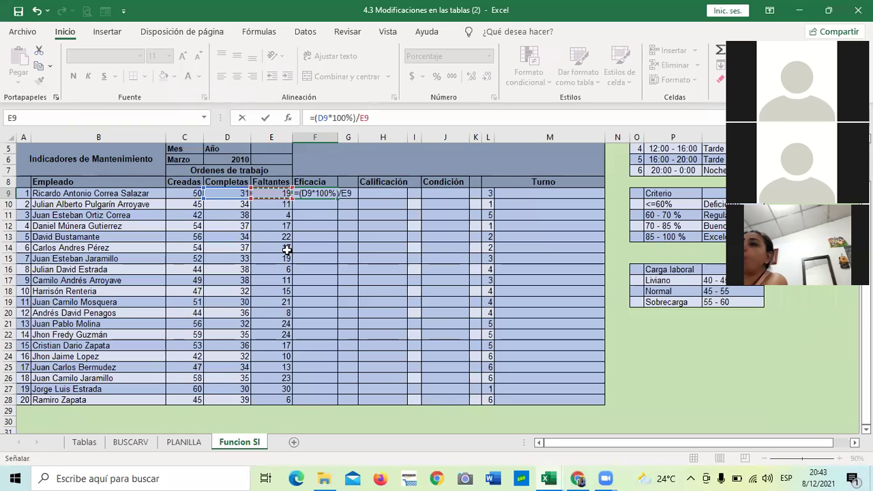
key(Return)
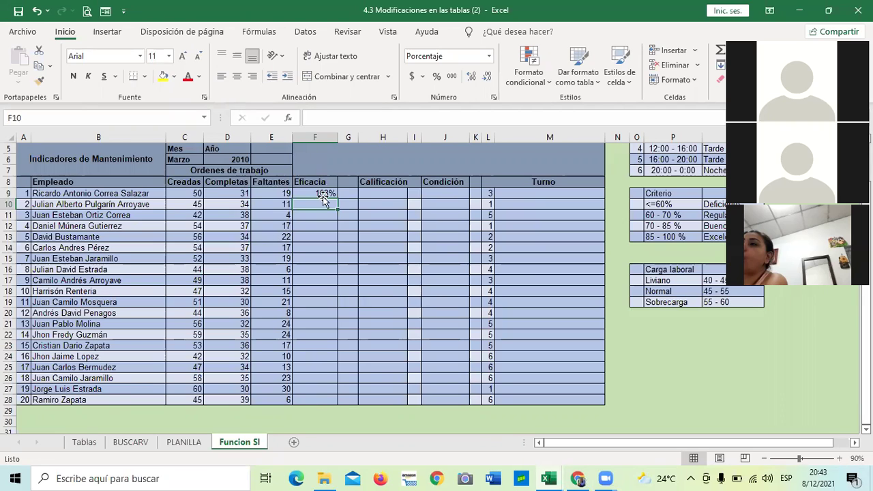
Correct the Eficacia formula in F9 to divide by Creadas, making it =(D9*100%)/C9.
click(322, 194)
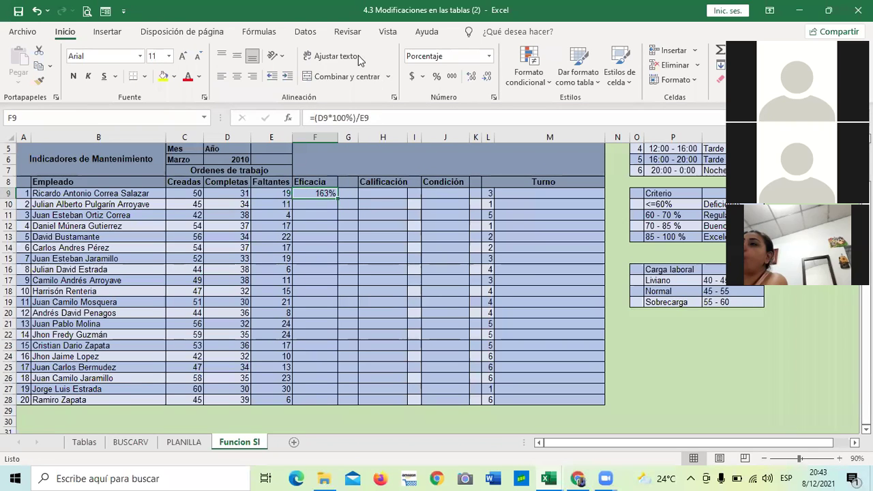
key(F2)
key(BackSpace)
key(BackSpace)
click(179, 194)
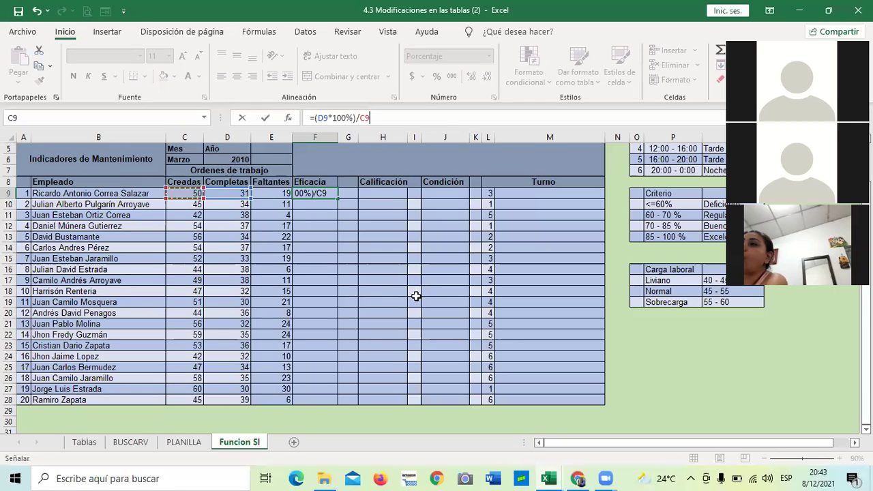
key(Return)
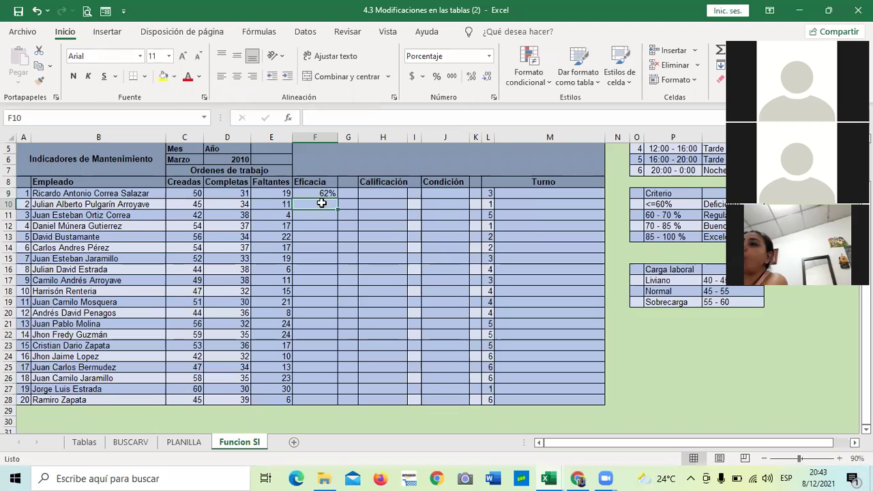
Copy the Eficacia formula from F9 down to F28 for all the employees.
click(322, 193)
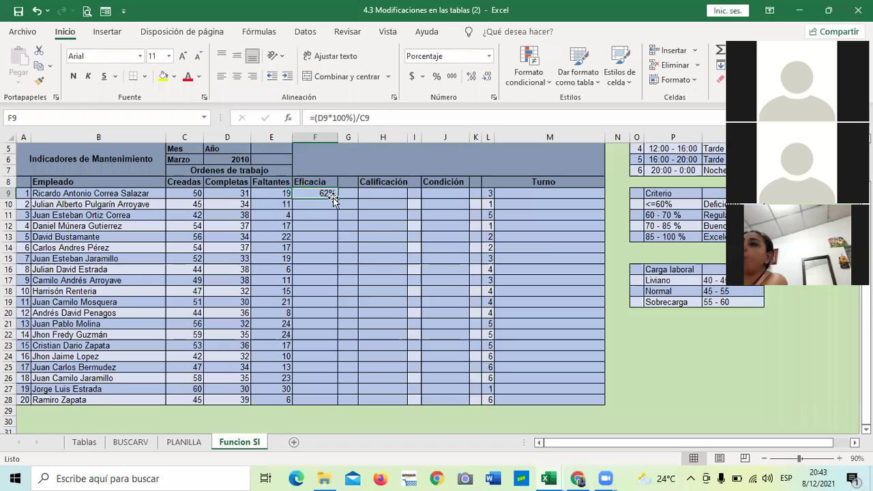
drag(338, 199, 346, 403)
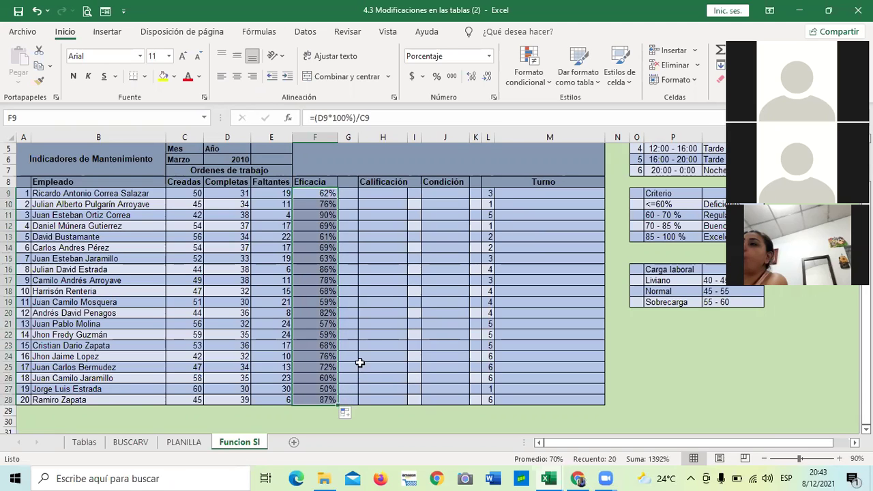
click(400, 244)
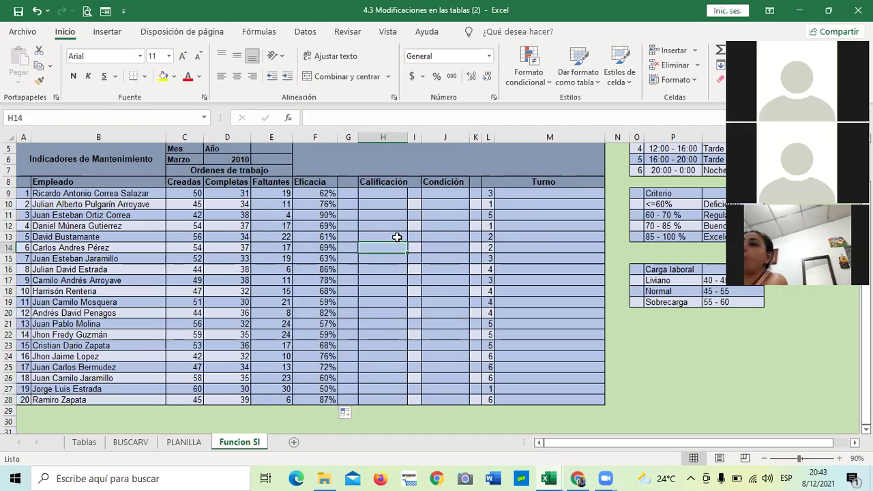
click(316, 192)
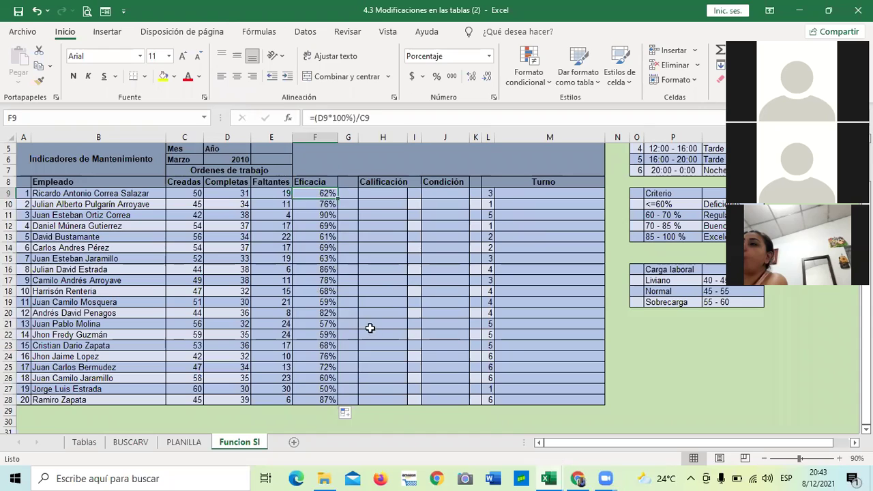
drag(370, 327, 372, 334)
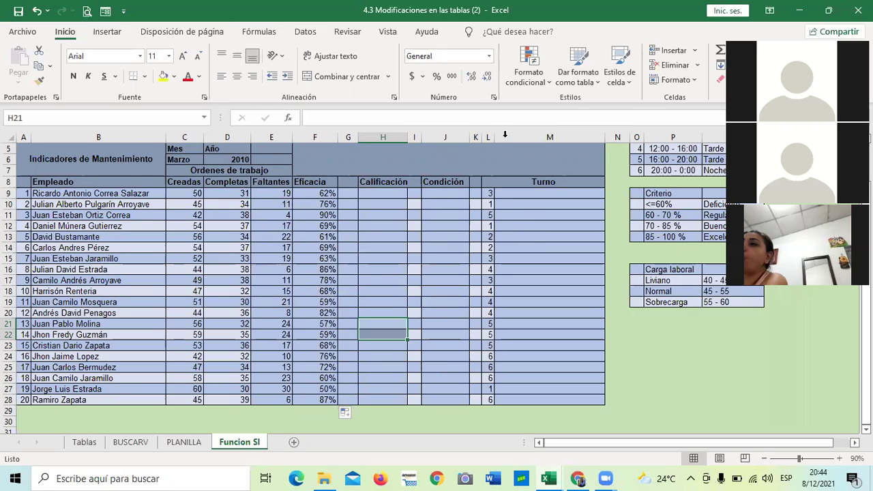
Start the Calificación formula in H9 with an SI function that returns "Deficiente" when F9<=60%.
click(382, 192)
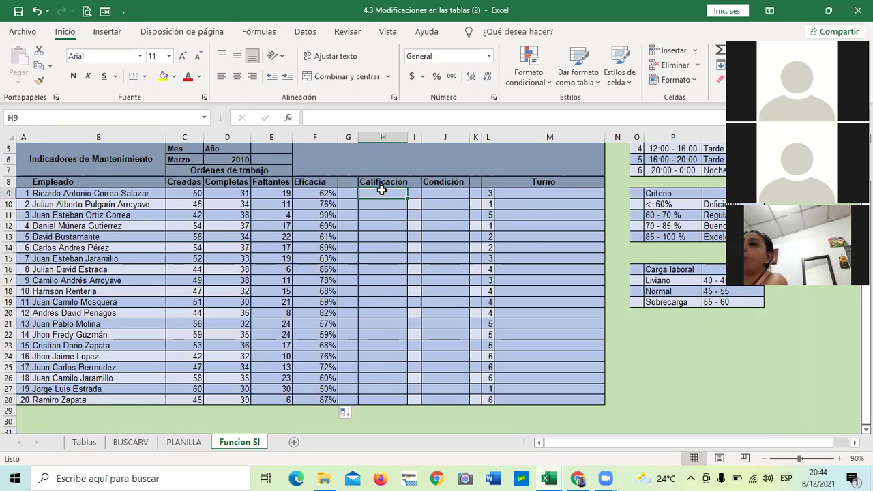
text(=s)
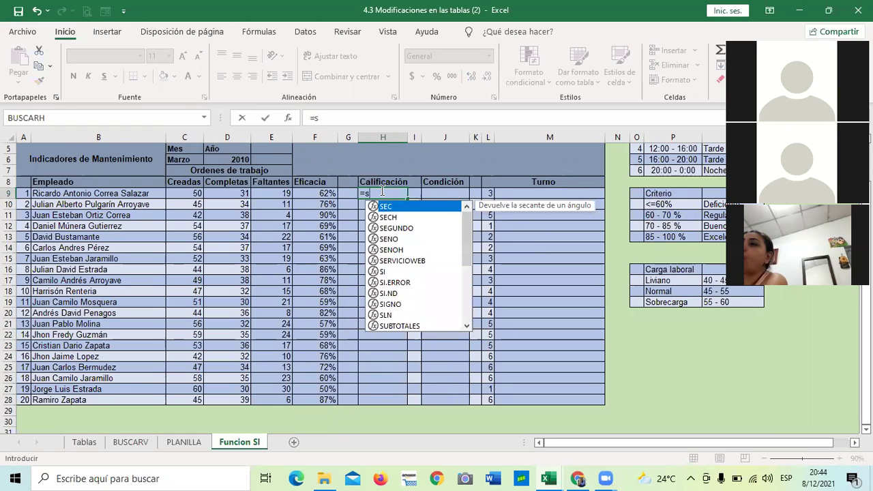
text(i)
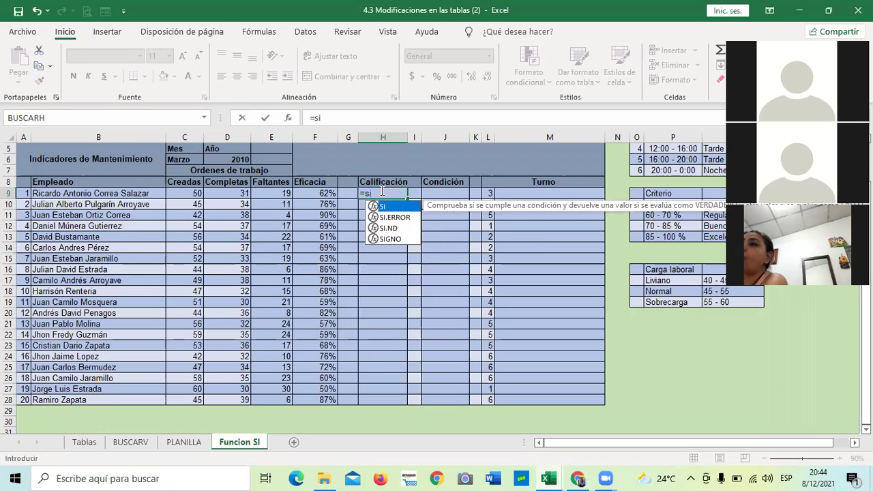
text(()
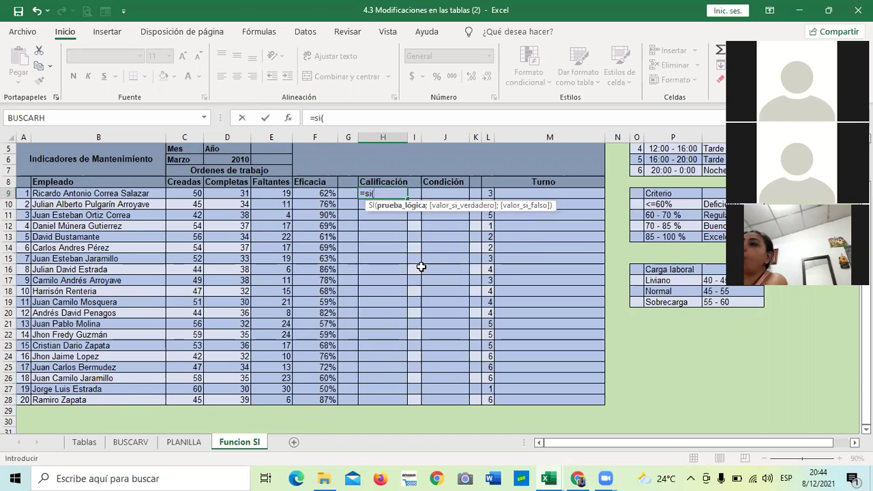
click(307, 191)
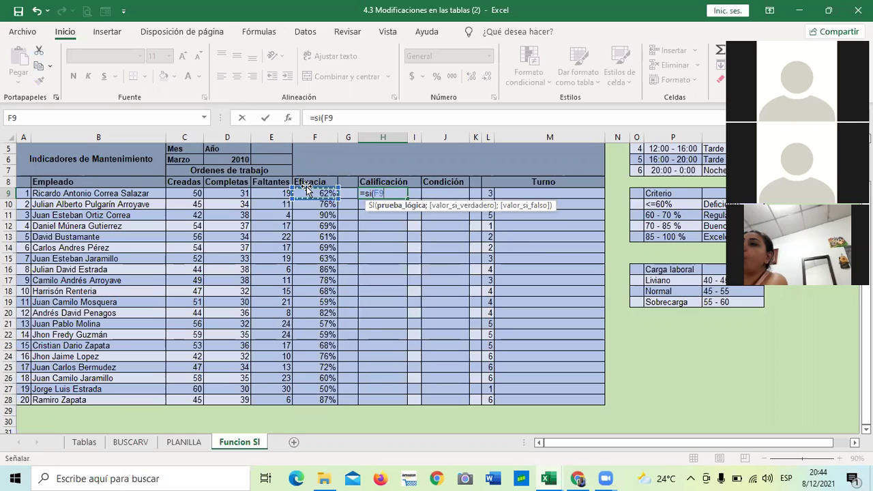
text(<=6)
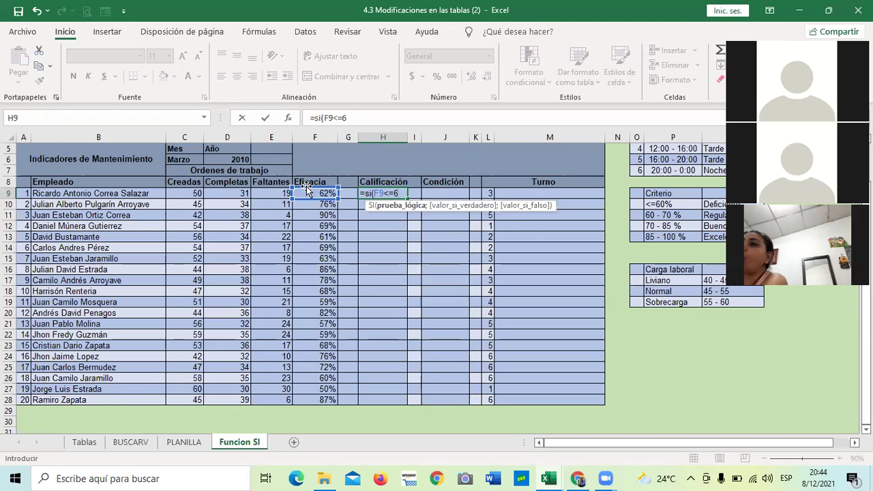
text(0%;)
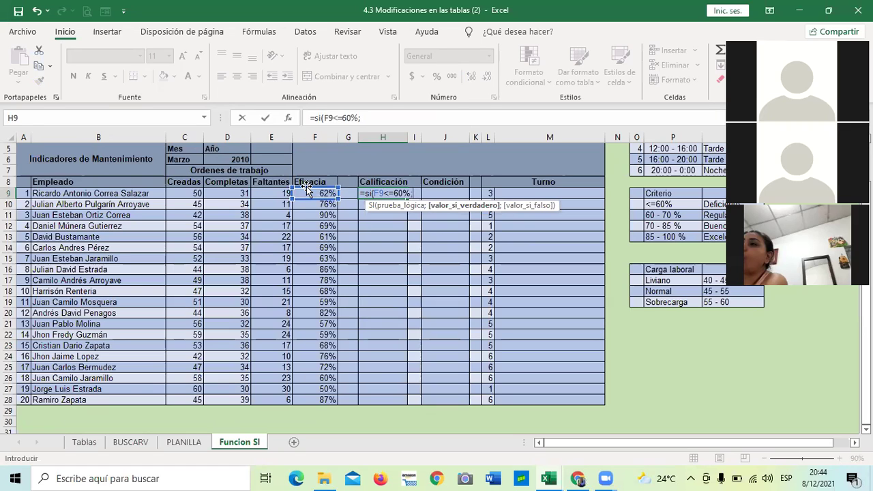
text("Defi)
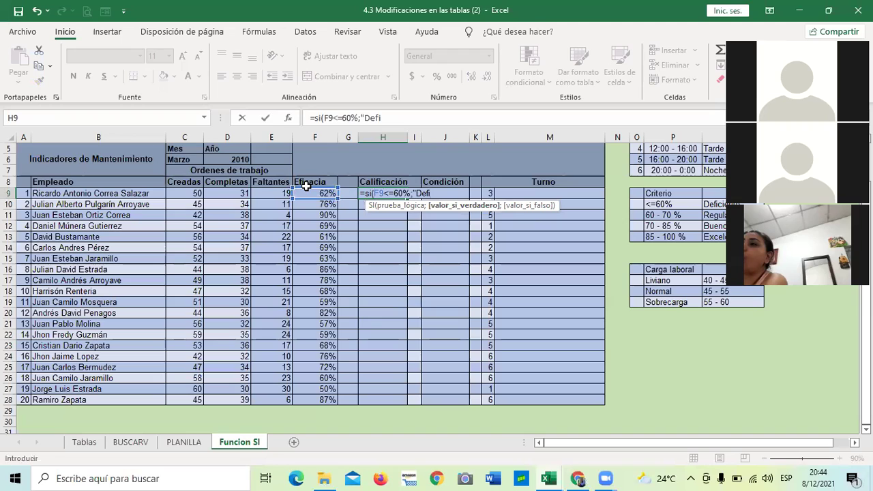
text(ciente";)
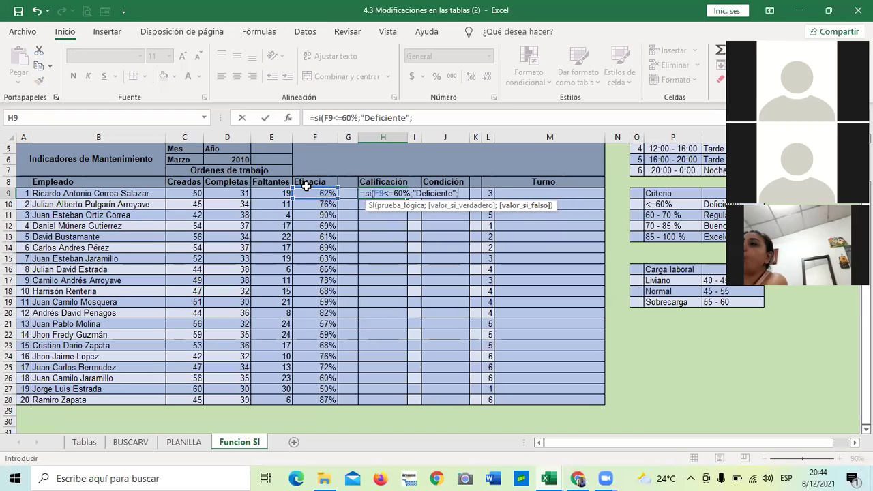
Nest a second SI in the H9 formula that returns "Regular" when F9<=70%.
text(si)
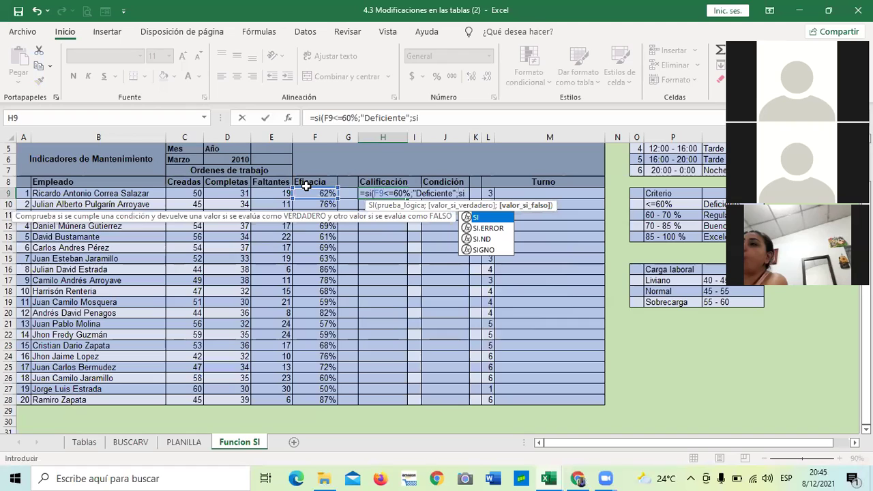
text(()
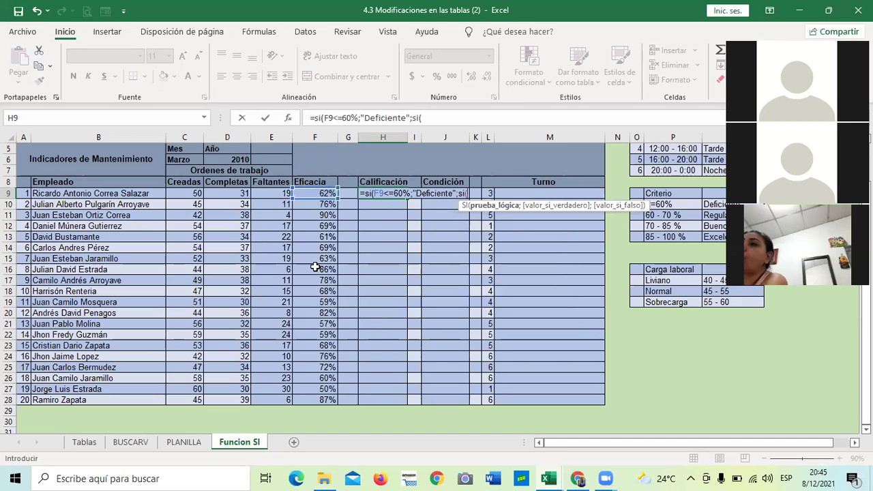
click(312, 193)
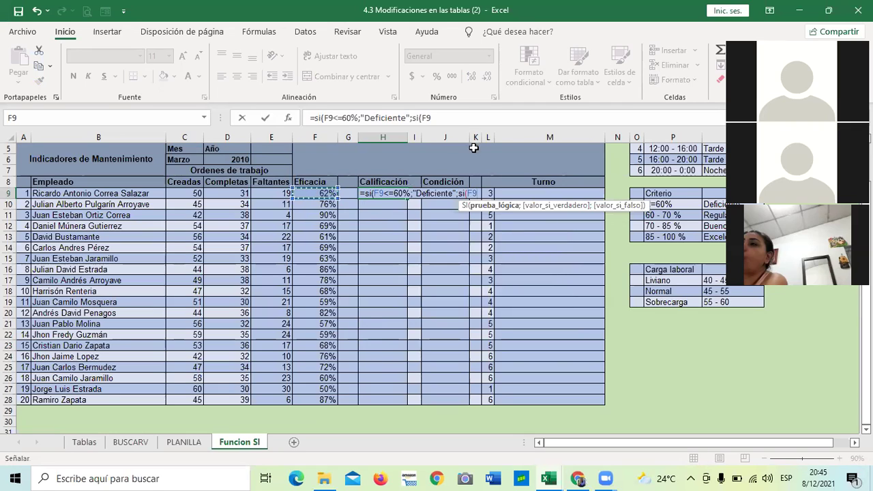
click(446, 118)
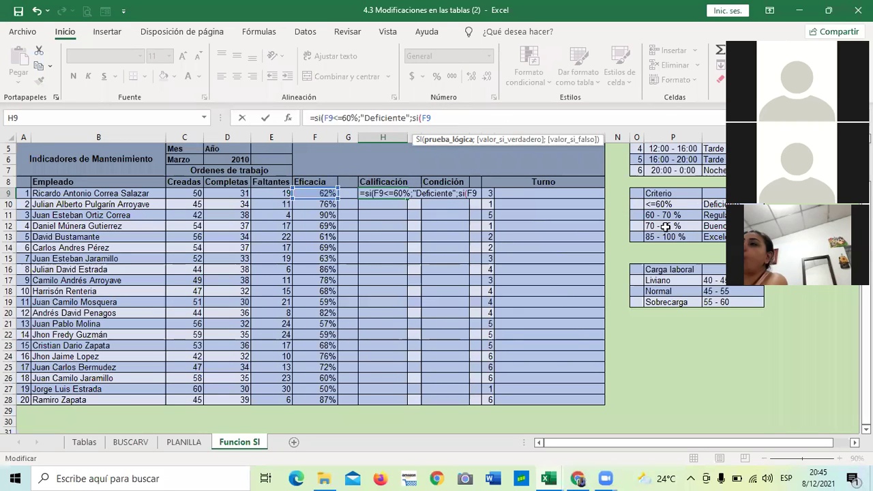
text(<)
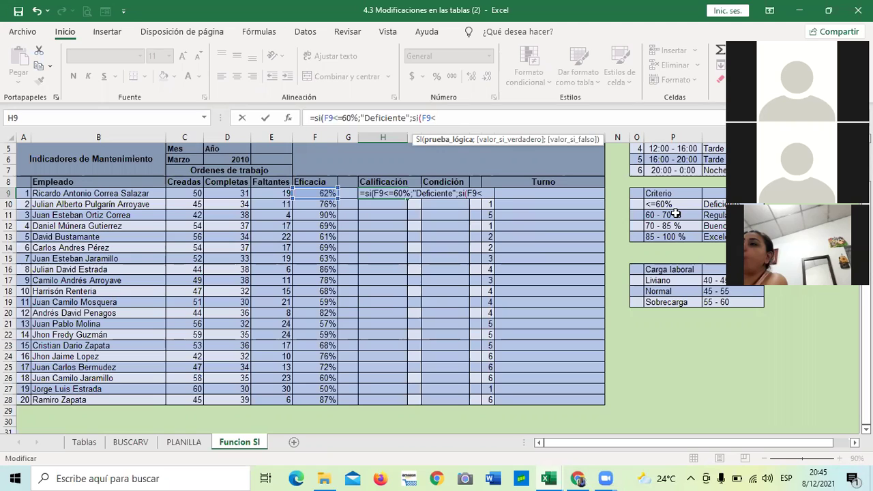
text(=70)
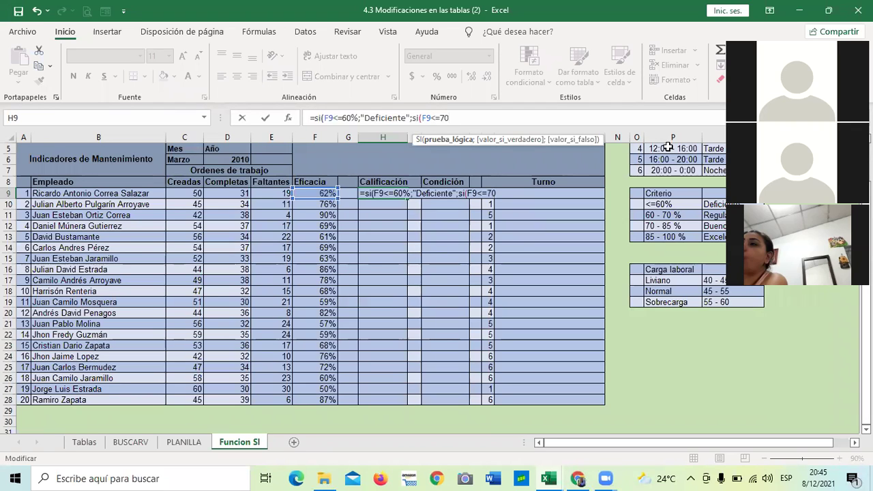
text(%;")
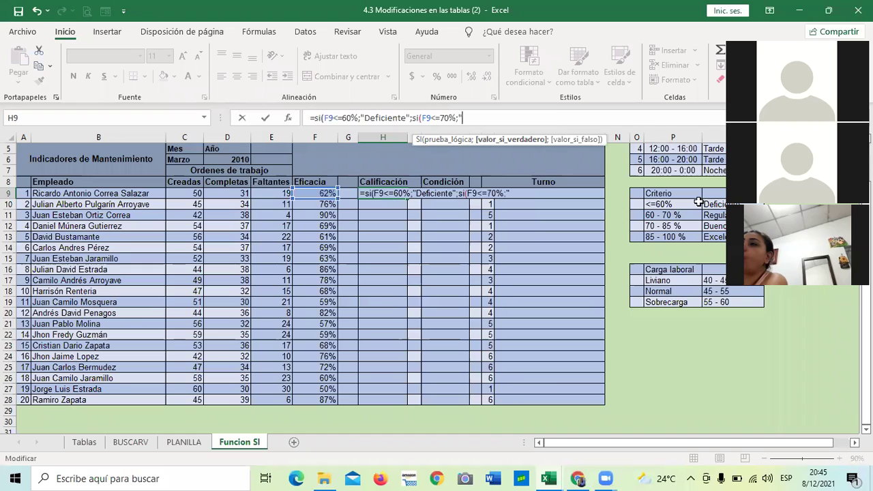
text(Regular)
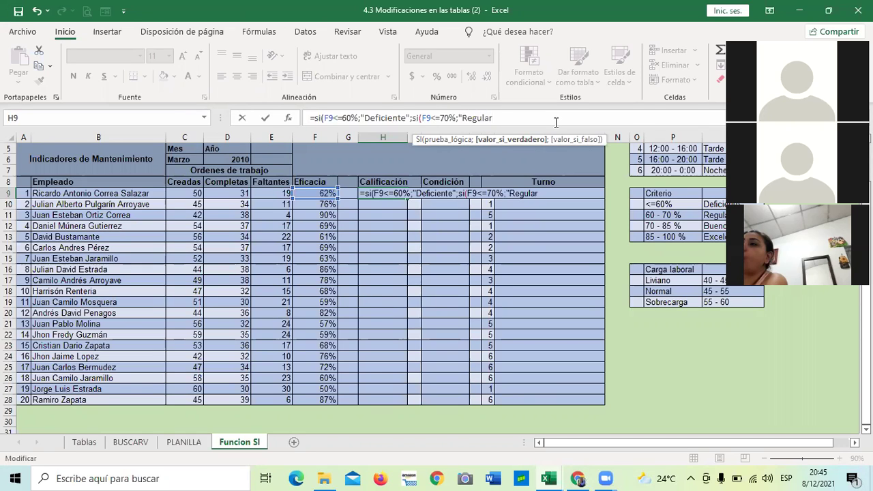
text(";)
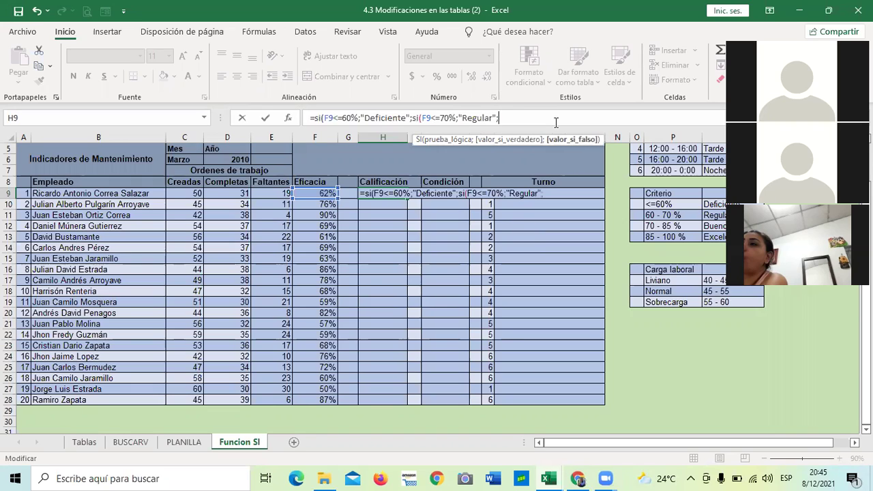
Nest a third SI in the Calificación formula that returns "Bueno" when F9<85%.
text(si)
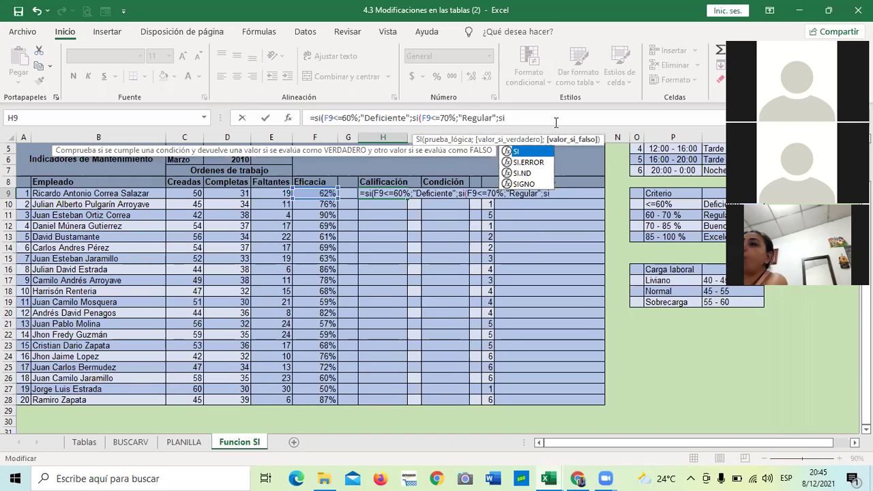
text(()
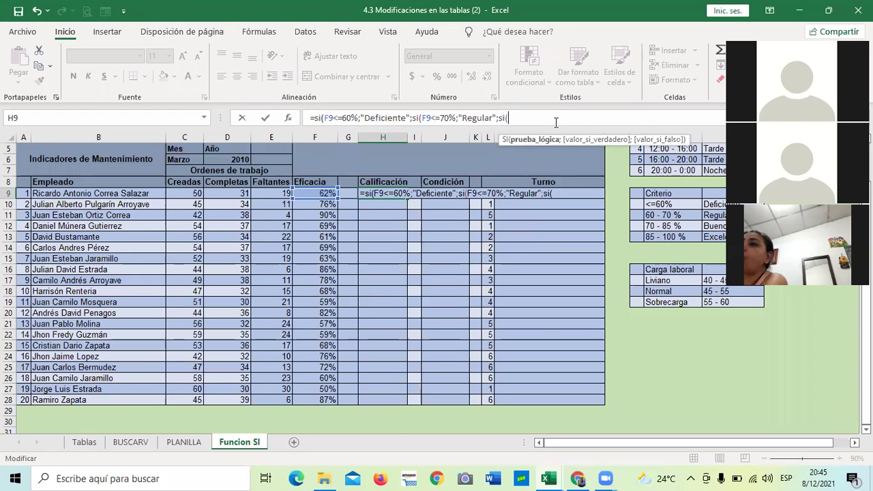
click(314, 193)
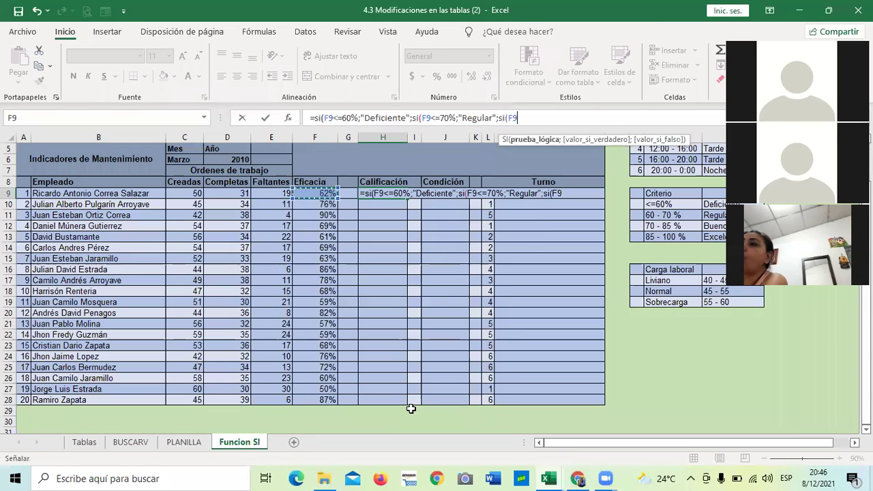
text(<)
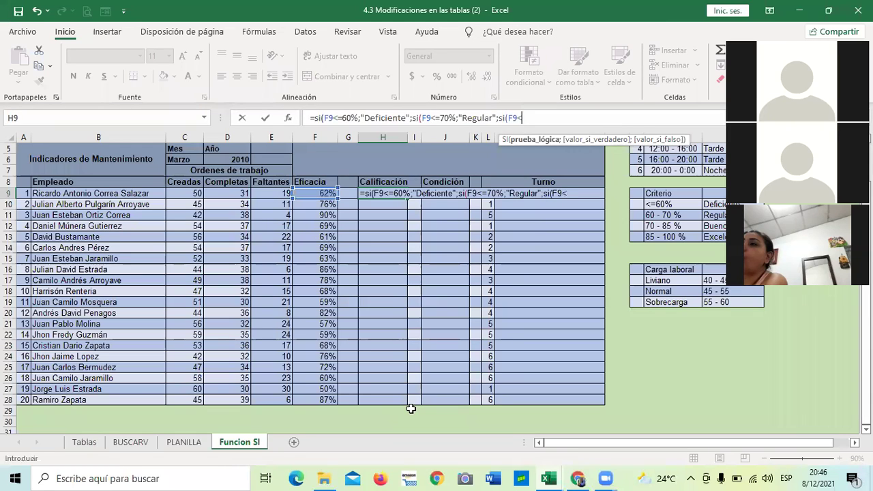
text(85%;")
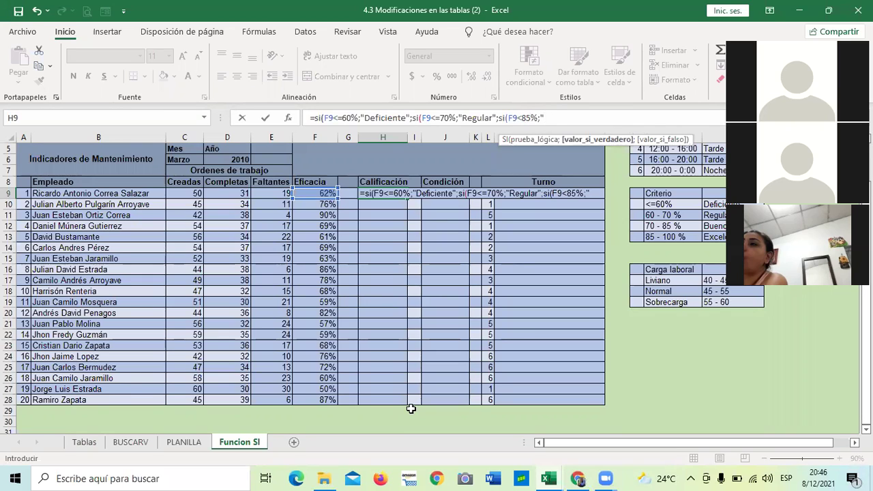
text(Bueno)
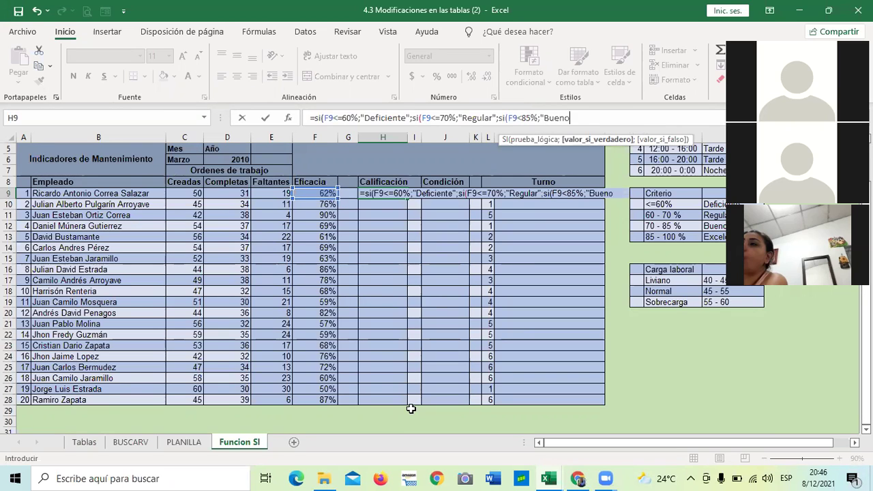
text(";)
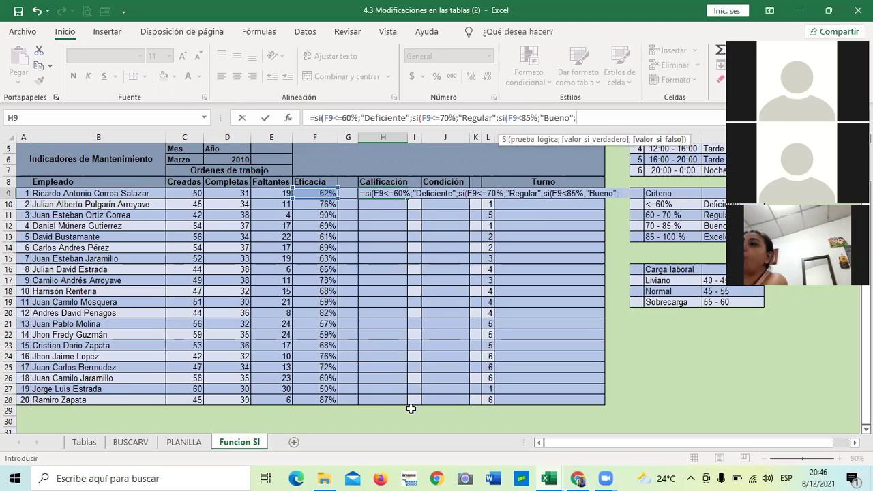
Nest a final SI returning "Excelente" when F9>85%, close the H9 formula and accept the proposed parenthesis correction.
text(si()
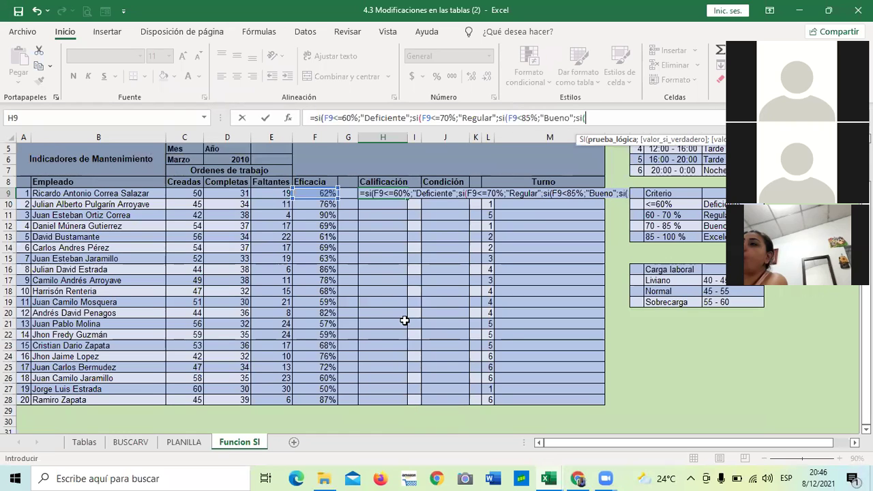
click(312, 193)
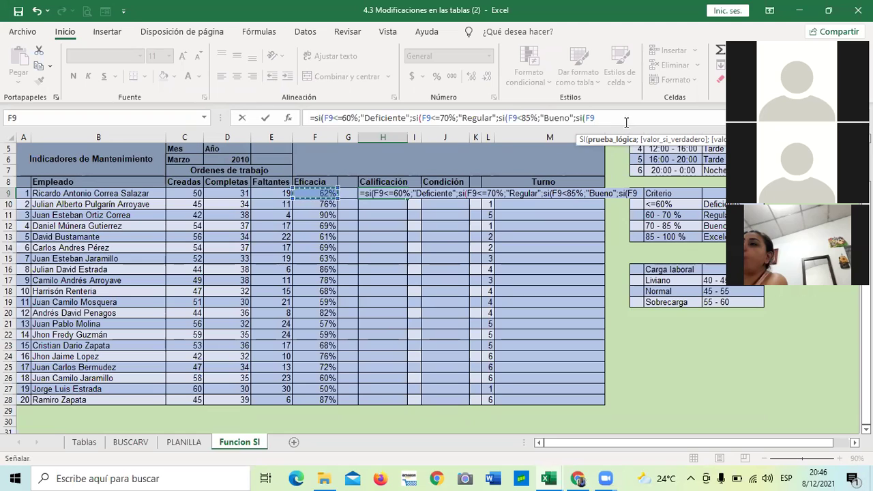
text(>85)
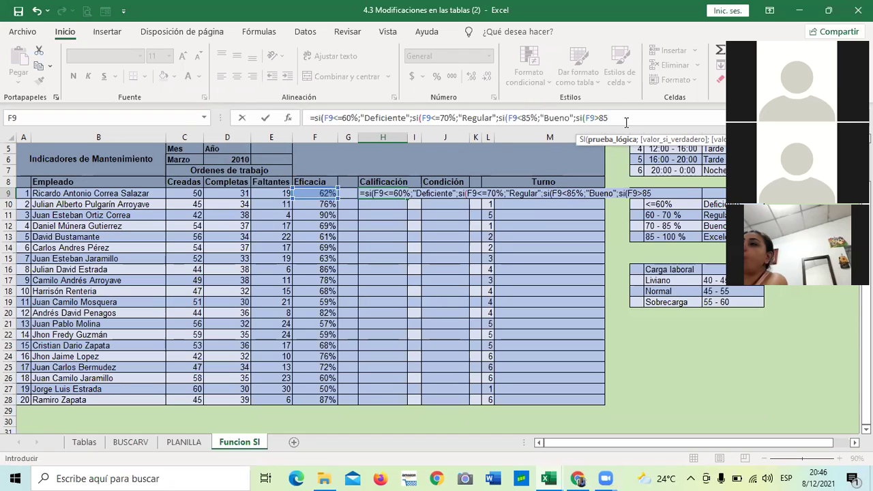
text(%;)
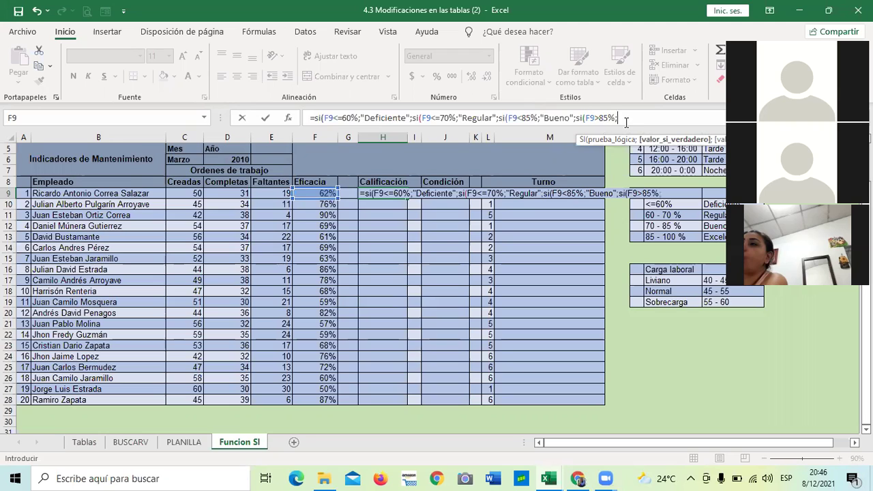
text("Excelente)
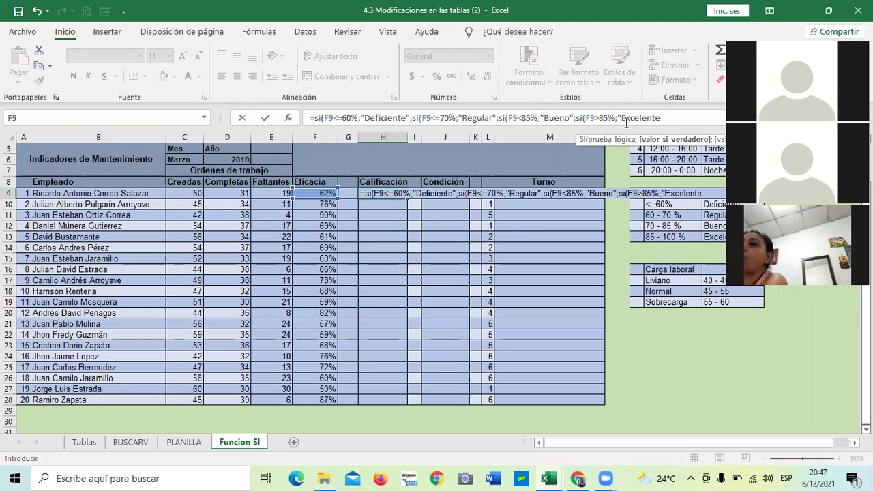
text(")))
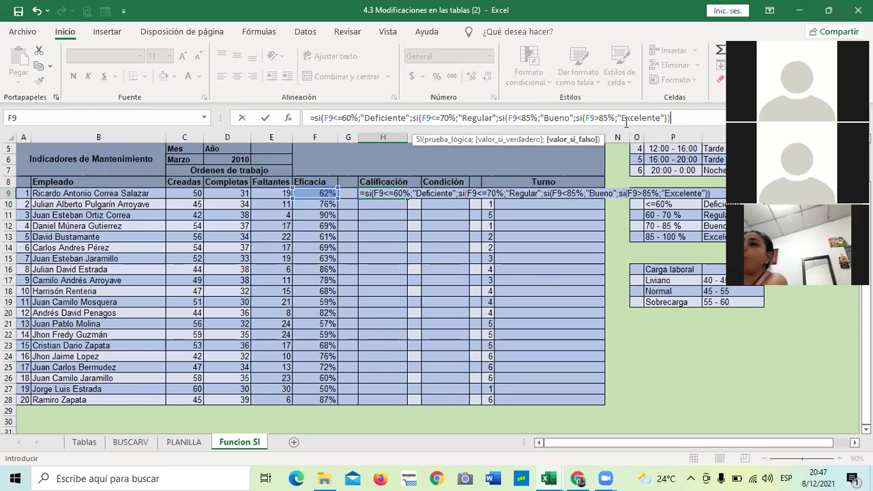
text()))
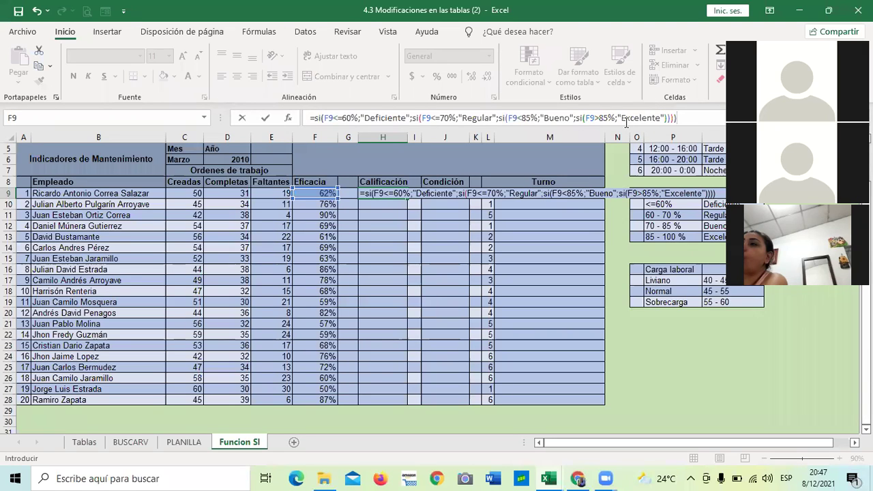
text())
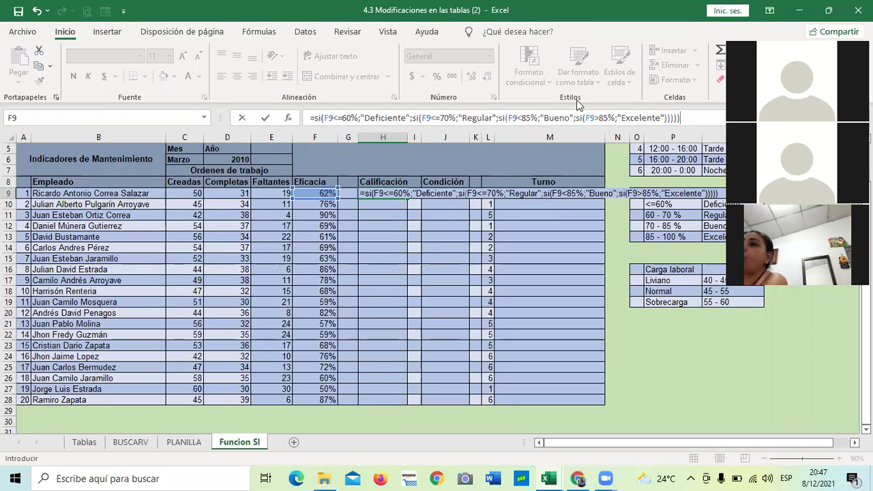
key(Return)
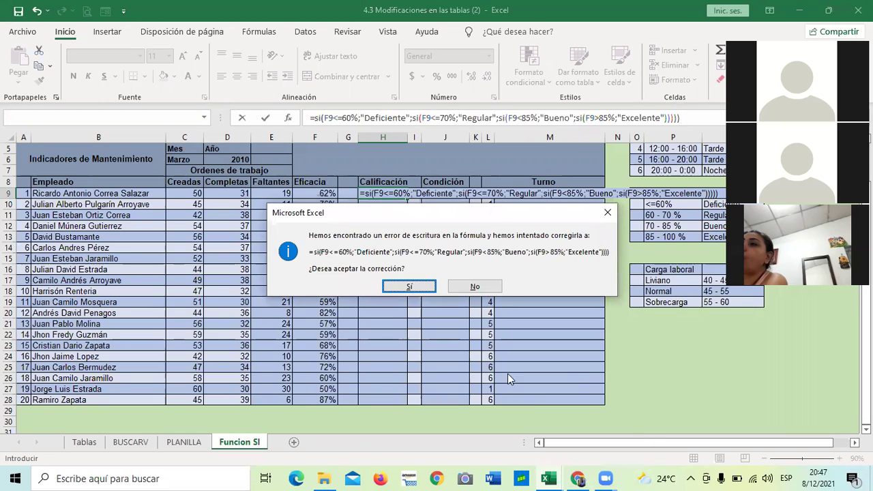
click(416, 287)
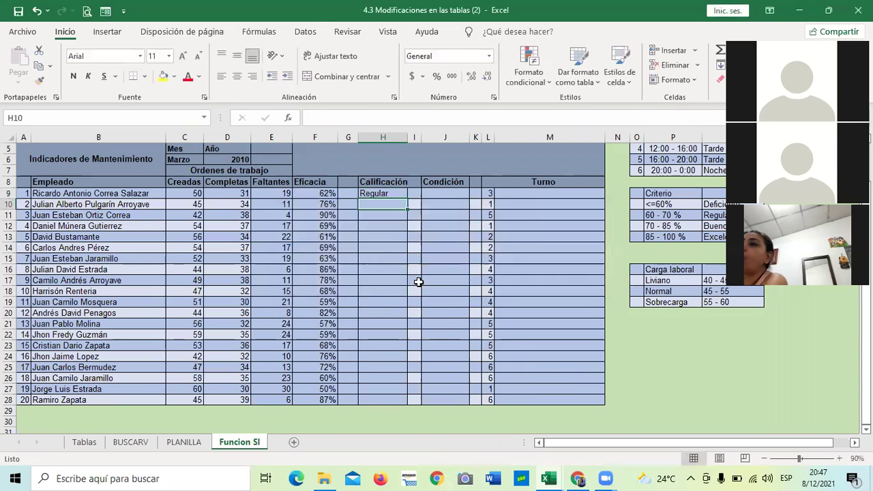
Copy the Calificación formula from H9 down to H28 for all the employees.
click(393, 193)
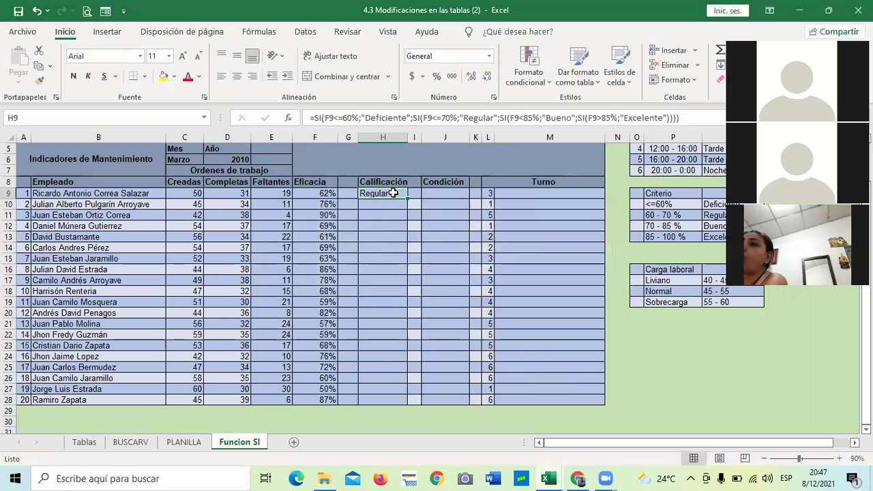
drag(408, 199, 411, 403)
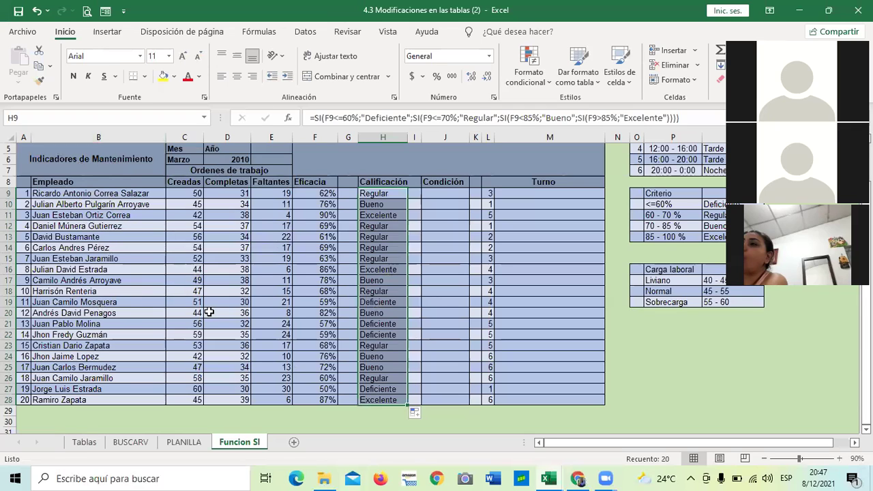
click(537, 365)
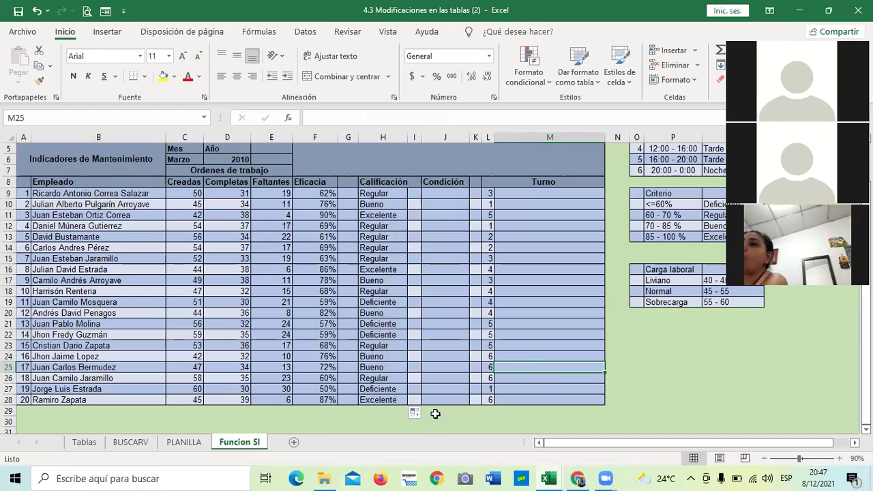
Check the Eficacia and Calificación formulas in the last row, and the Eficacia formulas in F9 and F19.
click(323, 399)
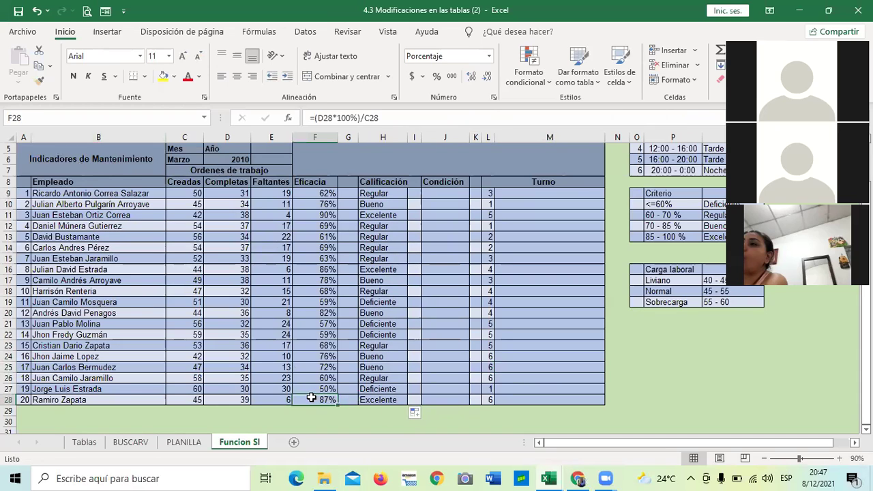
click(364, 399)
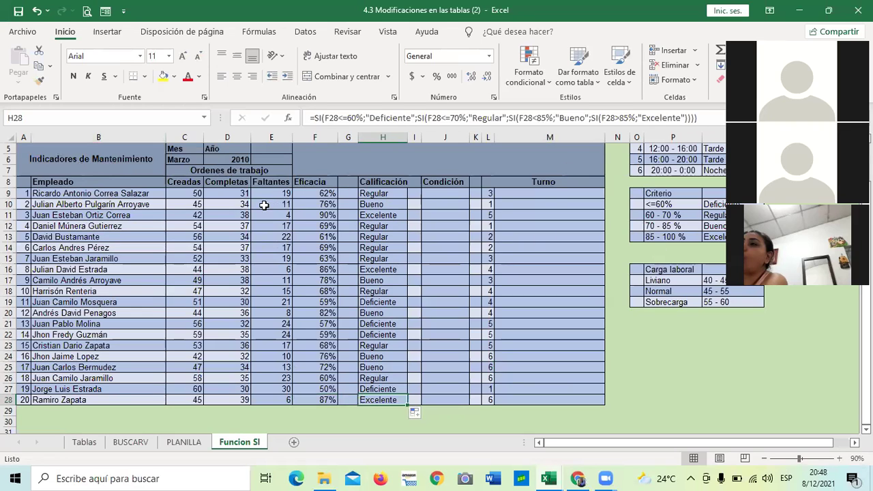
click(313, 193)
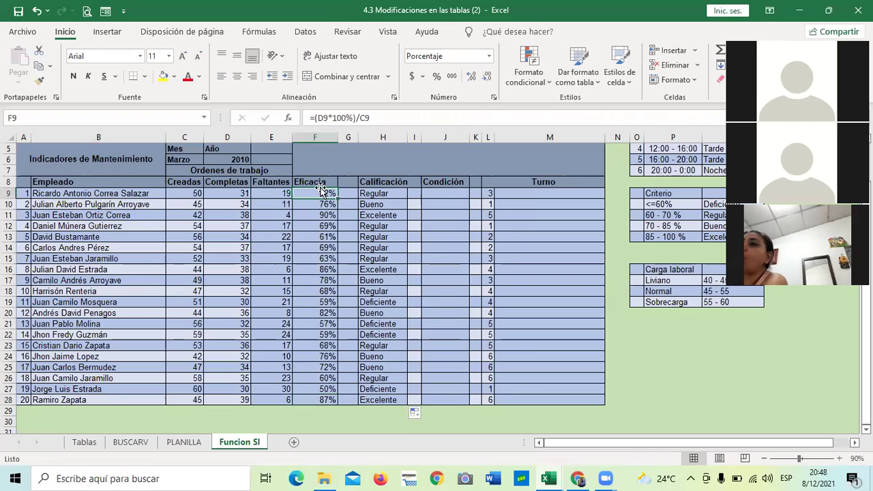
double_click(325, 190)
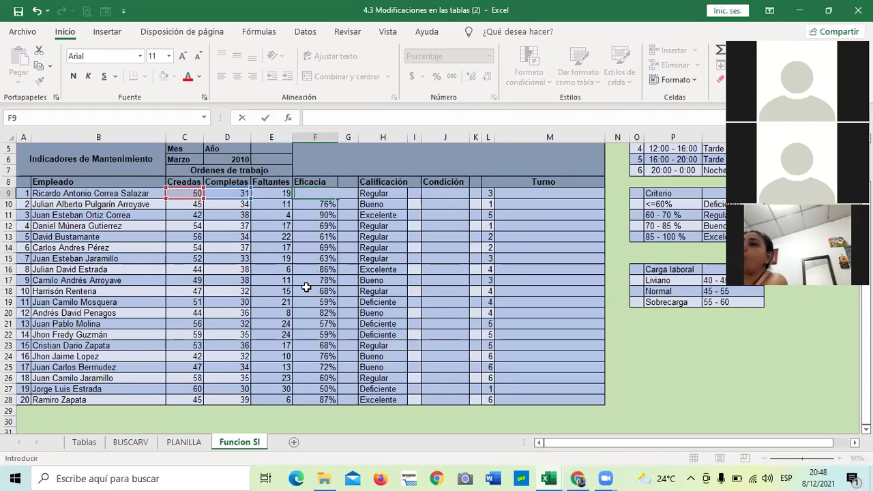
key(Escape)
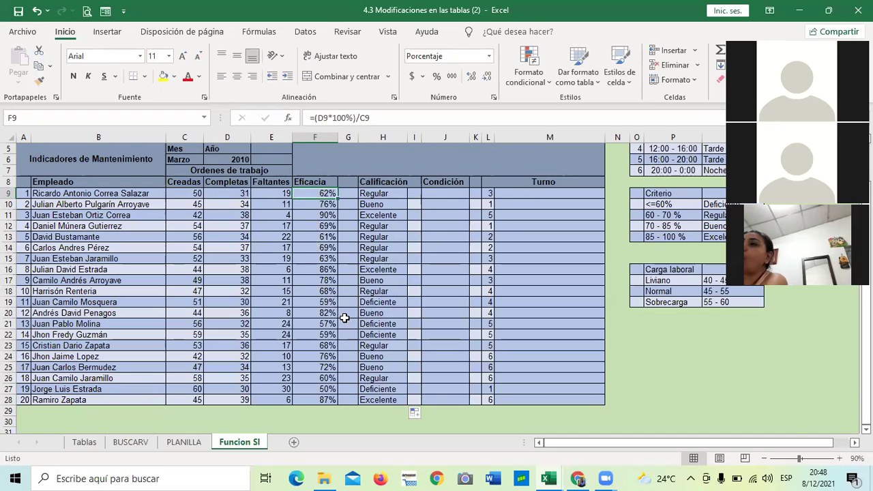
click(319, 302)
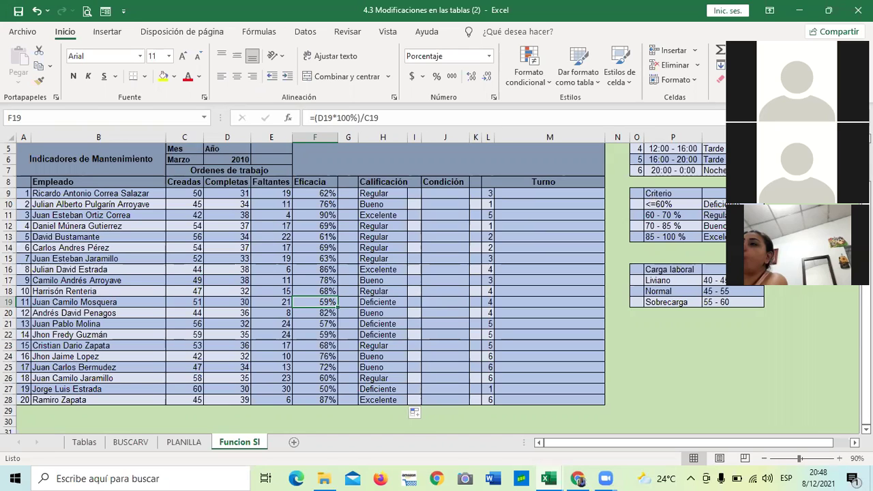
Try an Eficacia of 55% in F28 to test the last employee's Calificación, and undo the entry.
click(317, 400)
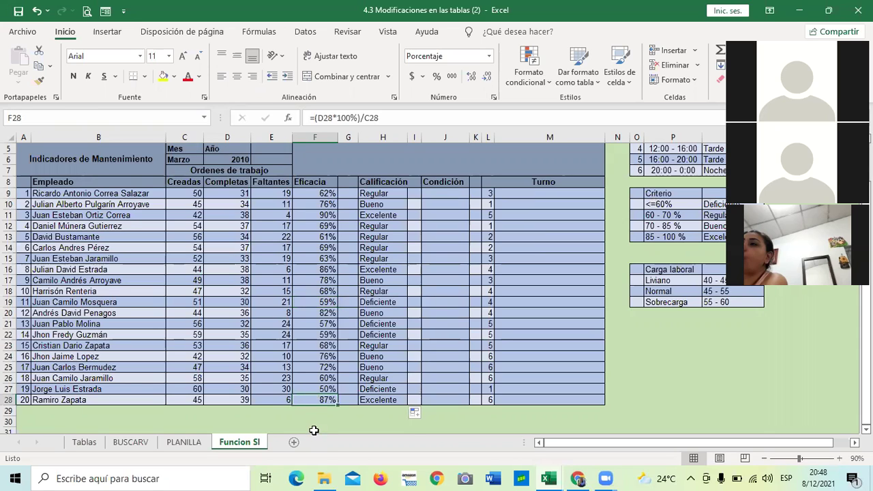
text(55)
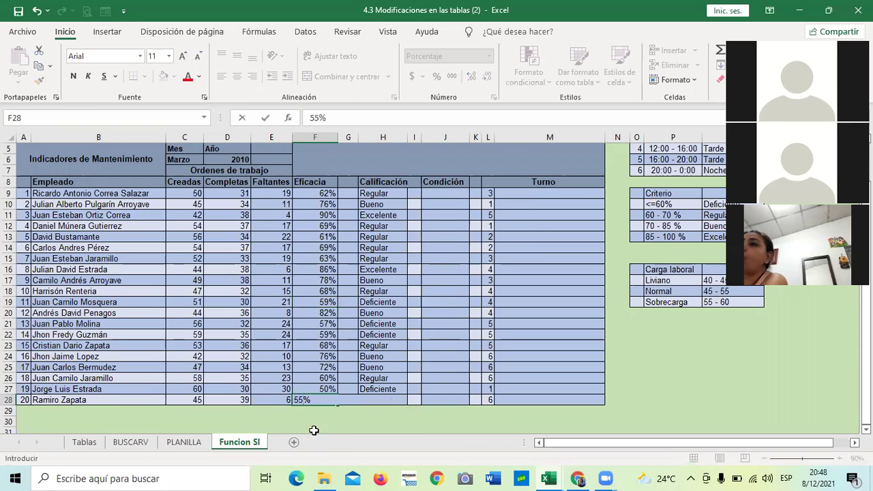
key(Return)
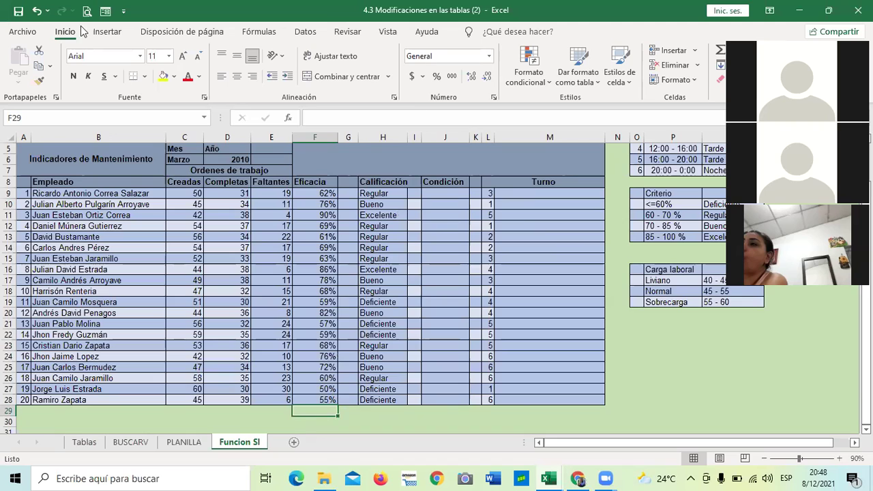
key(ctrl+z)
key(ctrl+z)
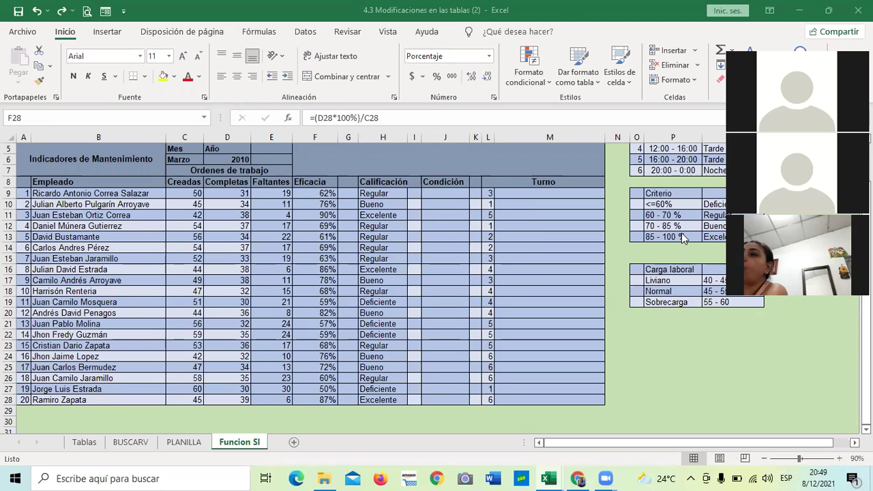
Examine the shift numbers in column L against the numbered shifts in the Turnos de trabajo table.
scroll(668, 391, up, 2)
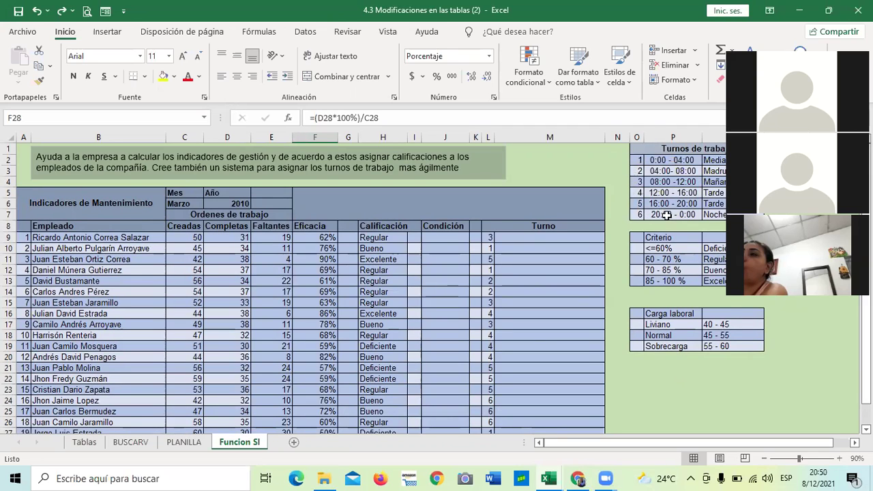
click(635, 160)
click(637, 171)
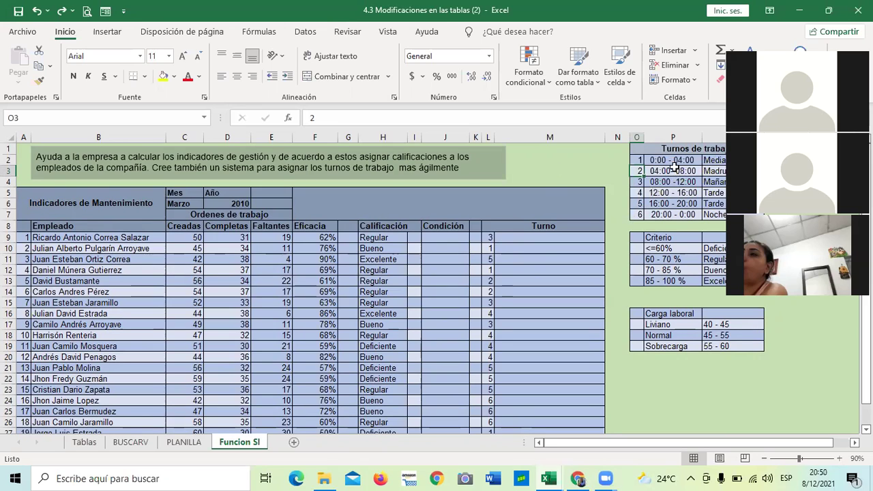
click(488, 293)
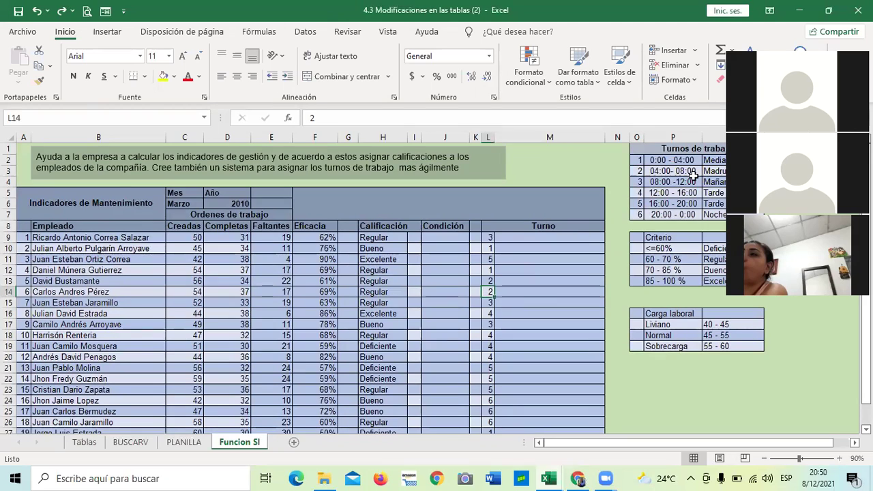
click(489, 325)
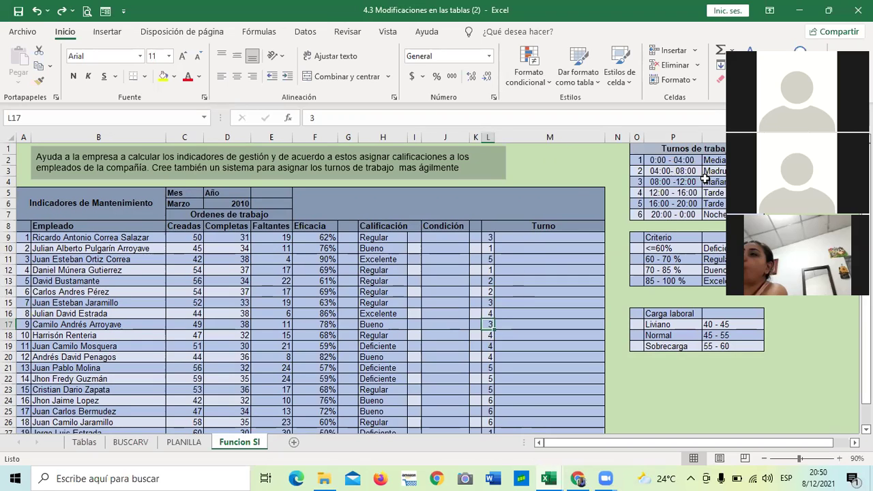
click(490, 357)
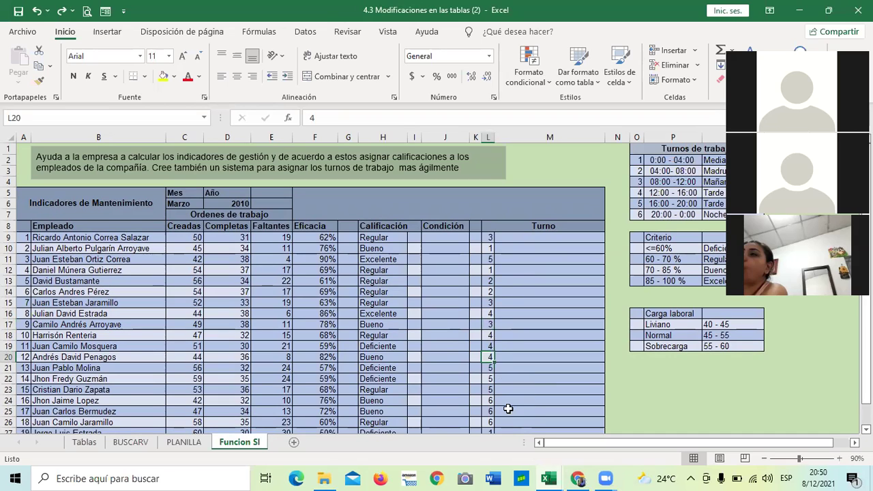
click(489, 390)
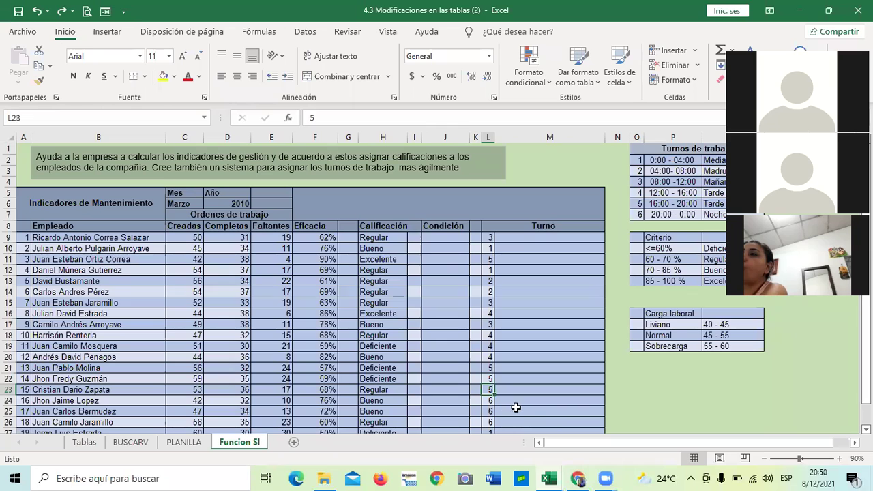
click(716, 215)
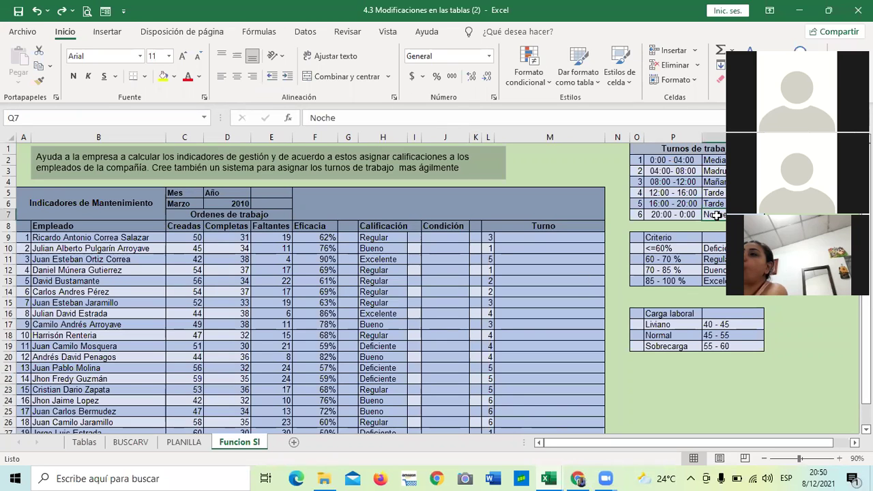
scroll(707, 226, down, 1)
scroll(708, 226, up, 1)
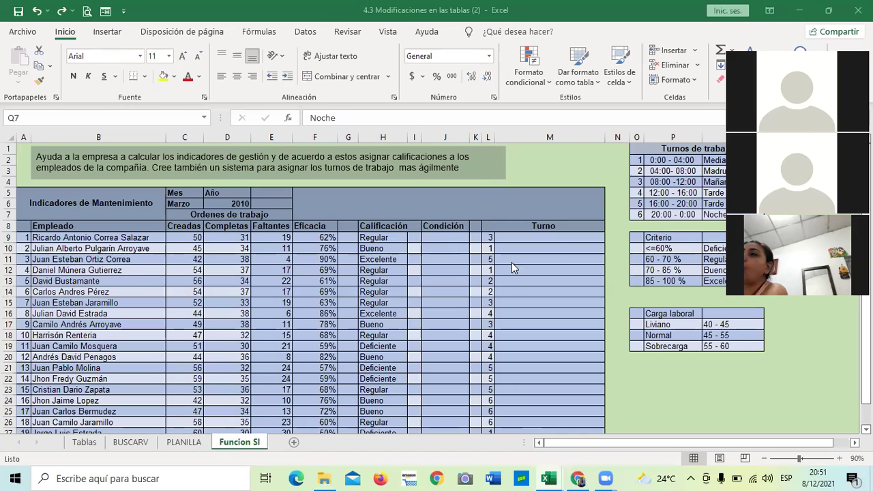
Examine the Condición and Turno cells for the employees in rows 9 to 15.
click(540, 236)
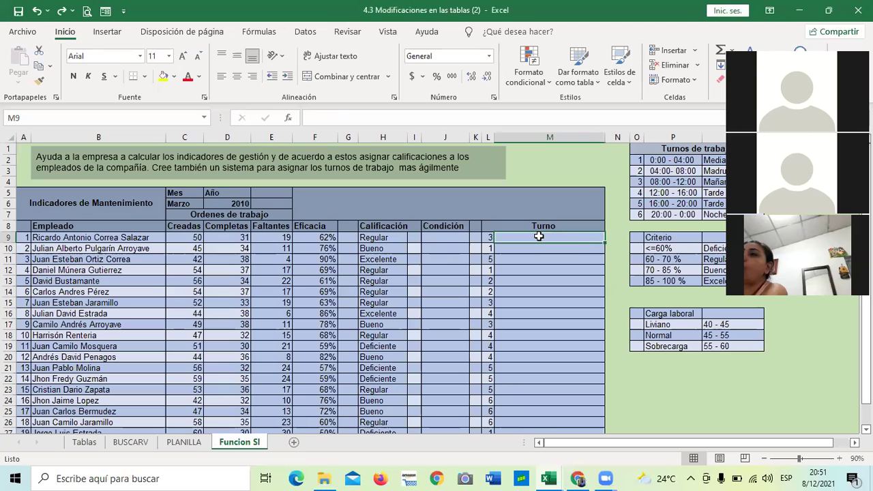
click(437, 237)
click(516, 237)
click(463, 237)
click(510, 237)
click(457, 236)
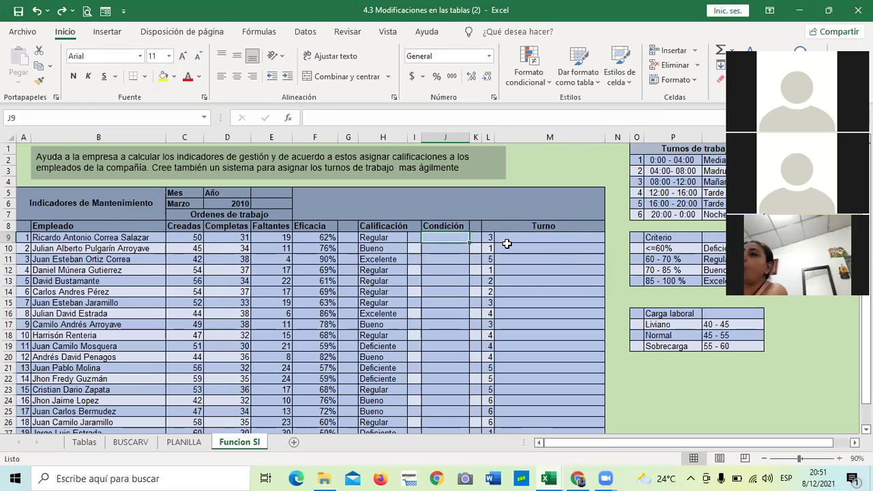
click(508, 237)
click(448, 237)
click(458, 260)
click(508, 268)
click(448, 300)
click(517, 304)
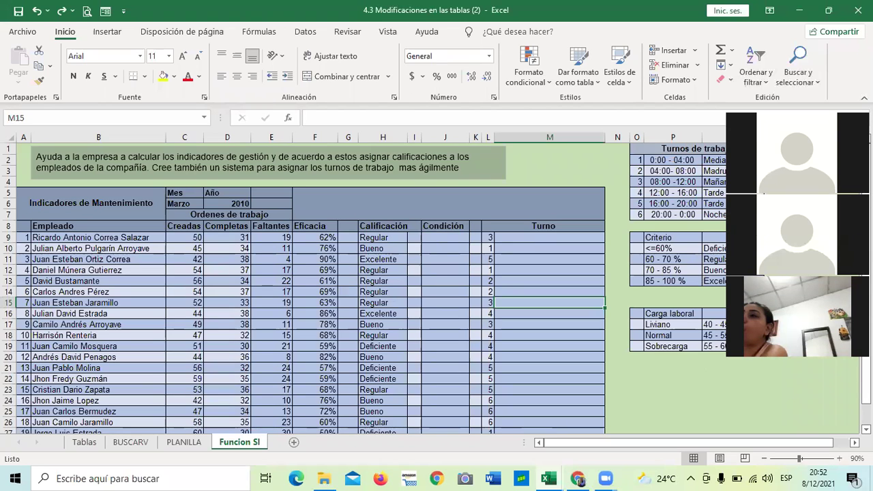
click(678, 401)
Start the Condición formula in J9 with an SI that returns "Liviano" when C9<=55.
click(440, 237)
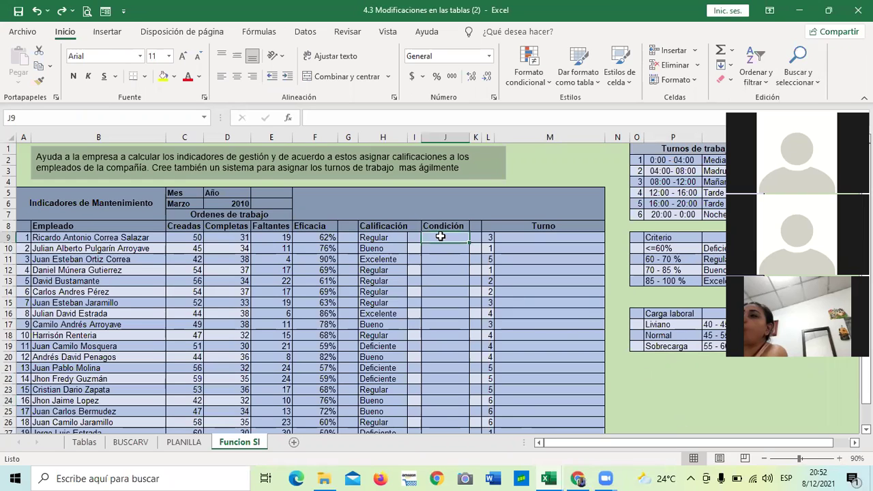
text(=)
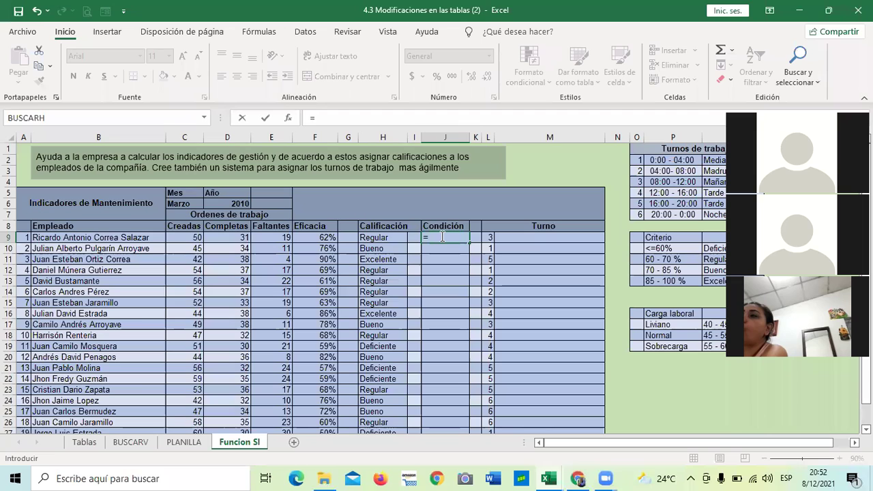
text(si()
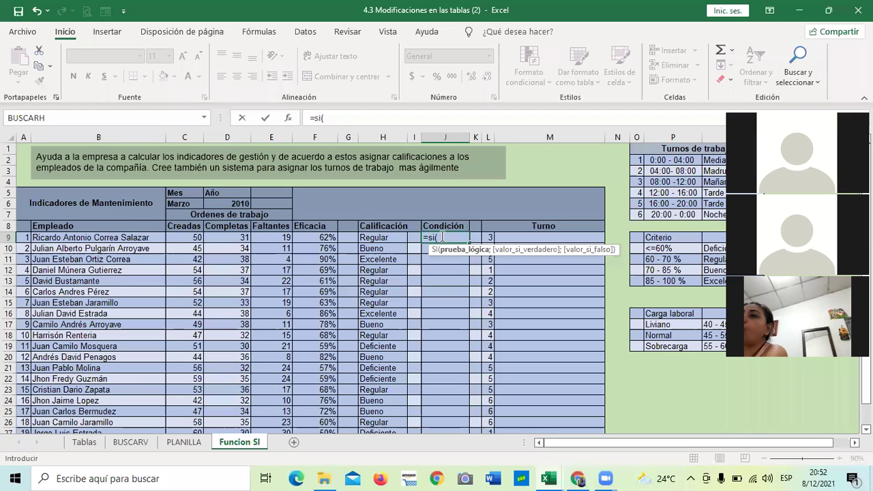
click(182, 236)
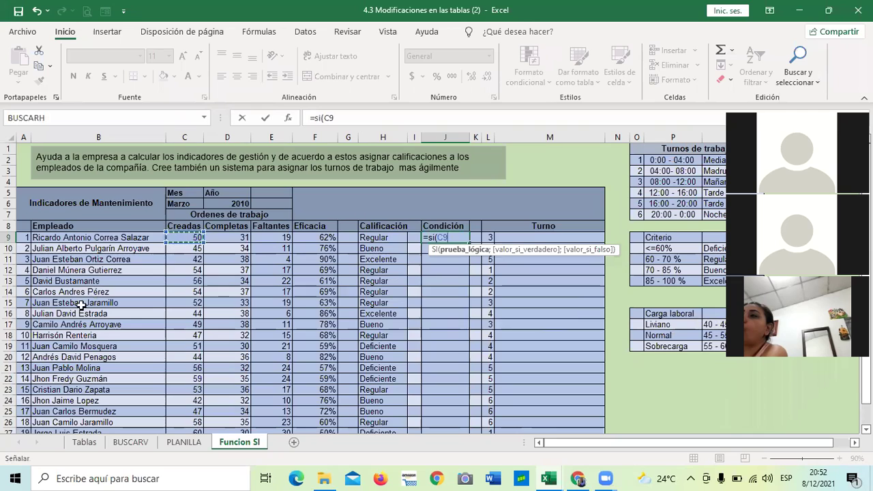
click(357, 117)
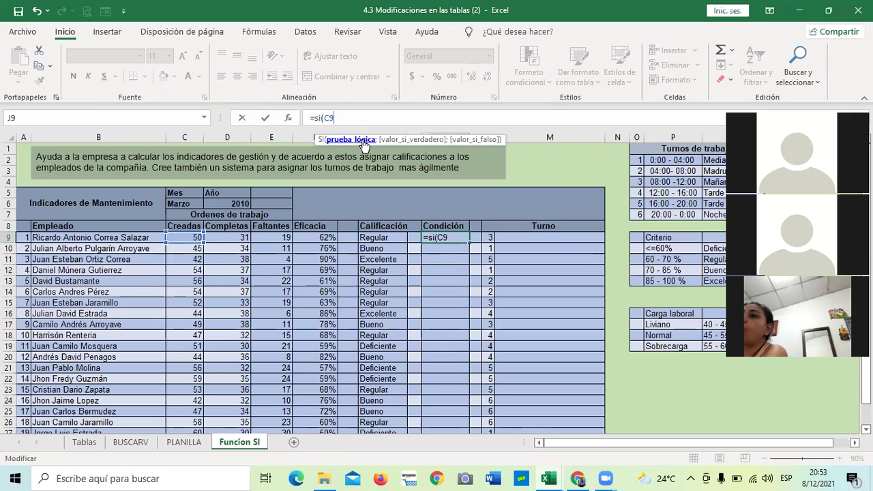
text(<=)
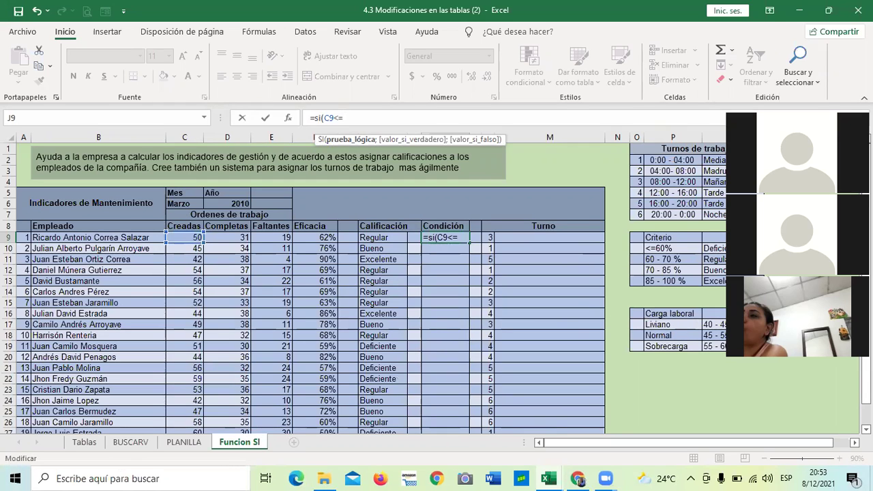
text(55;)
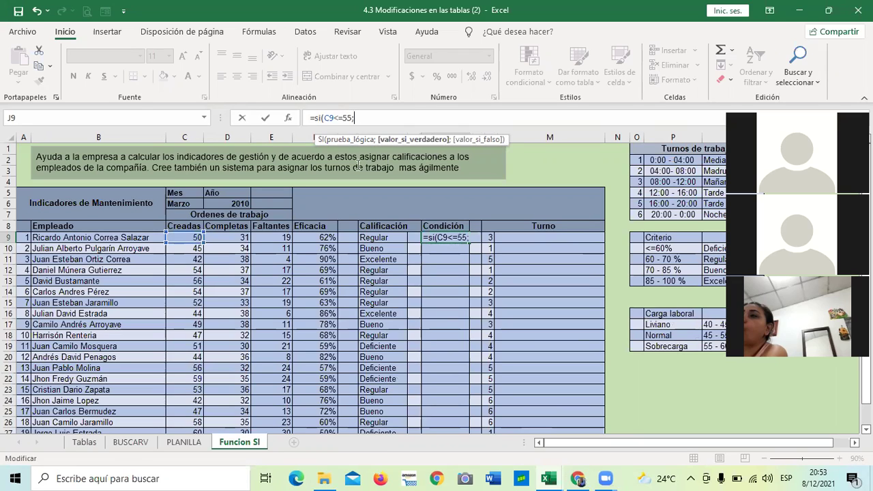
text("Liviano)
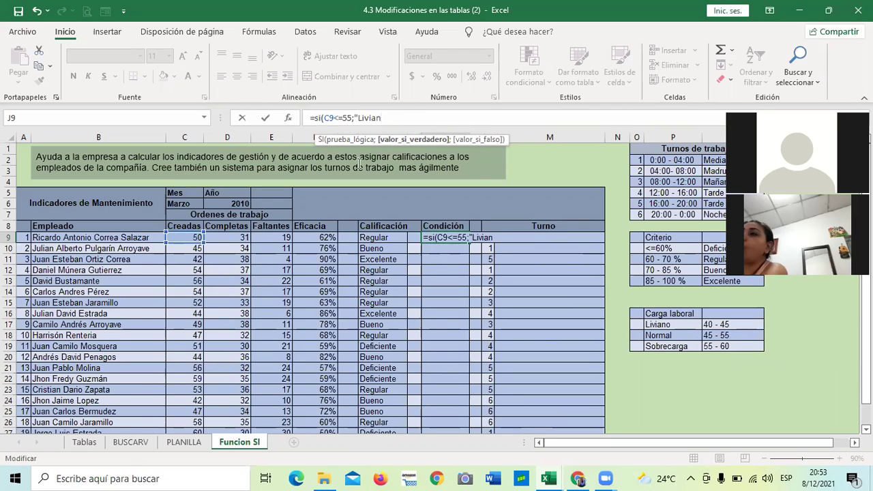
text(o";)
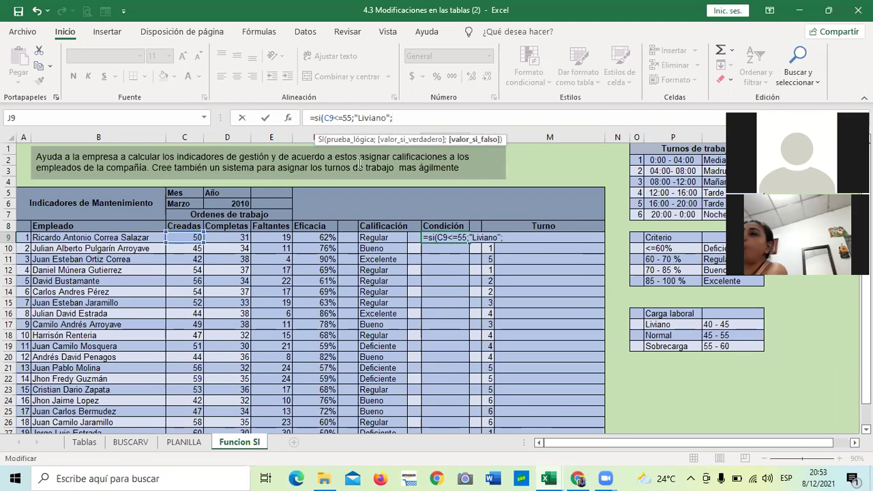
Nest a second SI testing C9<=55 in the J9 formula and correct the "Liviano" limit to 45.
text(si)
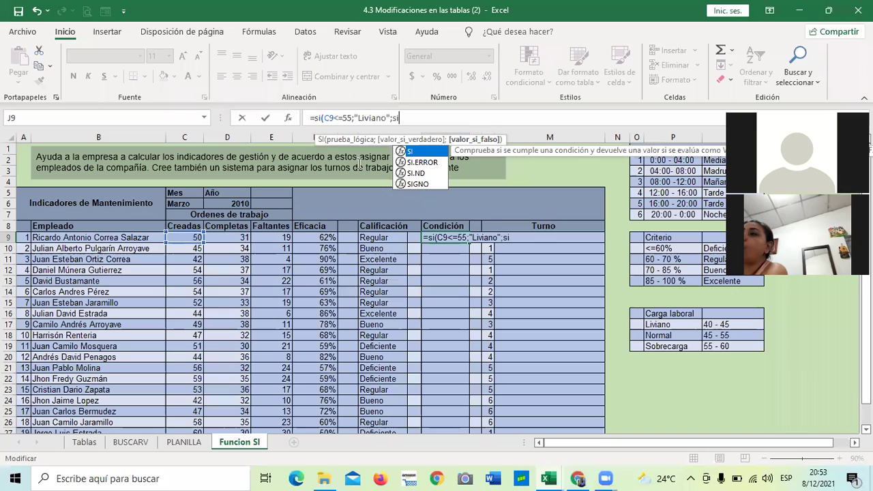
text(()
click(184, 236)
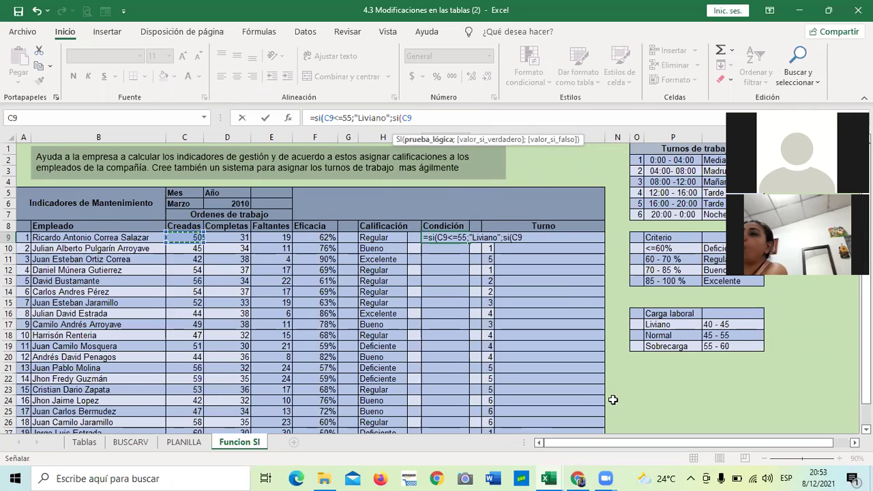
text(<=55)
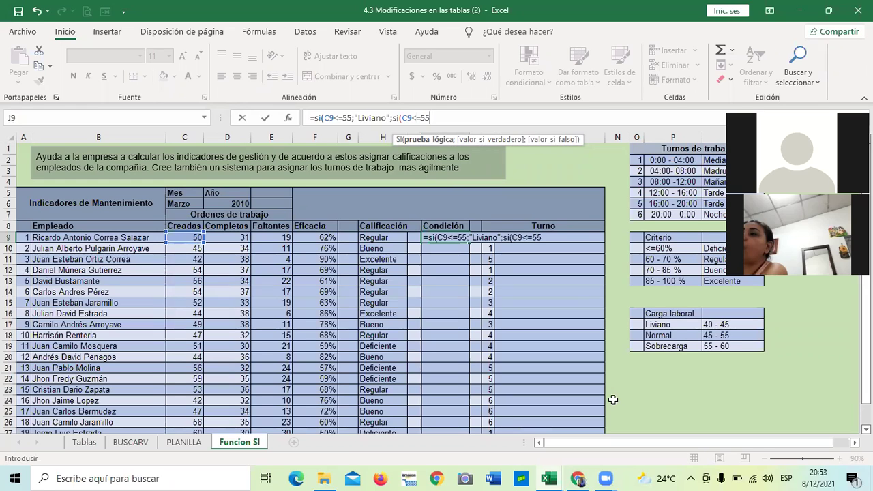
click(346, 117)
key(BackSpace)
text(4)
Give the second SI in the Condición formula the true result "Normal".
click(437, 118)
text(;"NOrmal)
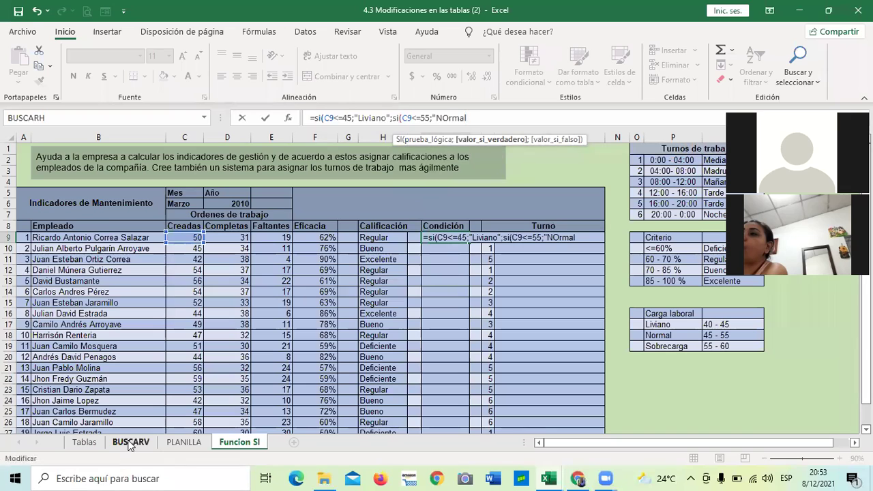
key(BackSpace)
key(BackSpace)
key(BackSpace)
key(BackSpace)
key(BackSpace)
text(orma)
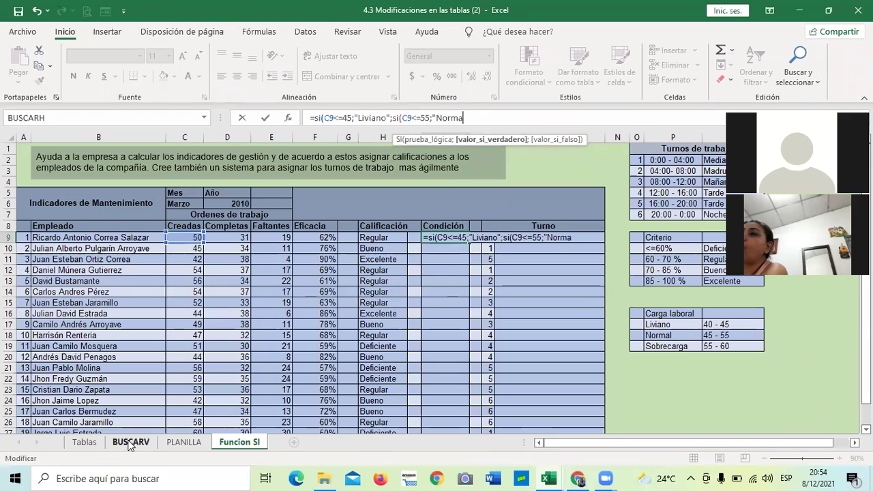
text(l")
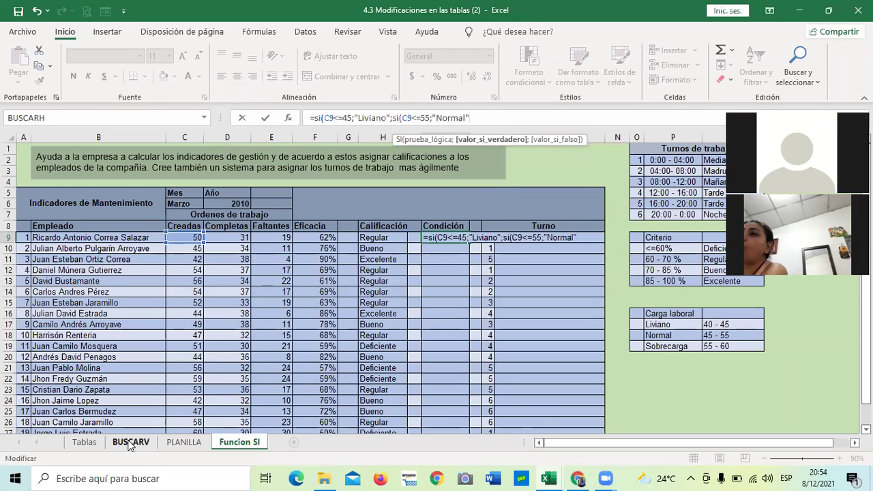
Nest a third SI in the J9 Condición formula with the test C9>55.
text(;si()
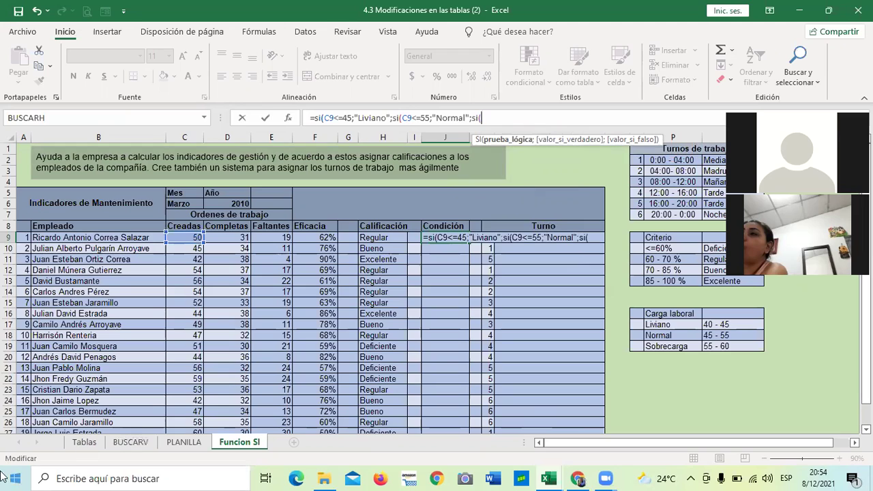
click(178, 238)
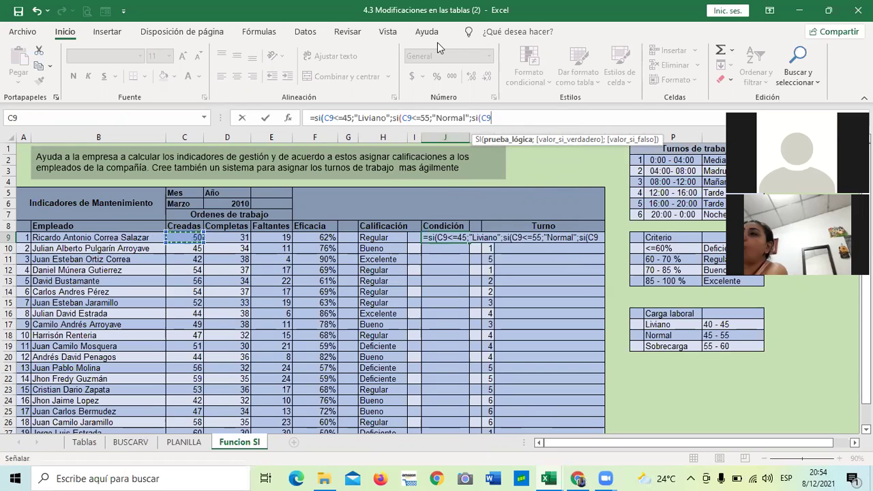
text(>)
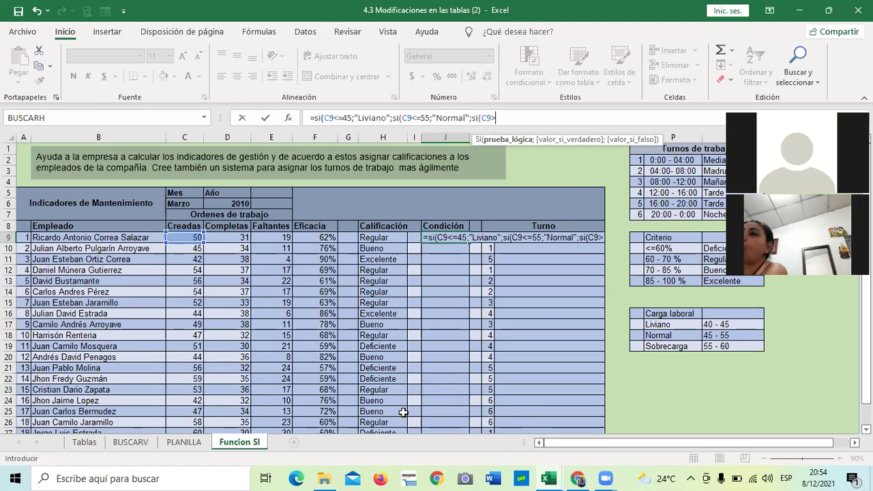
text(55)
text(;)
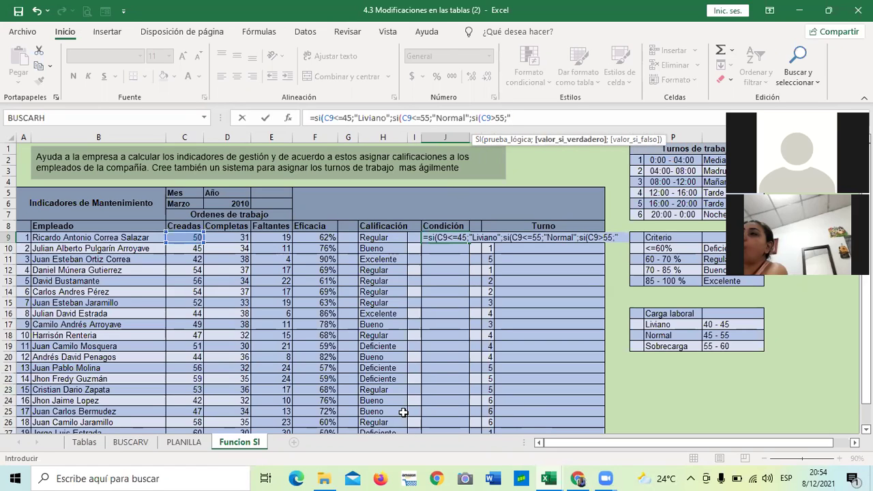
Give the third SI the true result "Sobrecarga" and enter the J9 formula, accepting the proposed parenthesis correction.
text("SObrecar)
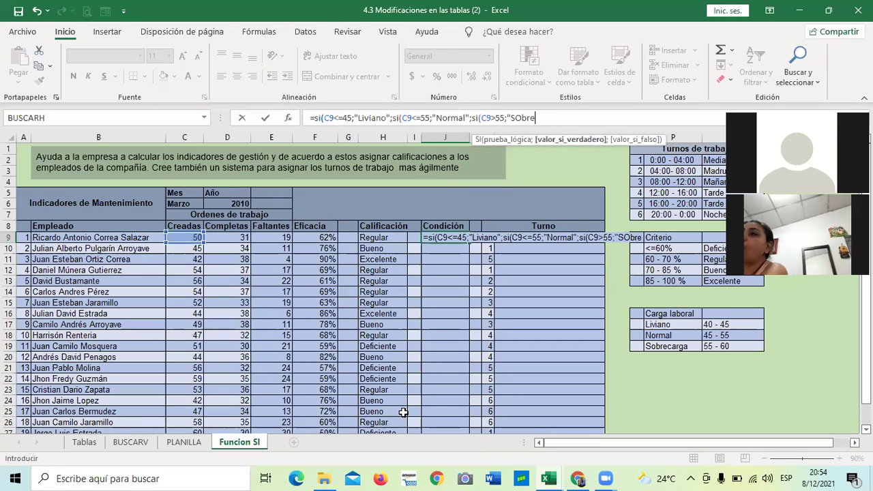
key(BackSpace)
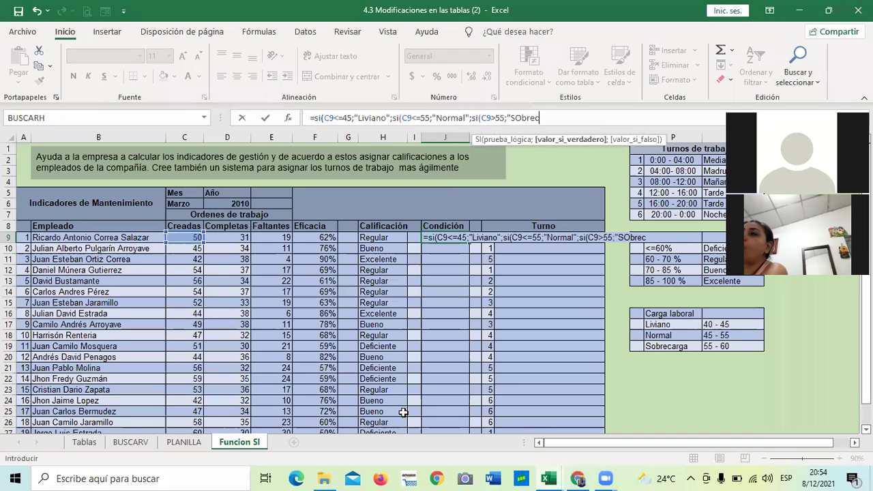
key(BackSpace)
key(BackSpace)
key(BackSpace)
key(BackSpace)
key(BackSpace)
text(obrecarga")))))
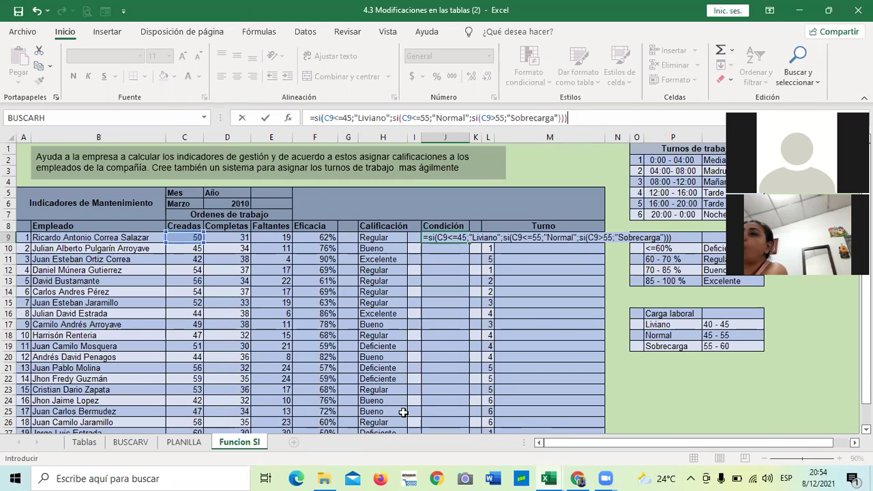
key(Return)
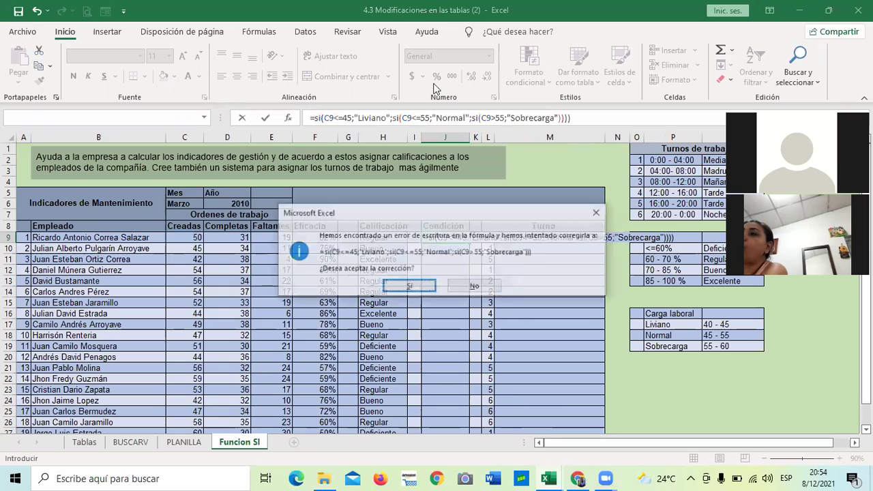
click(408, 286)
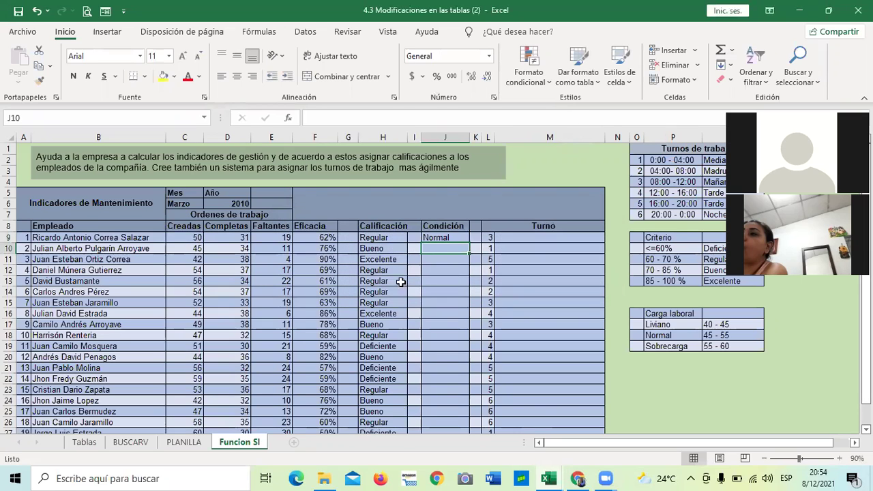
Fill the Condición formula from J9 down to the last employee in row 28.
click(449, 238)
drag(471, 244, 471, 401)
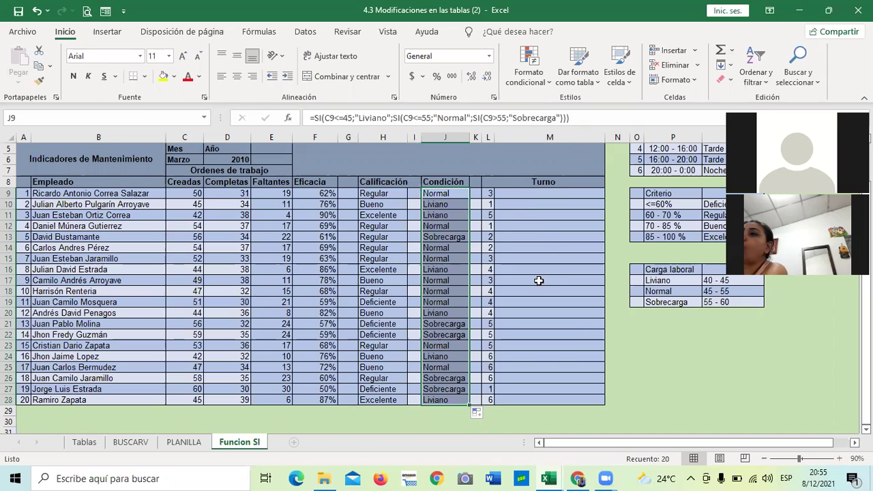
scroll(705, 327, up, 2)
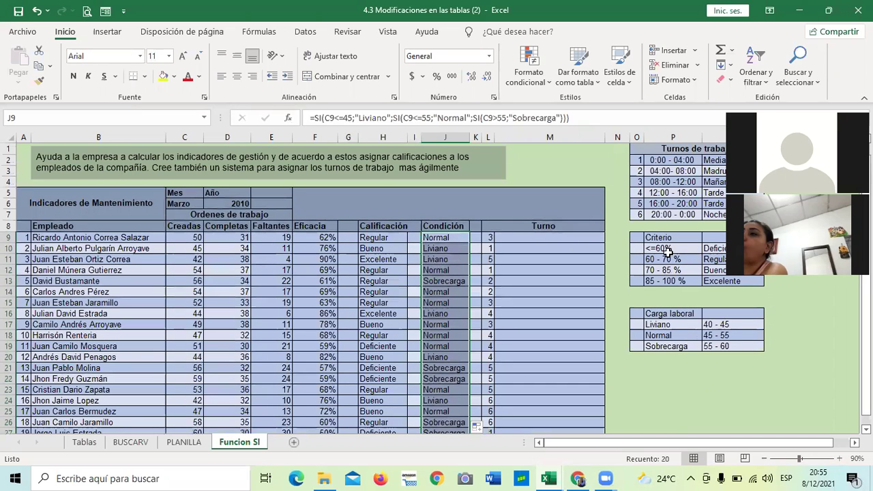
Examine the empty Turno cell M9 and the shift numbers listed in column L.
click(567, 236)
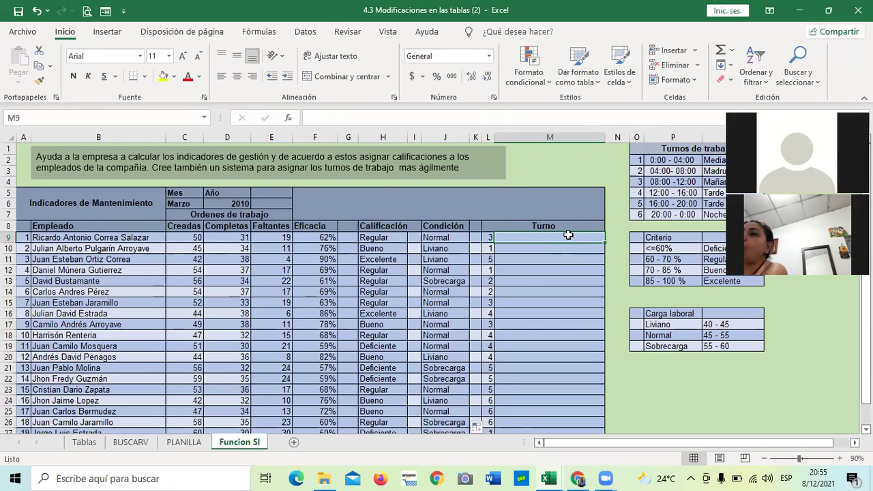
click(490, 239)
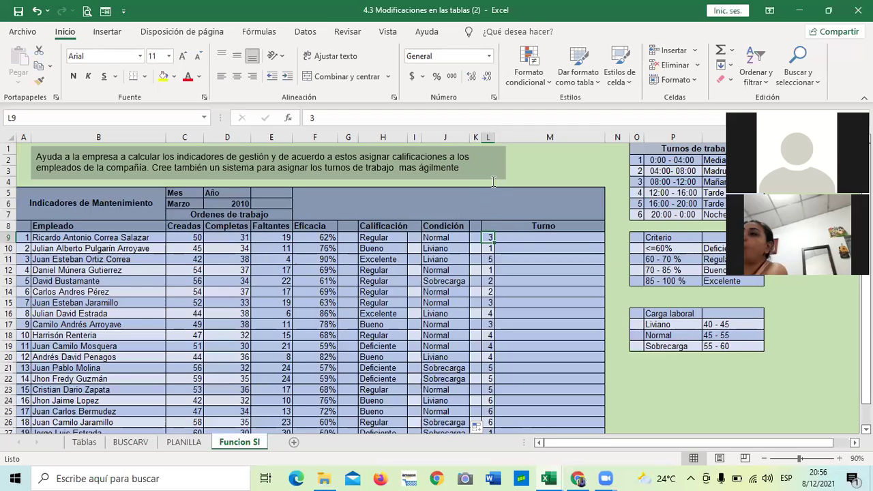
scroll(585, 419, down, 3)
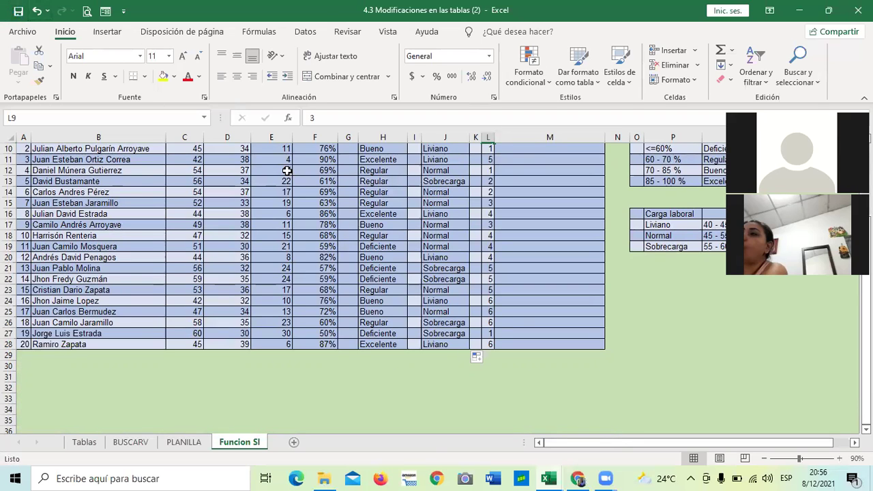
scroll(287, 170, up, 3)
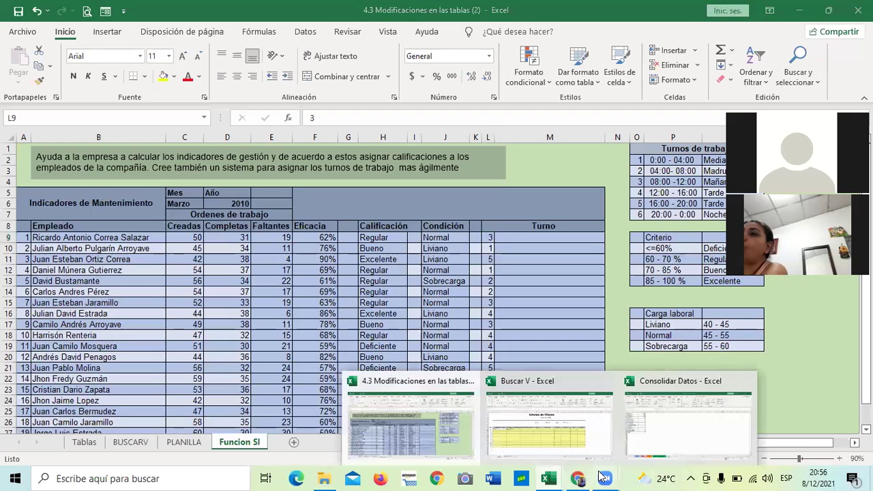
Switch to the Examen final page in Chrome and look through its questions from 1 to 15.
click(579, 478)
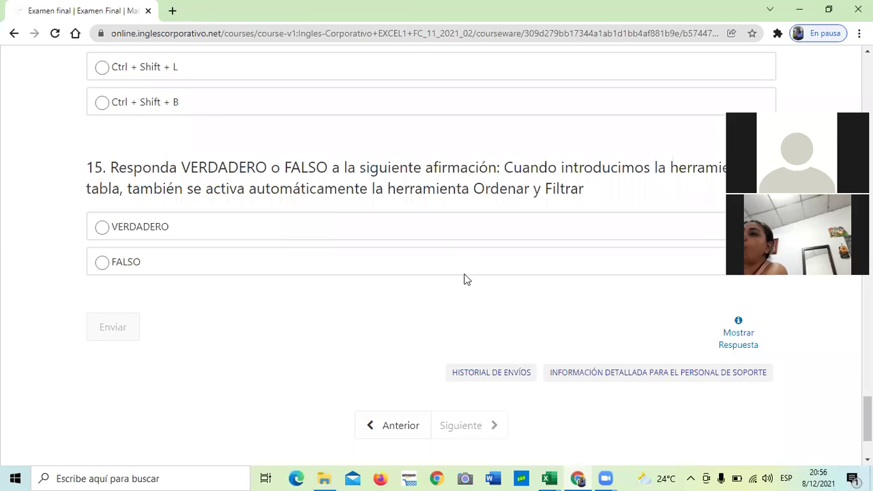
scroll(461, 306, down, 2)
scroll(463, 302, up, 10)
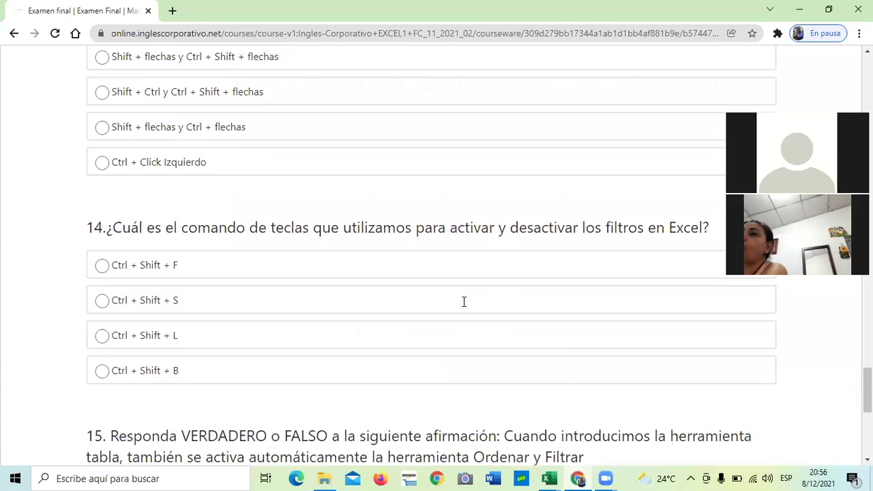
scroll(464, 266, up, 8)
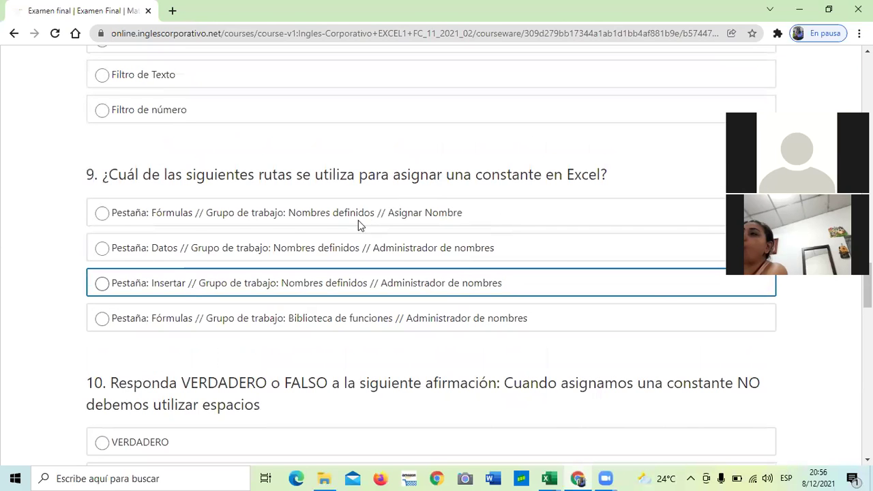
scroll(367, 215, up, 15)
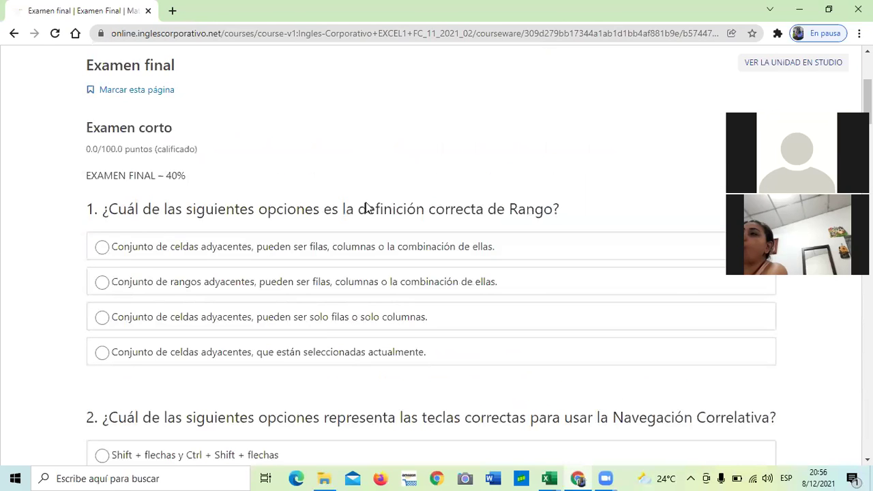
scroll(366, 208, up, 2)
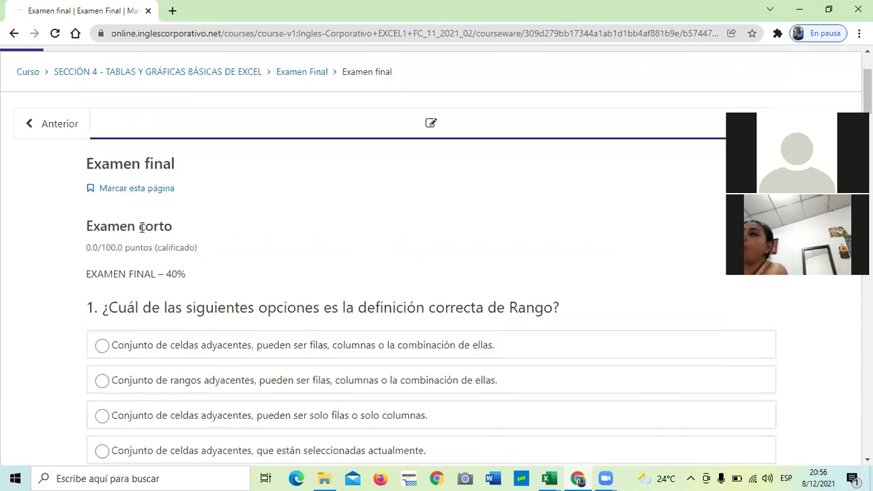
scroll(538, 301, down, 5)
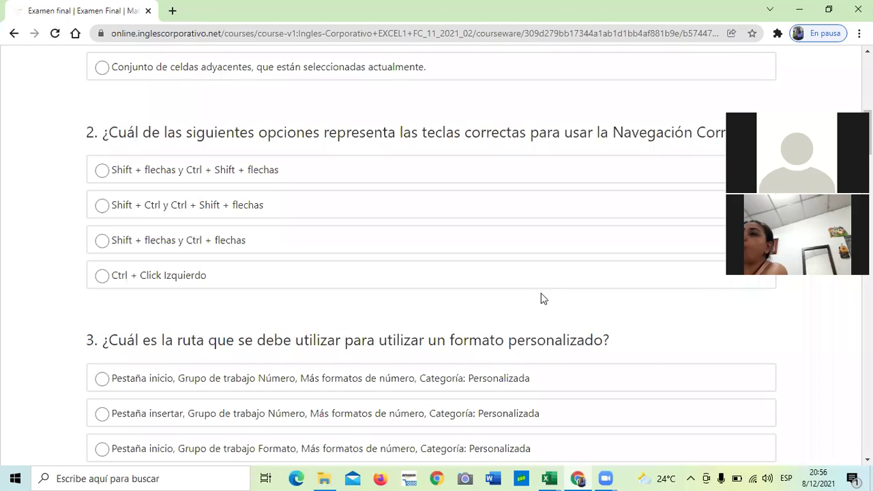
scroll(539, 304, down, 12)
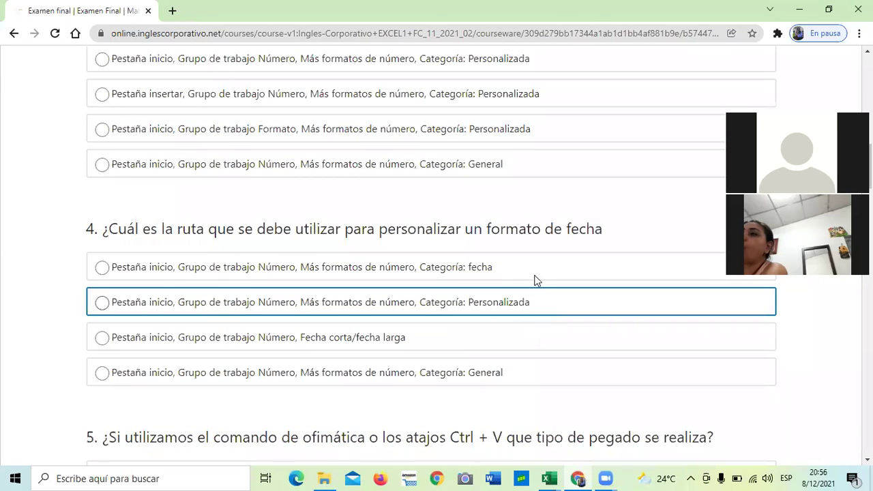
key(Home)
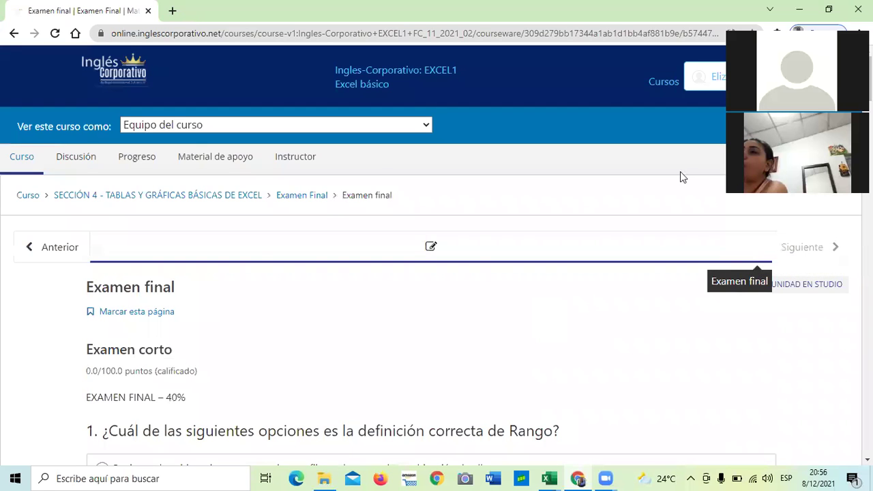
scroll(633, 366, down, 3)
scroll(634, 372, down, 5)
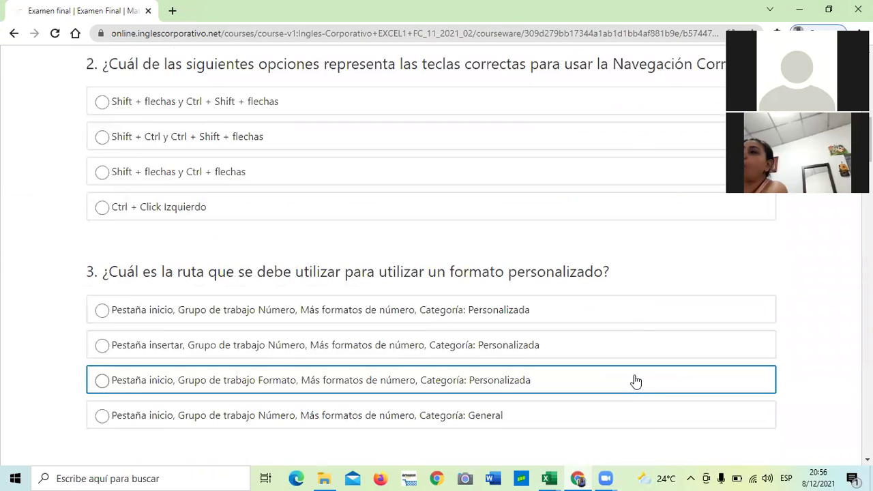
scroll(635, 382, down, 12)
scroll(656, 422, down, 20)
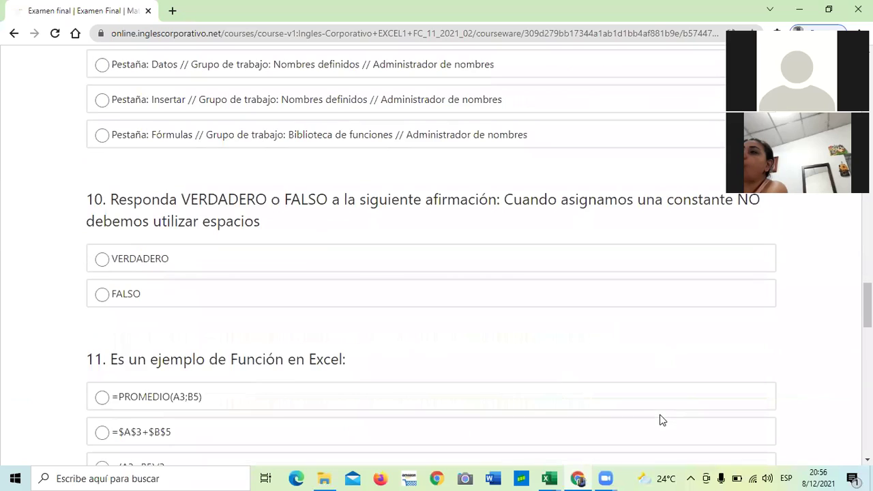
scroll(662, 414, down, 11)
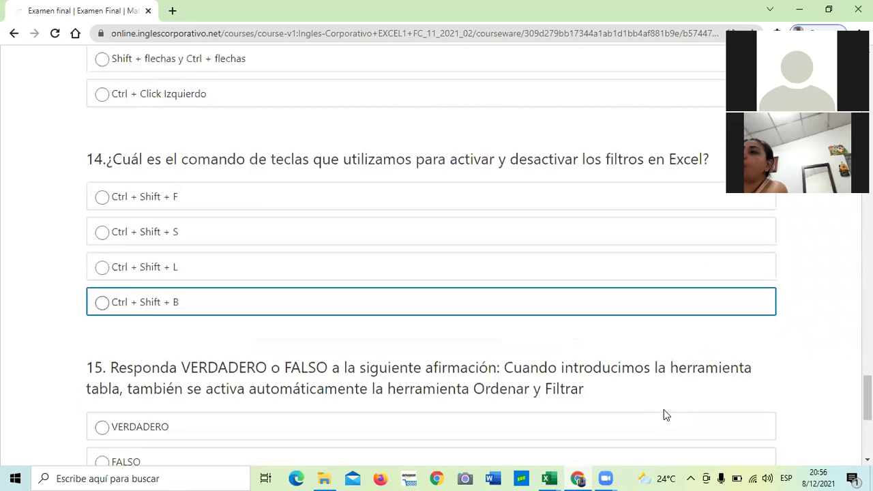
Show the correct answers of the Examen final and review them back up to question 1.
scroll(686, 407, up, 3)
click(732, 405)
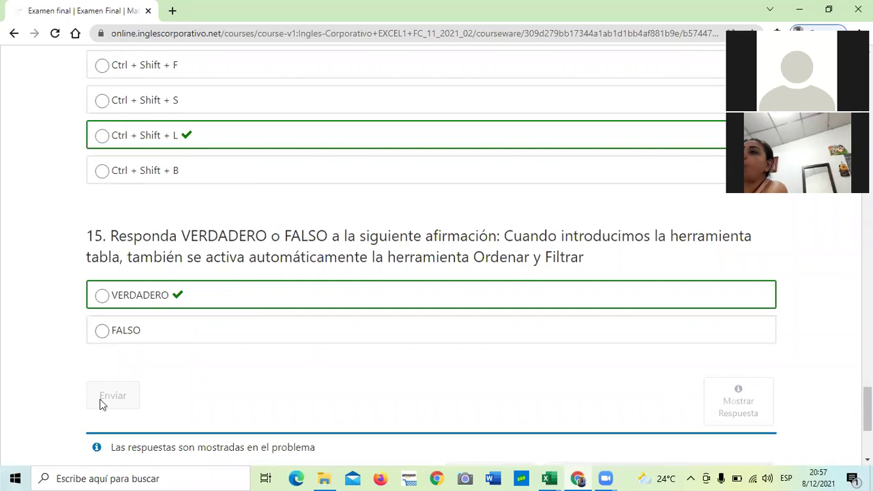
scroll(417, 295, up, 20)
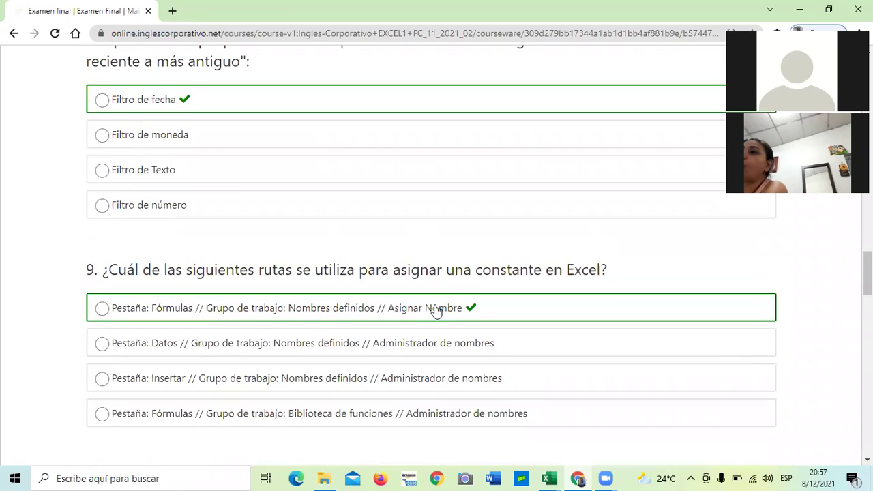
scroll(439, 266, up, 20)
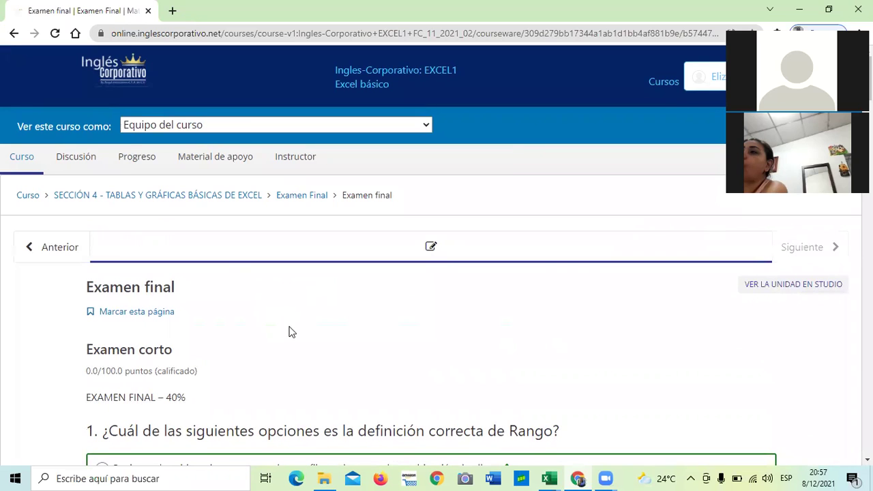
scroll(392, 283, down, 1)
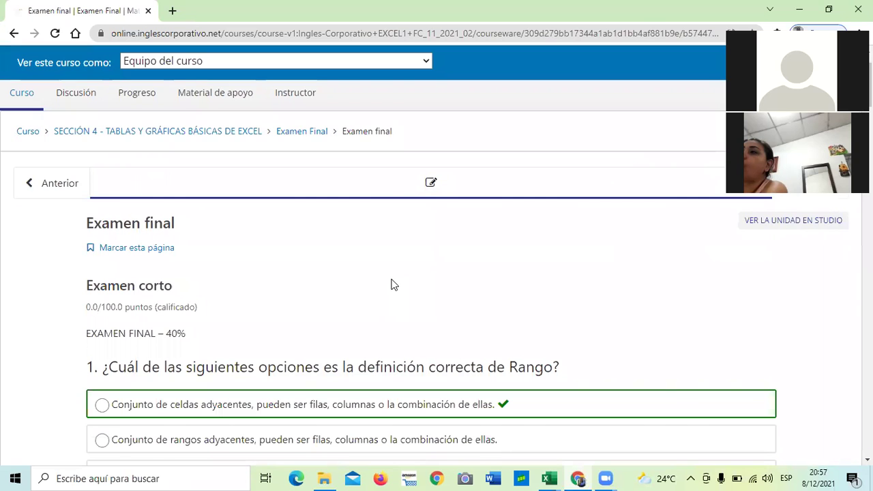
scroll(365, 276, down, 2)
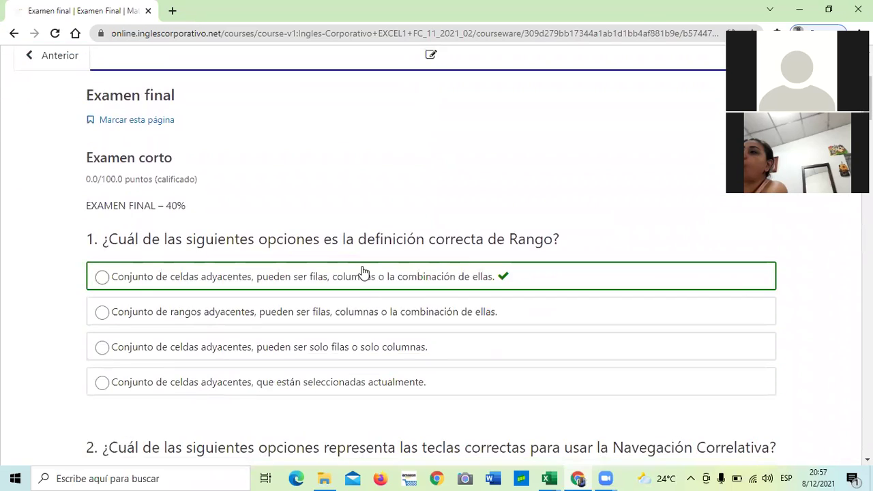